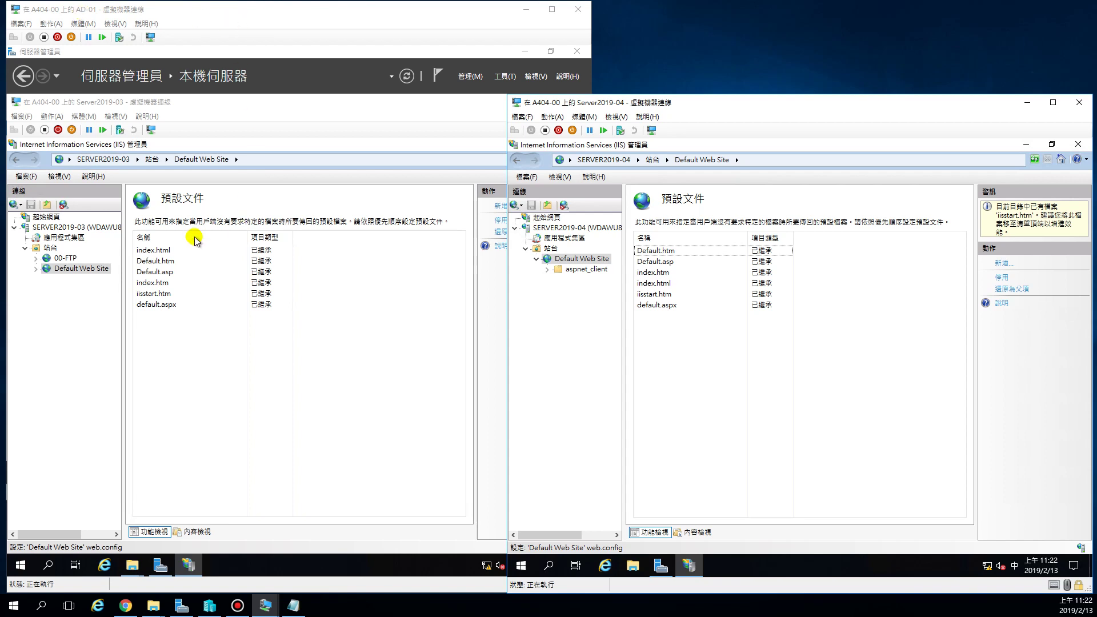
Bring the AD-01 server window forward and uncover its share-web folder listing.
left_click(105, 108)
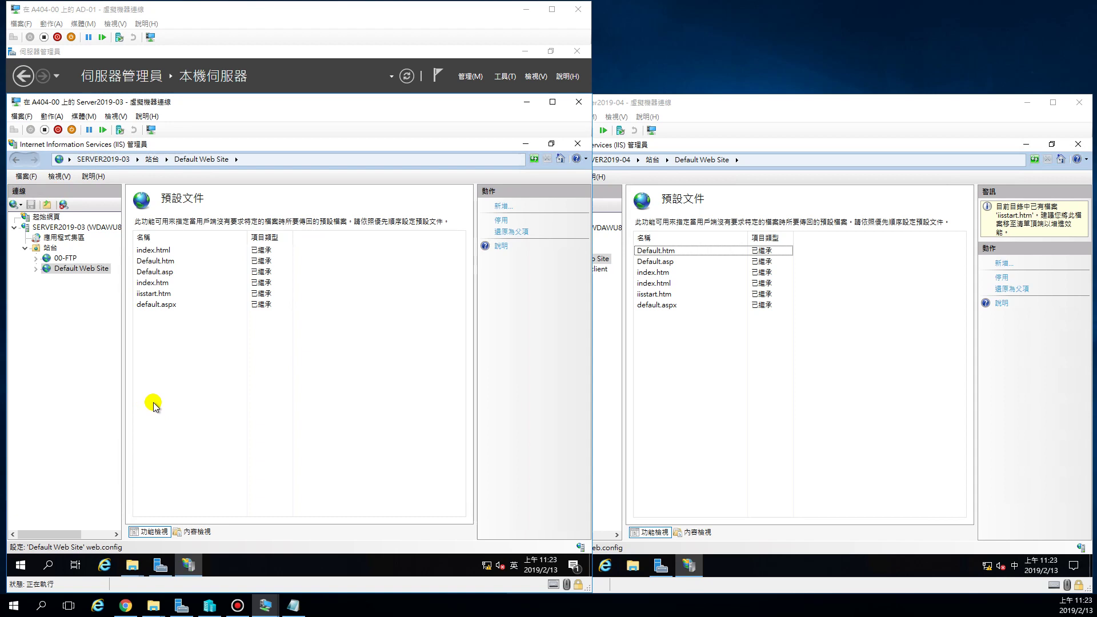
left_click(786, 104)
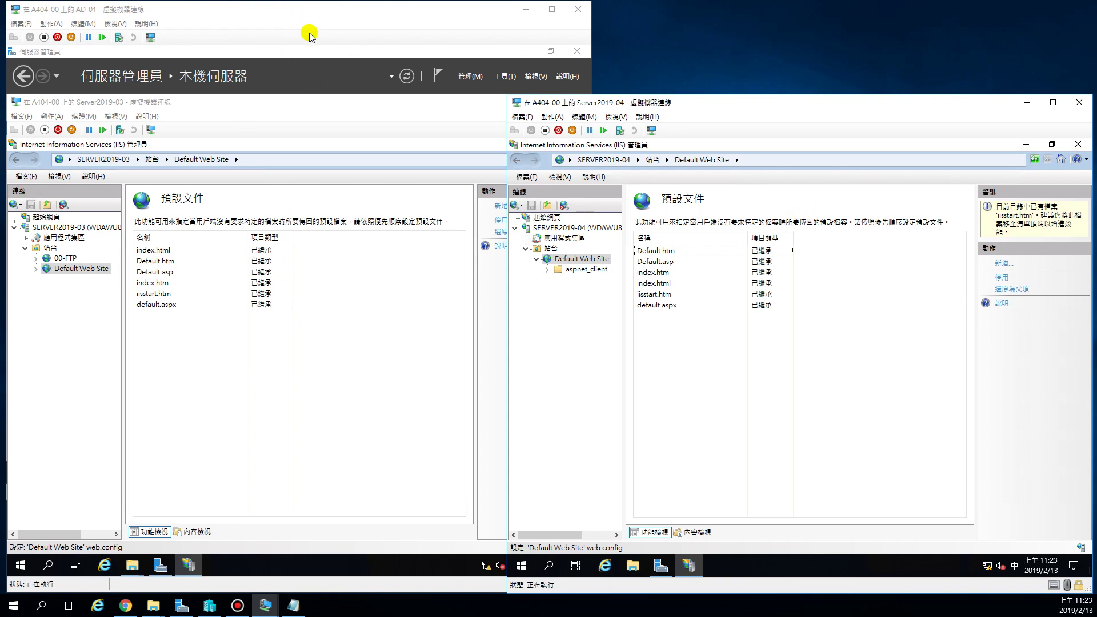
left_click(299, 13)
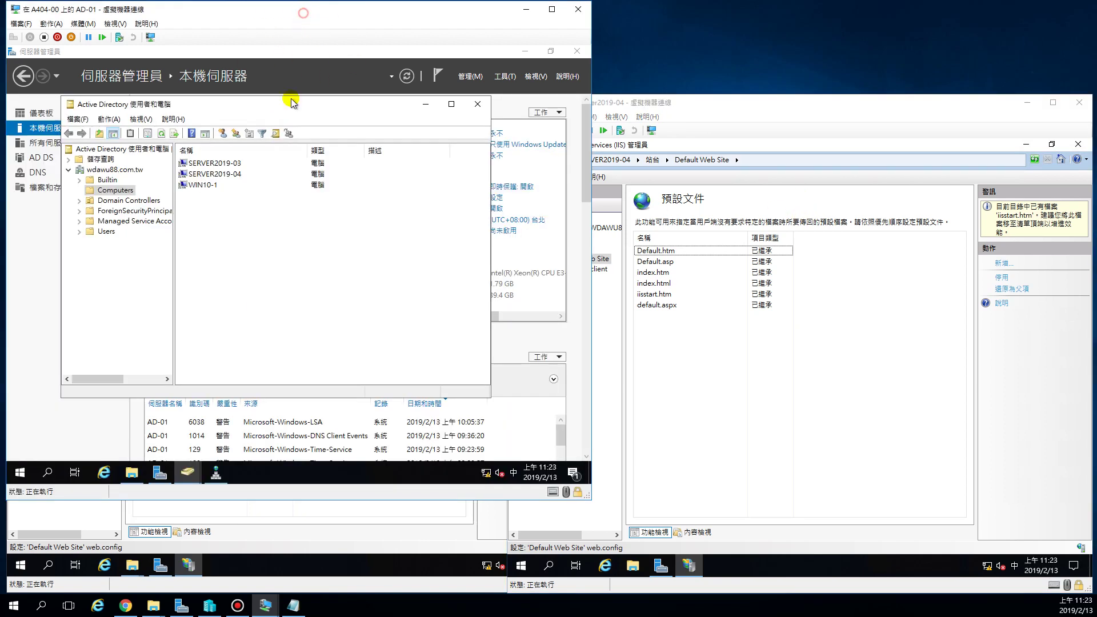
left_click(427, 106)
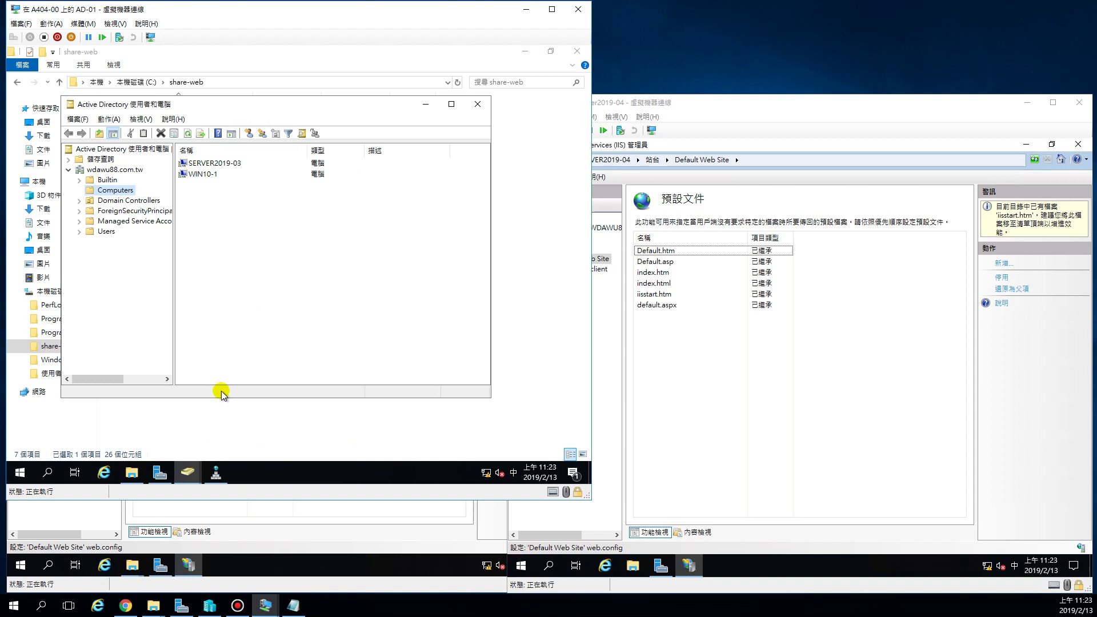
left_click(426, 104)
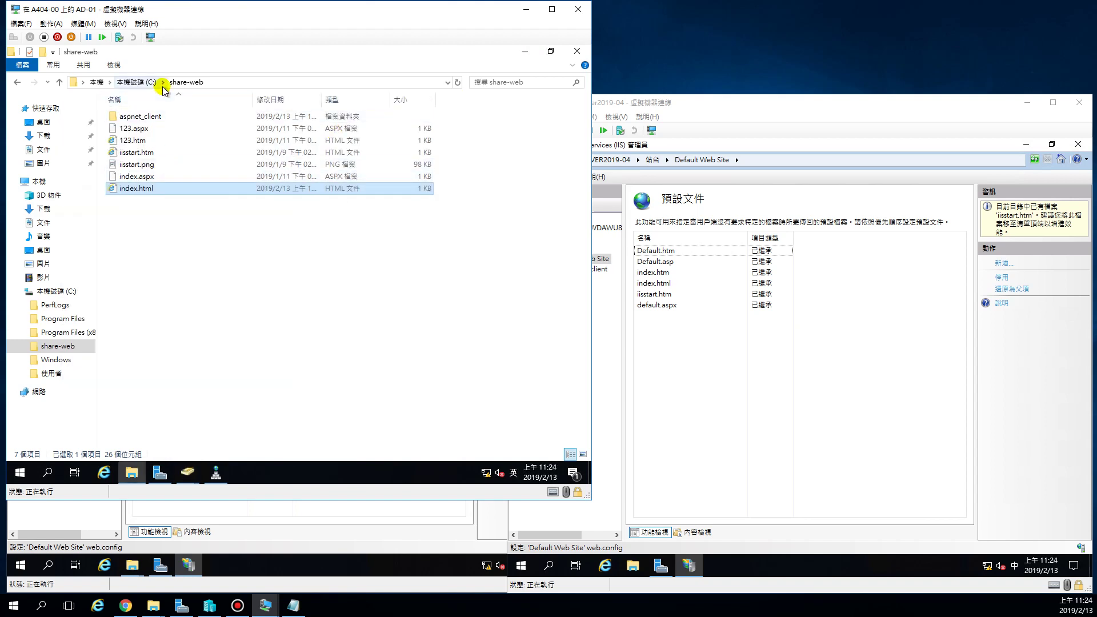
Create a new folder named share-config on AD-01's C: drive.
left_click(133, 82)
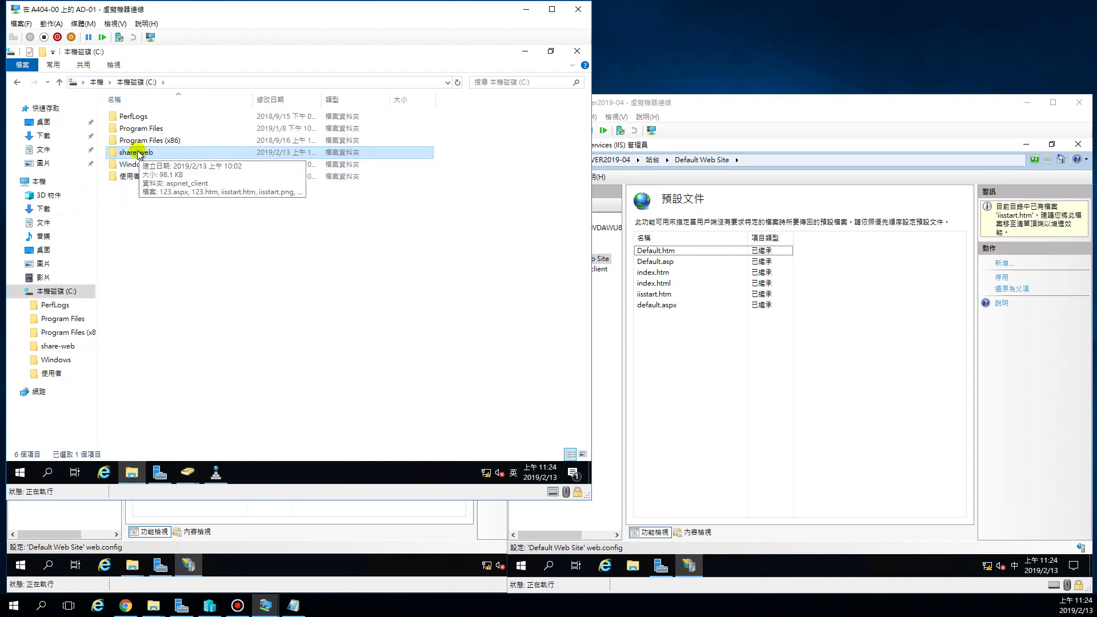
right_click(156, 231)
mouse_move(200, 354)
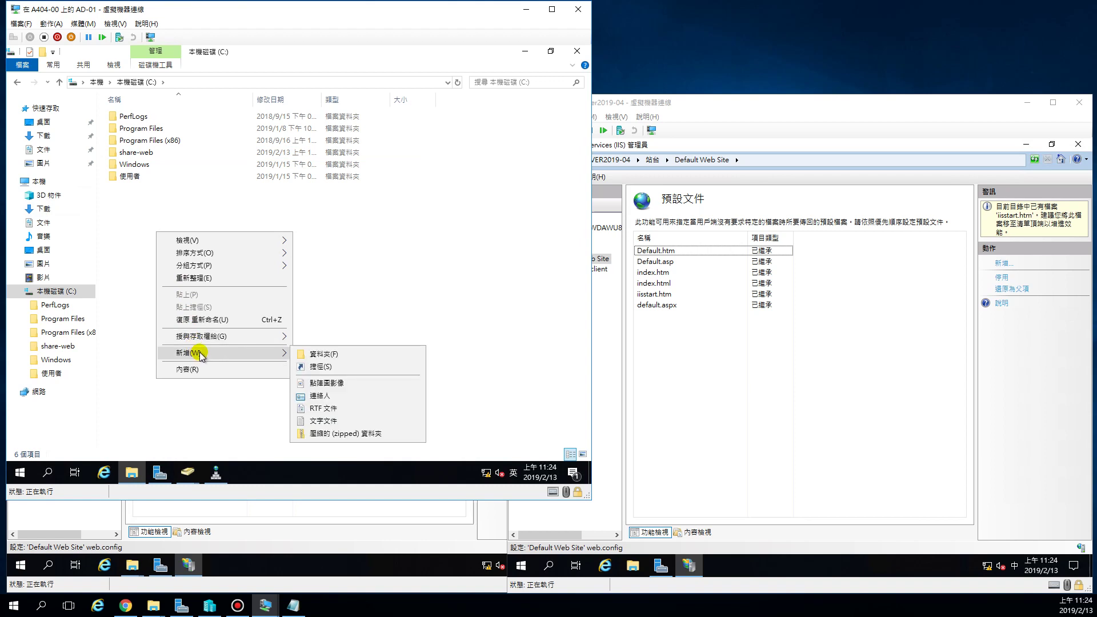
left_click(334, 354)
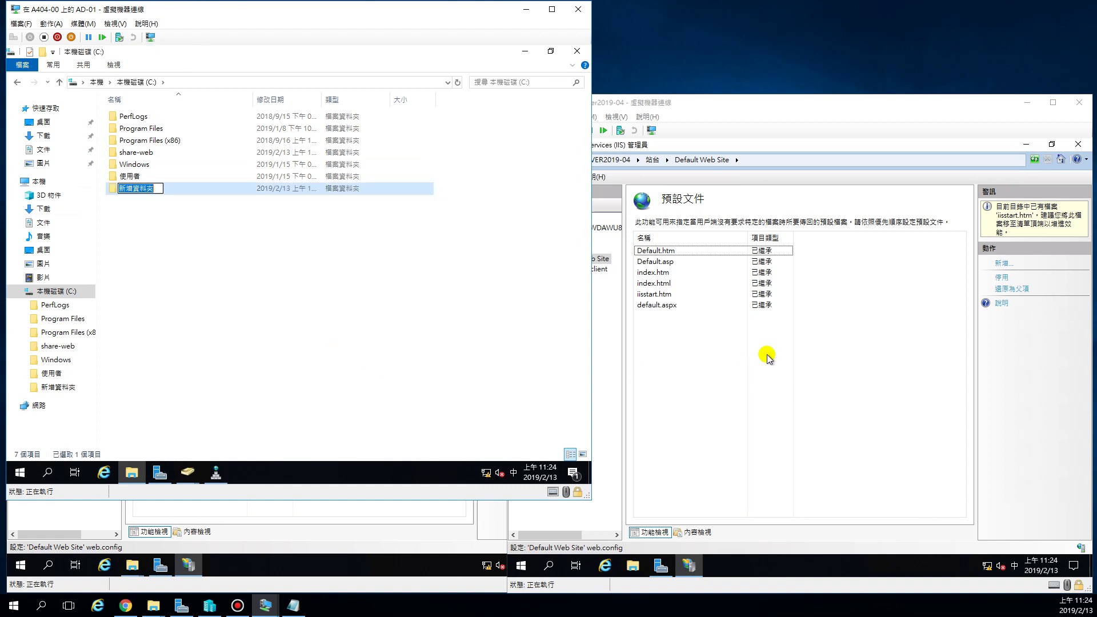
key("shift")
key("Return")
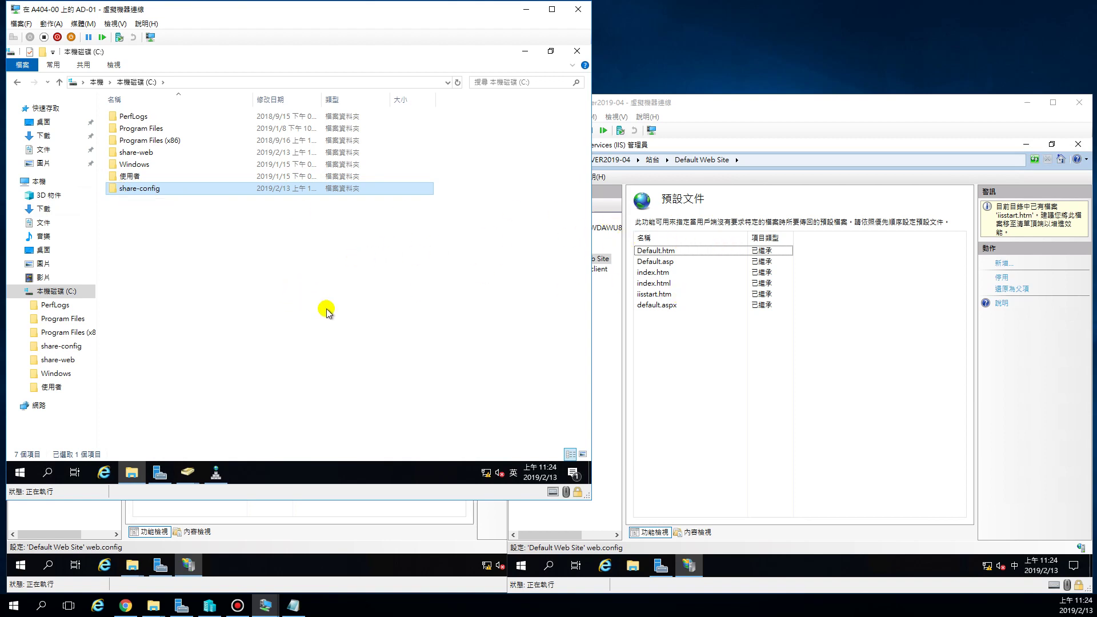
Grant network sharing on share-config through Specific people, then return to the SERVER2019 windows.
right_click(132, 190)
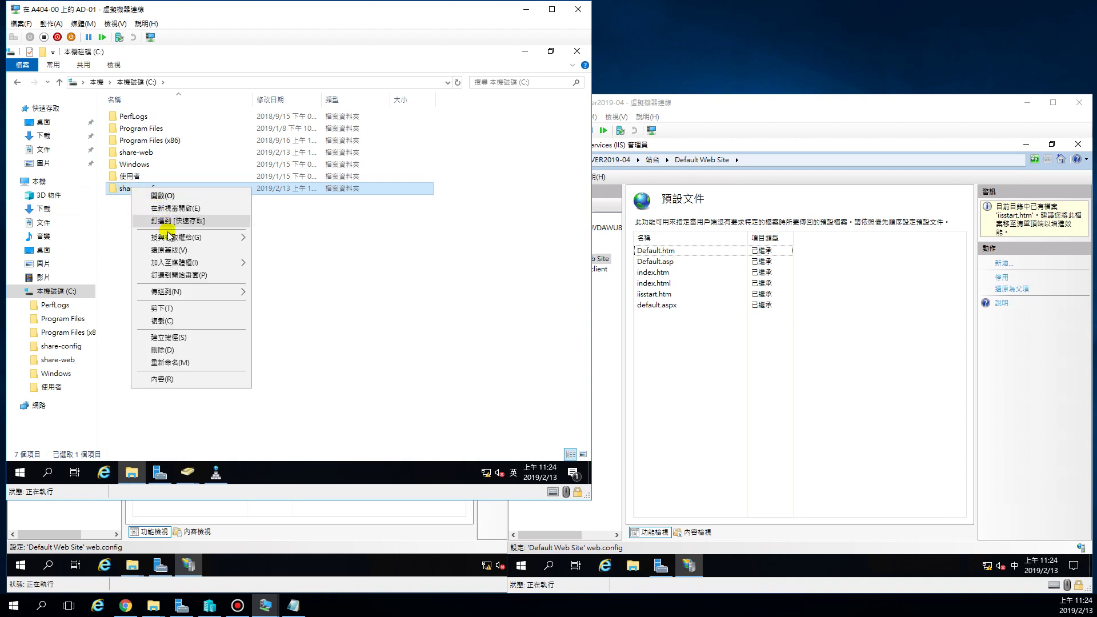
mouse_move(167, 240)
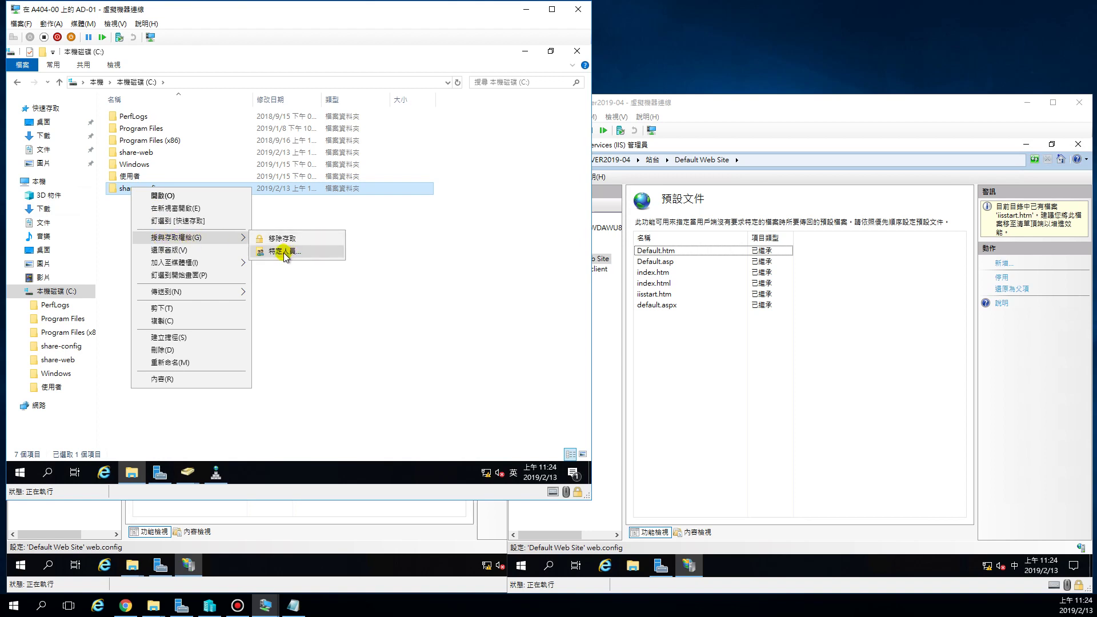
left_click(285, 252)
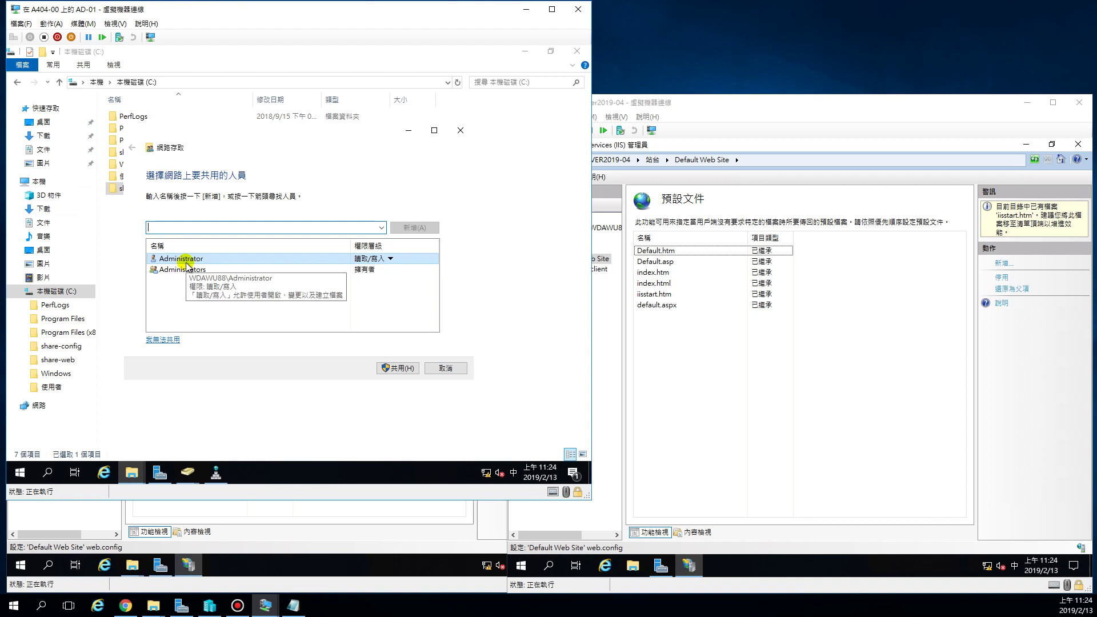
left_click(398, 368)
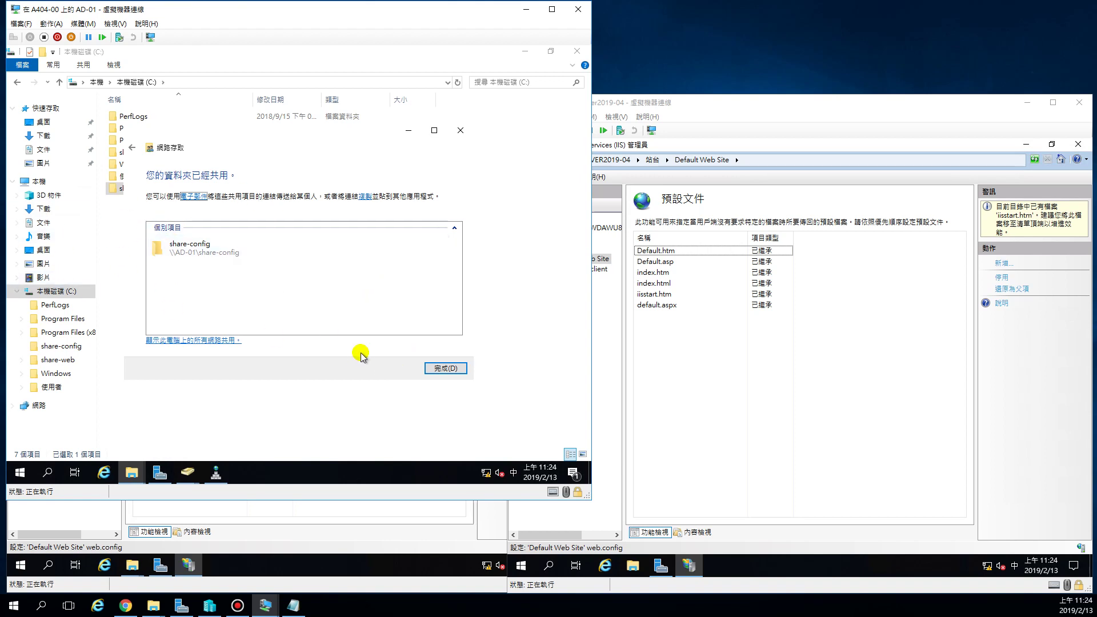
left_click(443, 368)
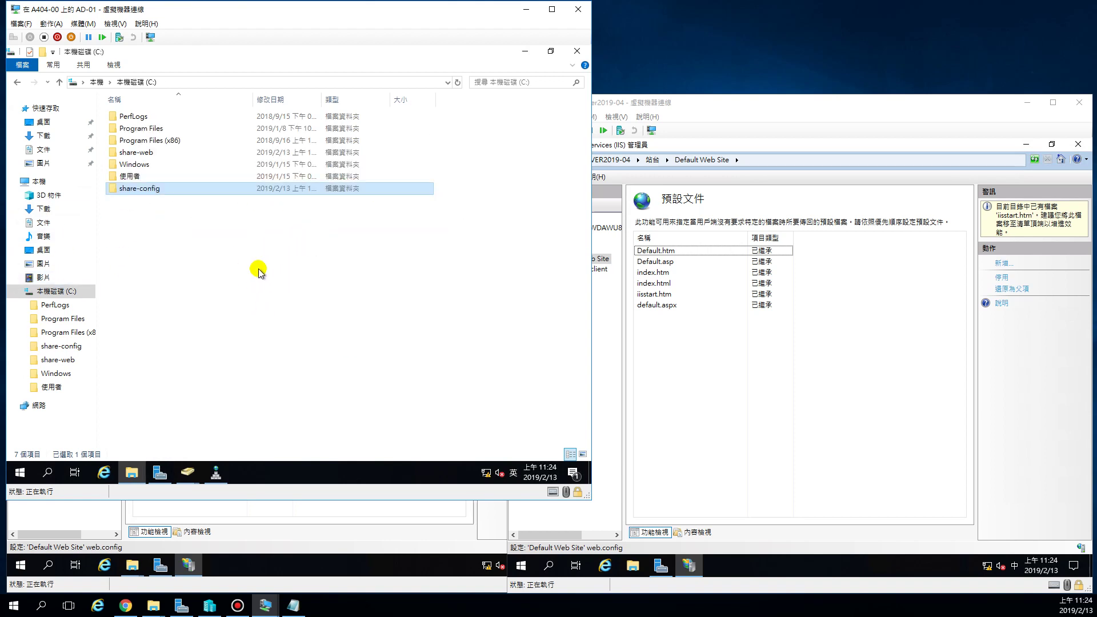
left_click(313, 536)
left_click(726, 104)
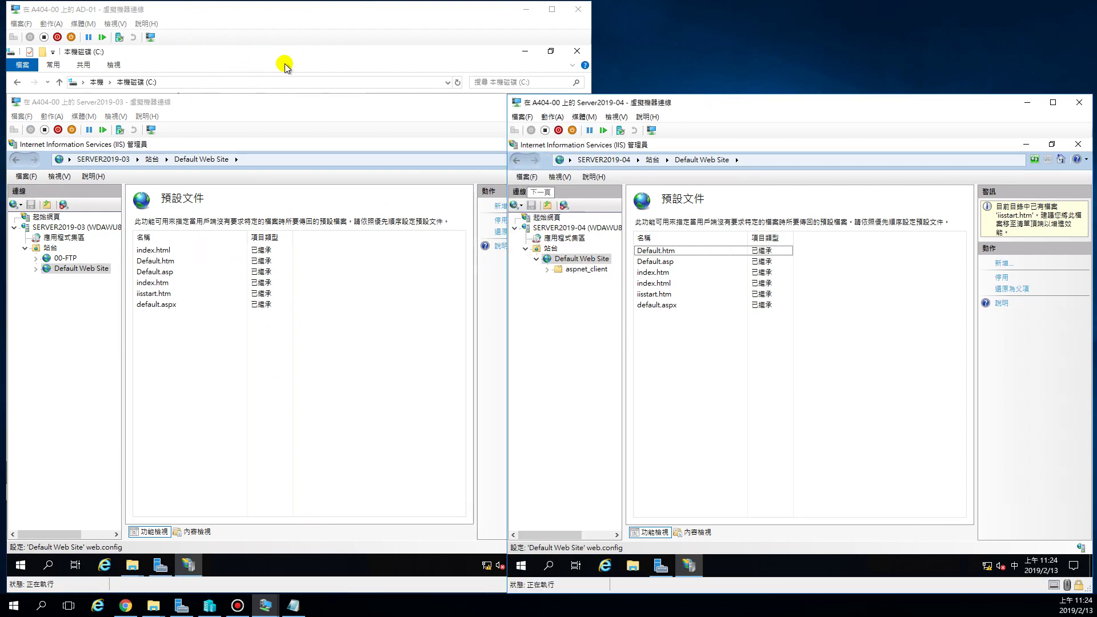
Select the SERVER2019-03 server node, scroll to Management, and open Shared Configuration.
left_click(275, 15)
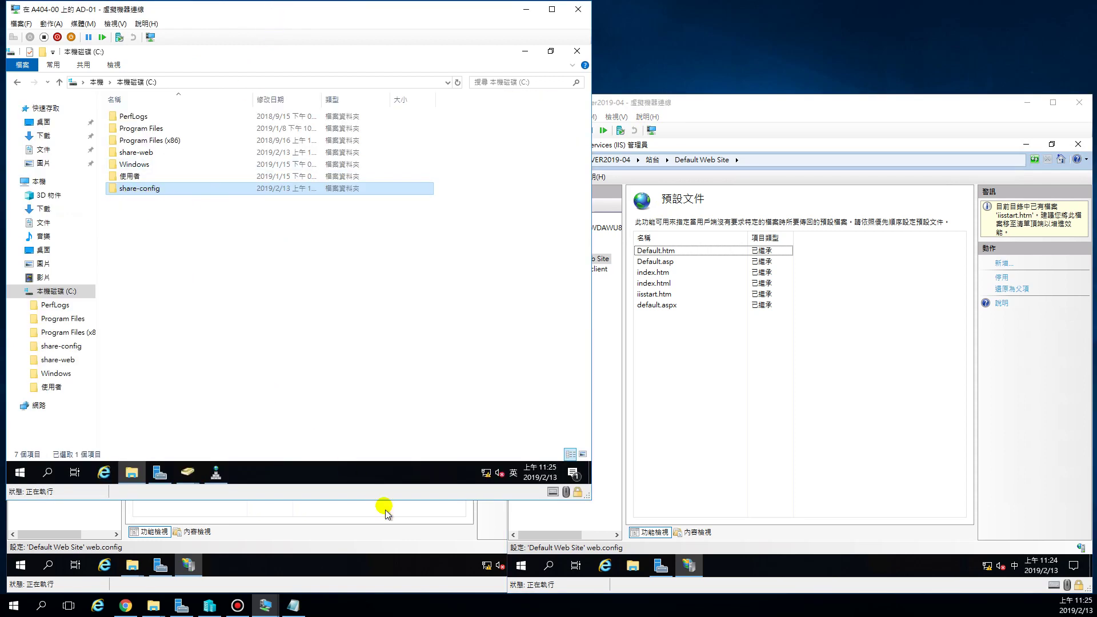
left_click(382, 547)
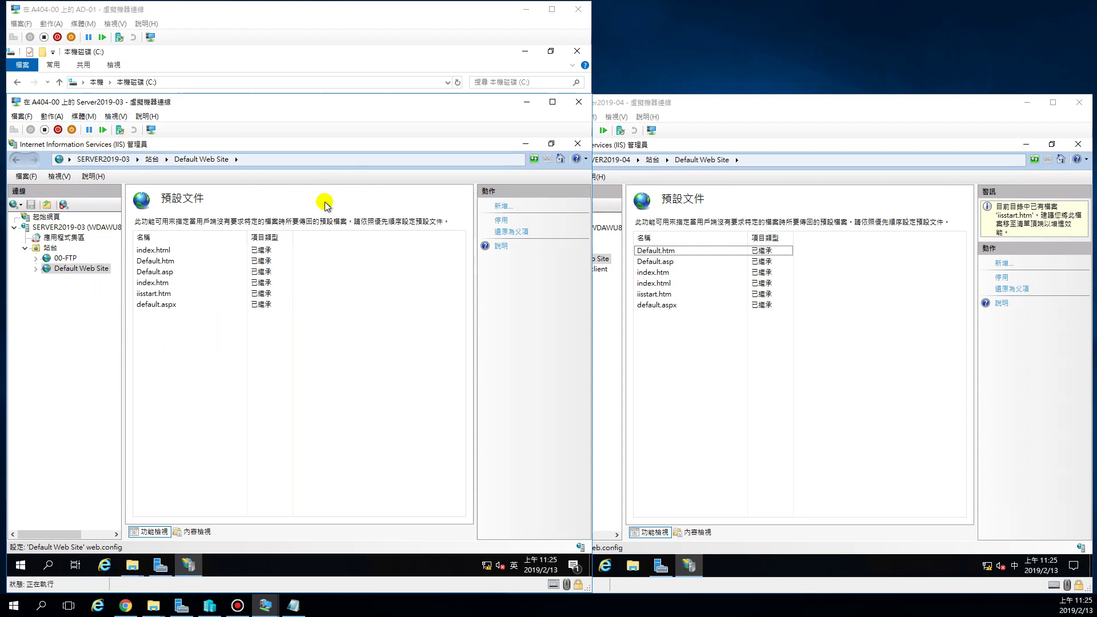
left_click(87, 231)
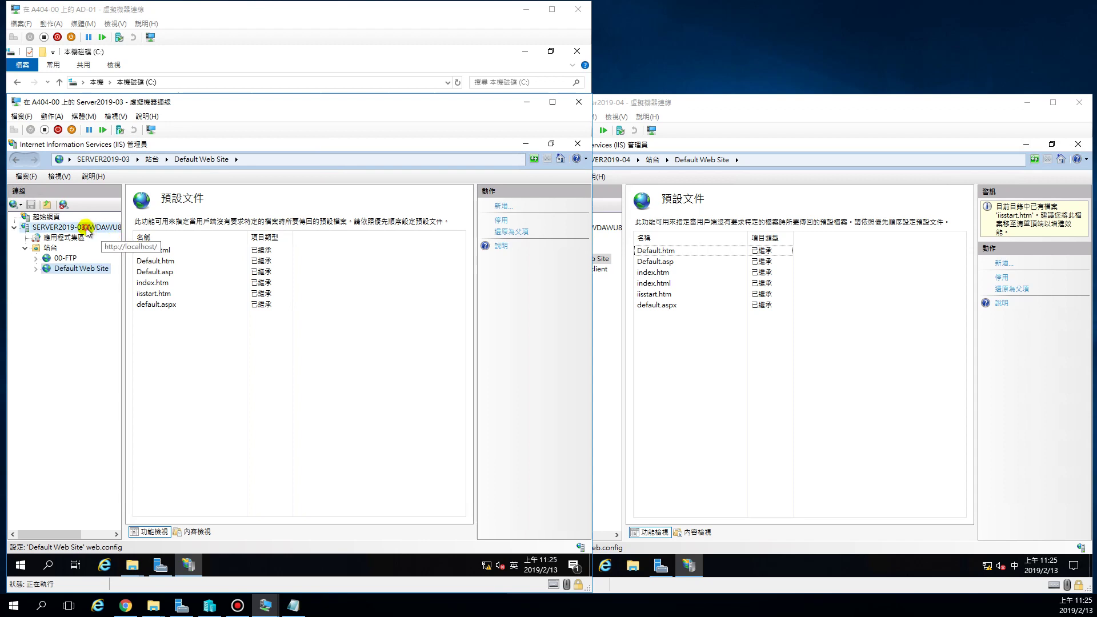
left_click(46, 216)
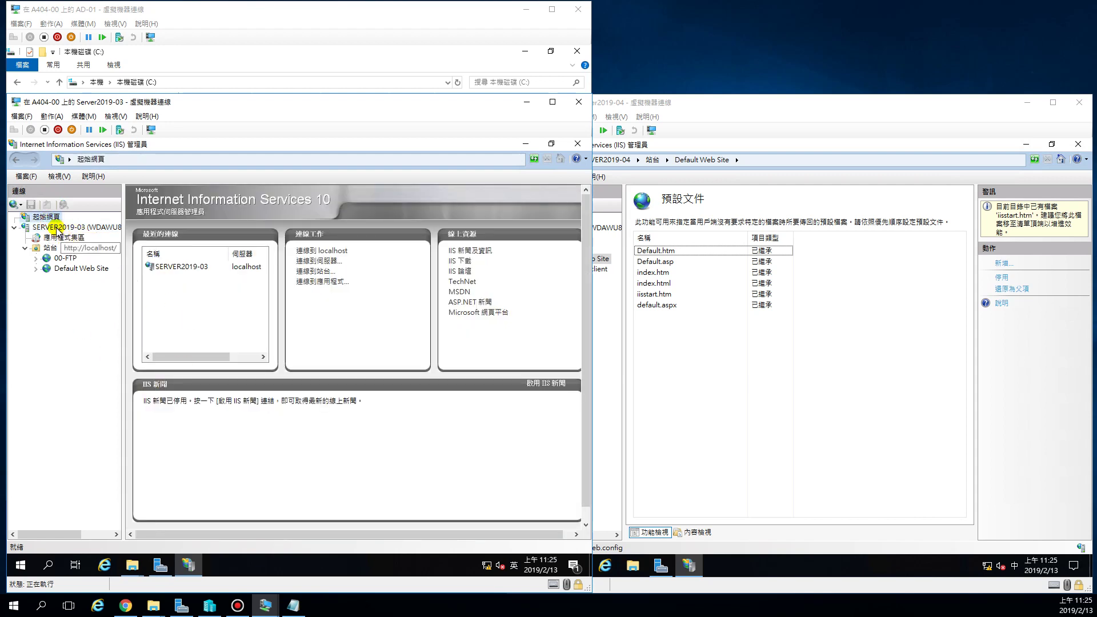
left_click(55, 228)
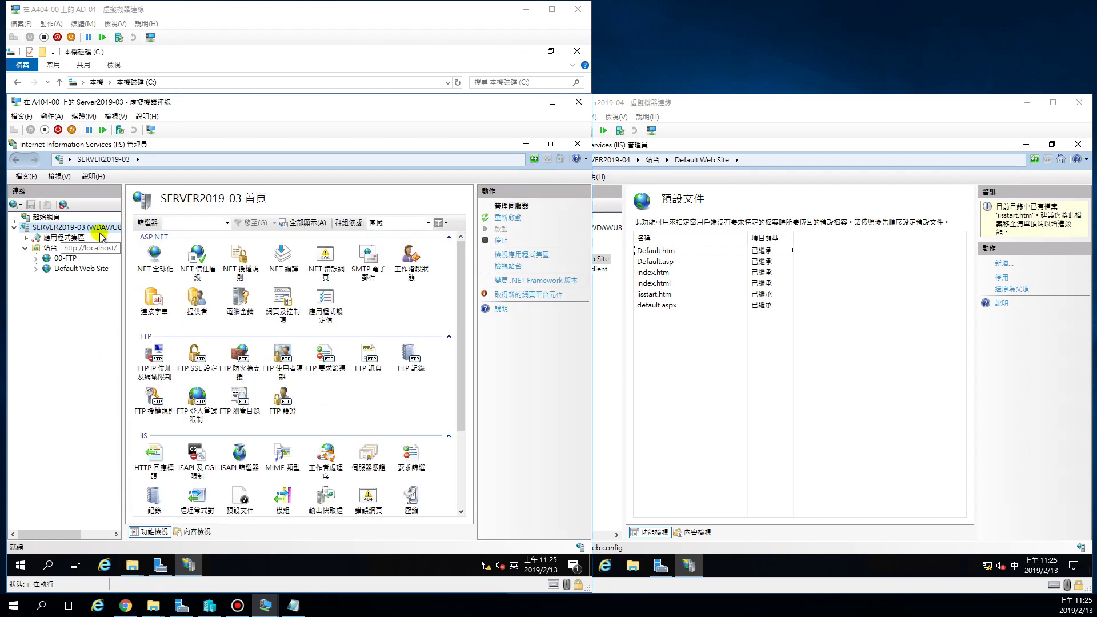
left_click_drag(457, 320, 456, 407)
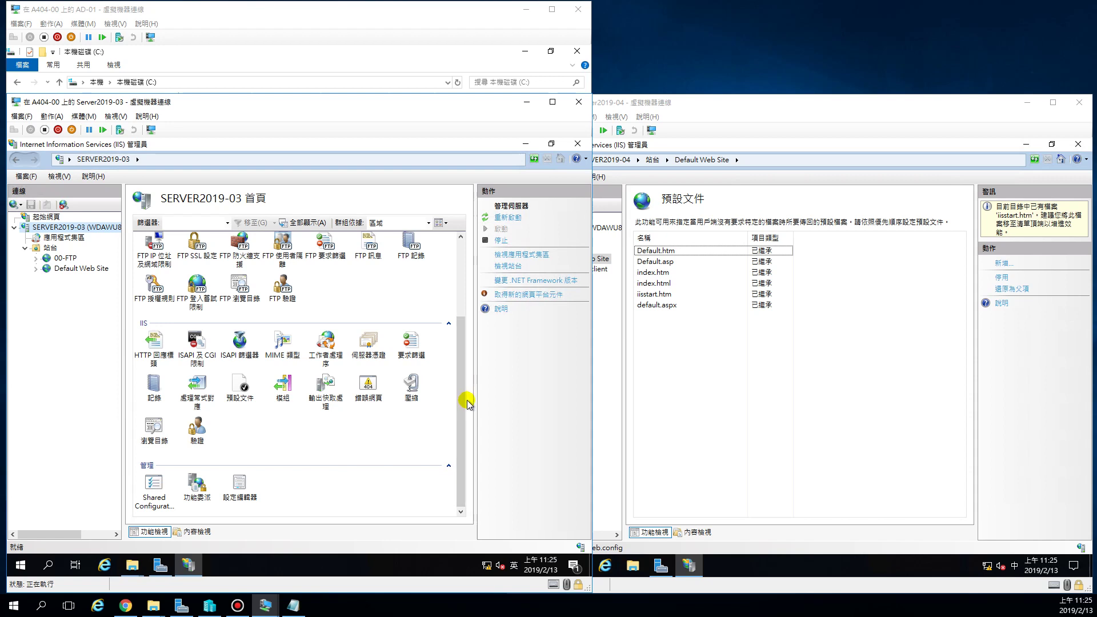
left_click(458, 401)
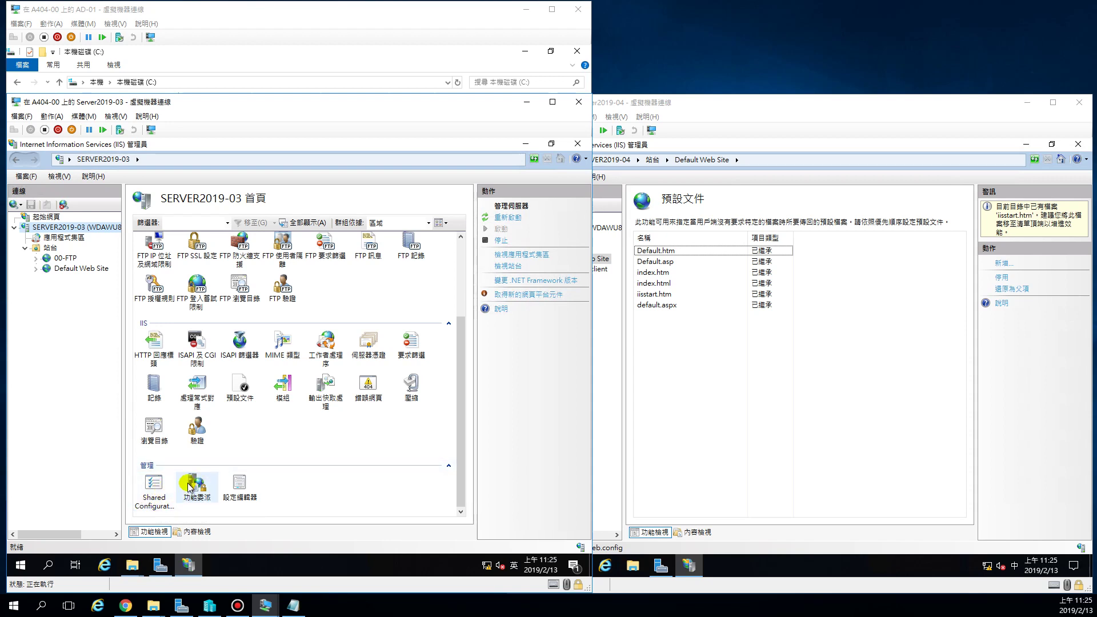
double_click(152, 490)
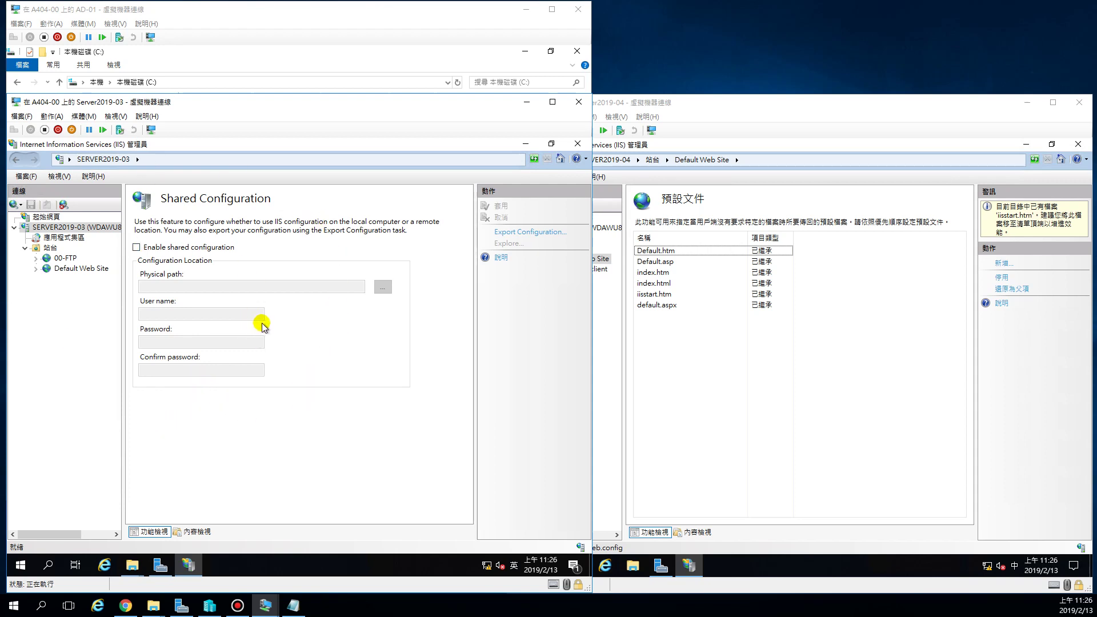
Confirm AD-01's share-config folder is empty, then start Export Configuration on SERVER2019-03.
left_click(294, 14)
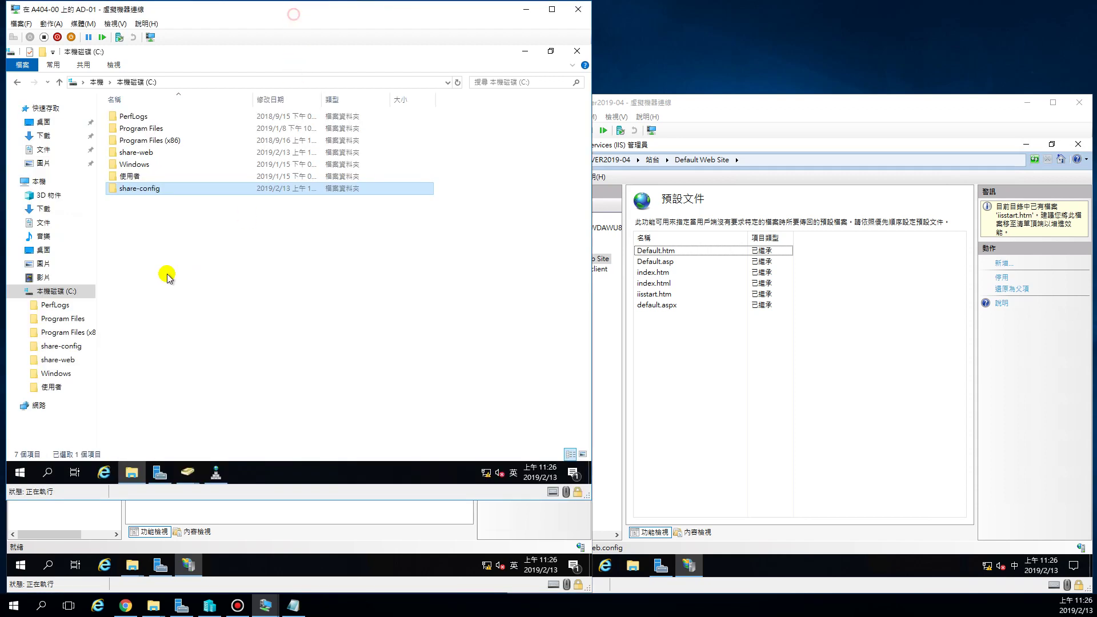
double_click(129, 191)
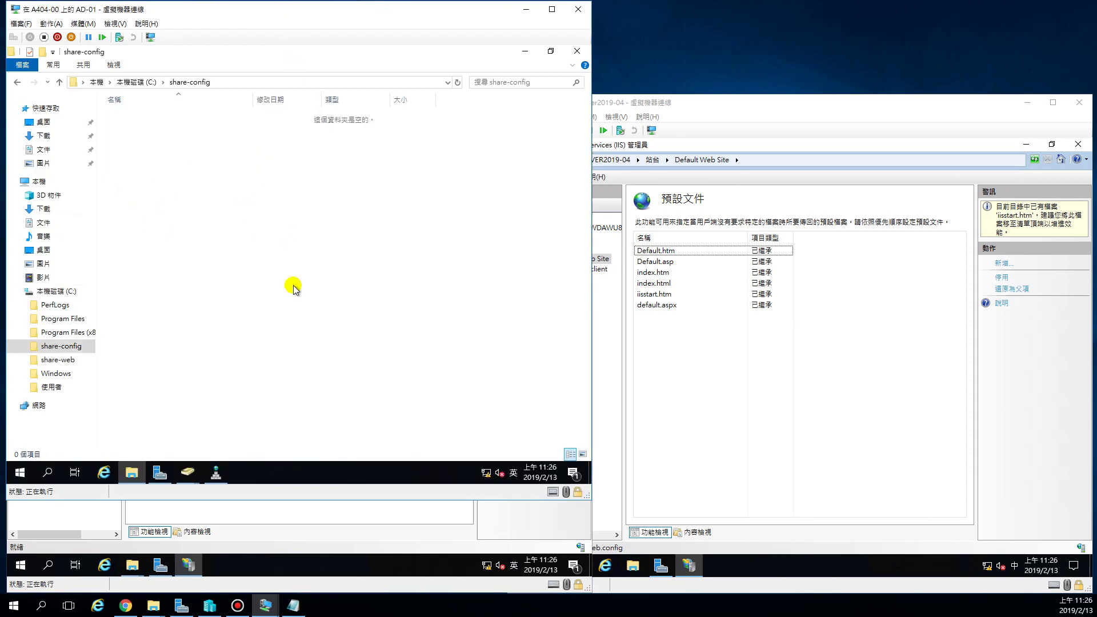
left_click(357, 552)
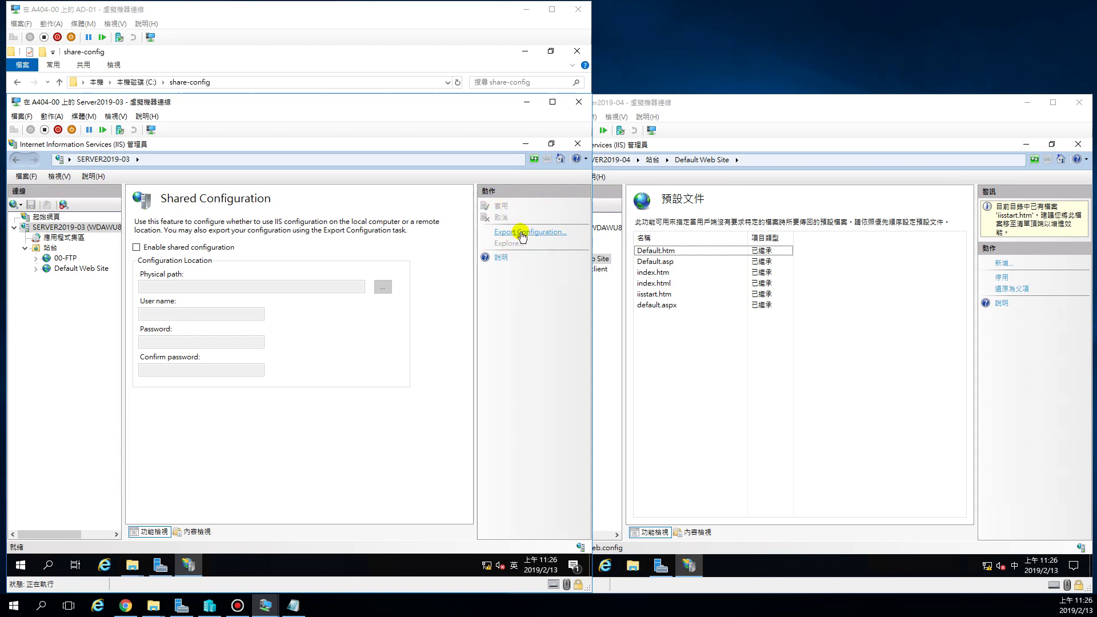
left_click(521, 232)
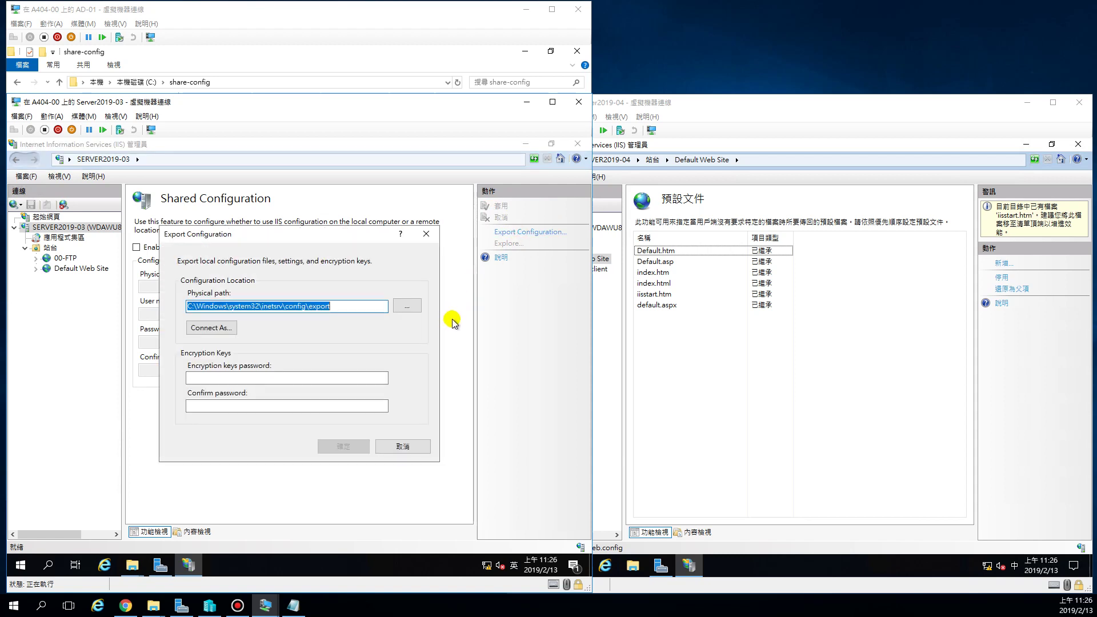
Replace the default export path with \\192.168.88.10\share-config using the autocomplete list.
left_click(359, 306)
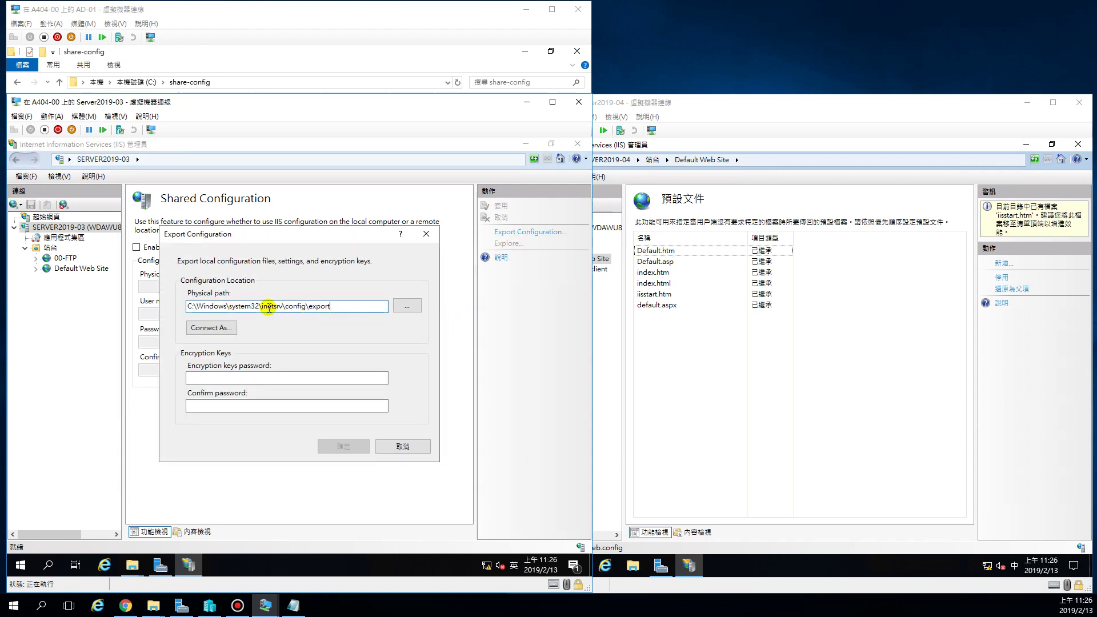
left_click(228, 56)
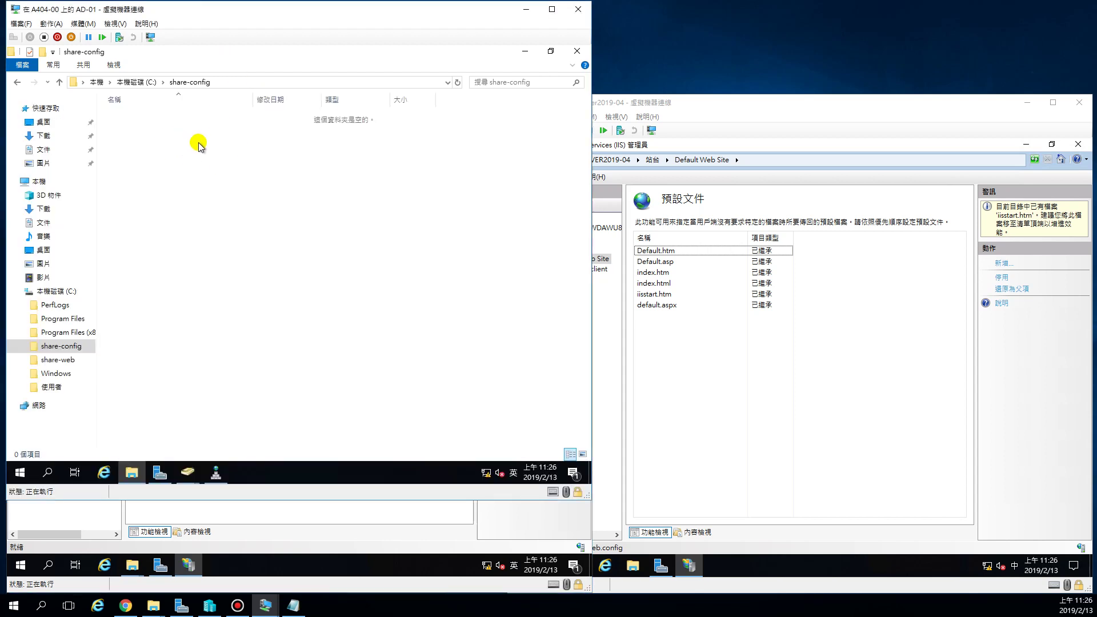
left_click(312, 530)
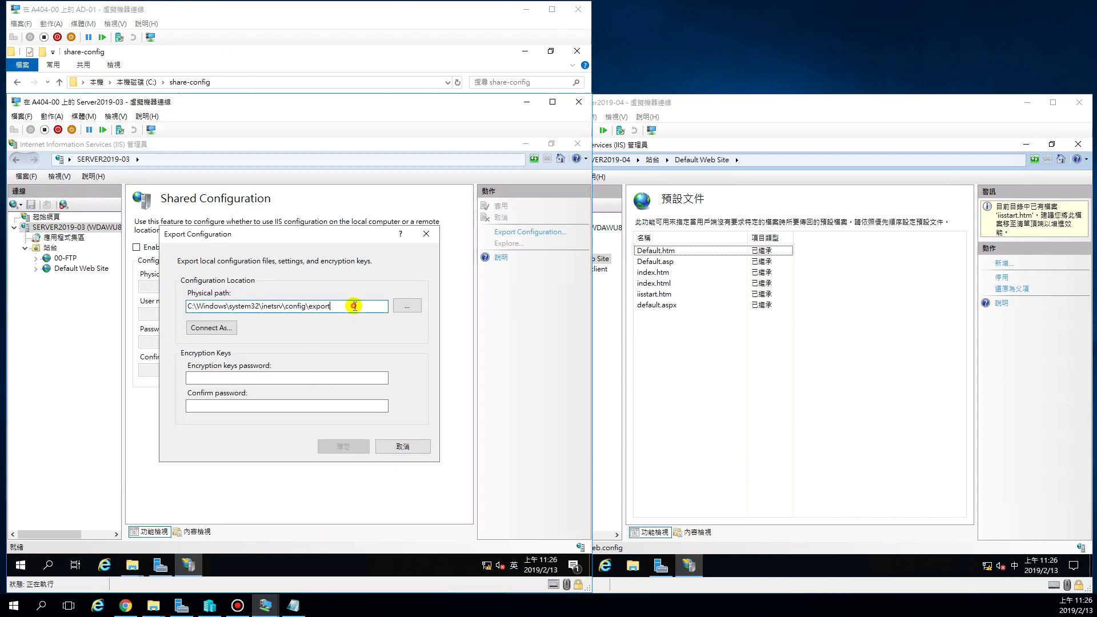
left_click_drag(354, 306, 186, 306)
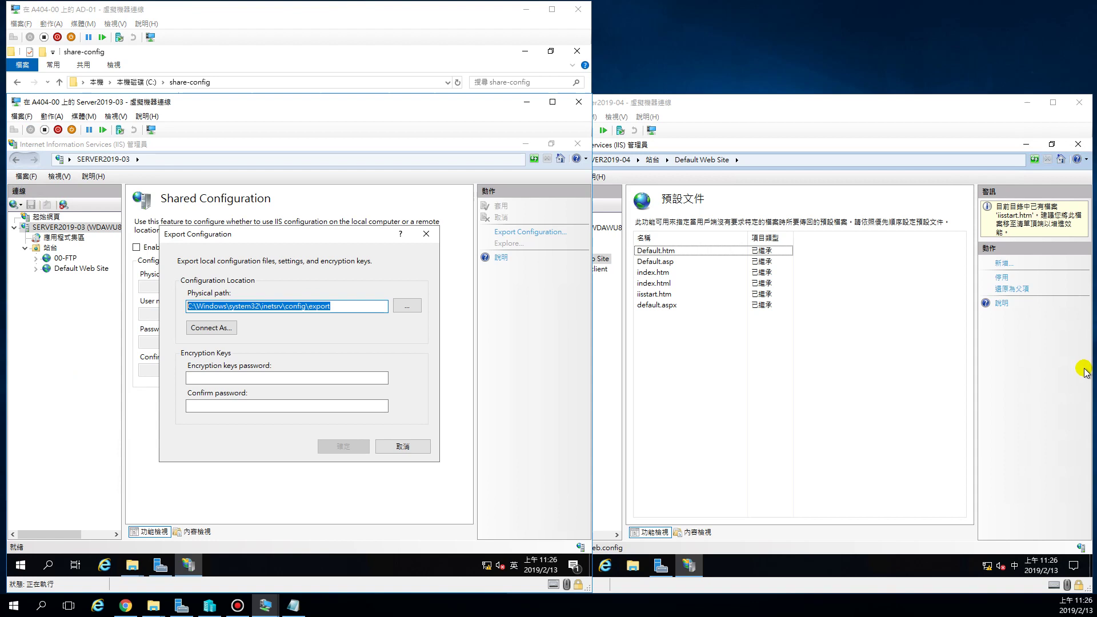
type("\\\\192.168.")
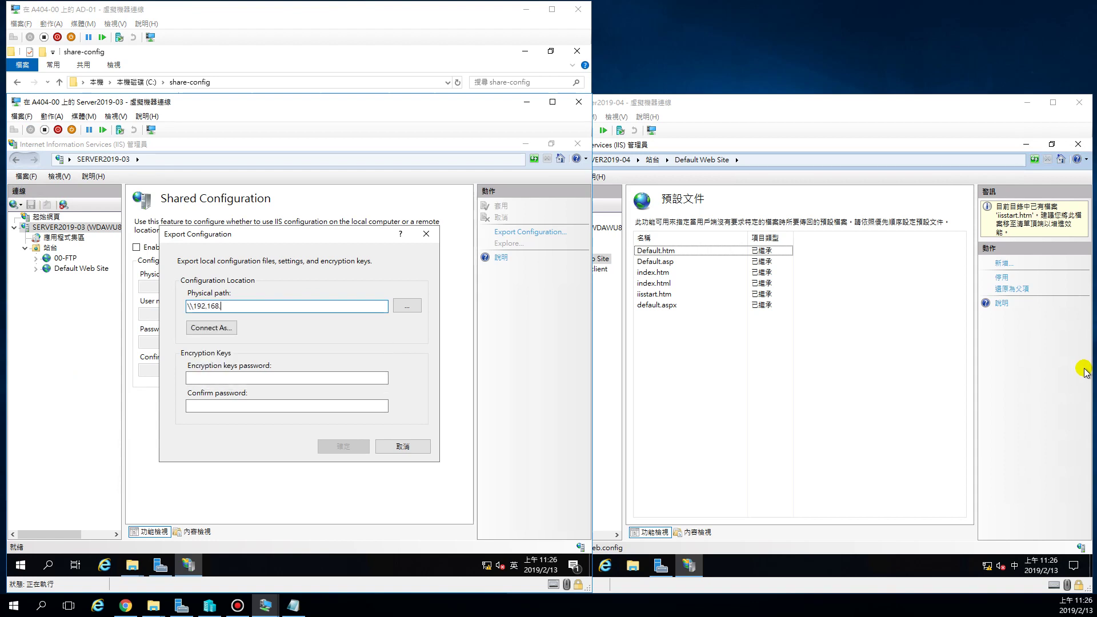
type("88.10\\")
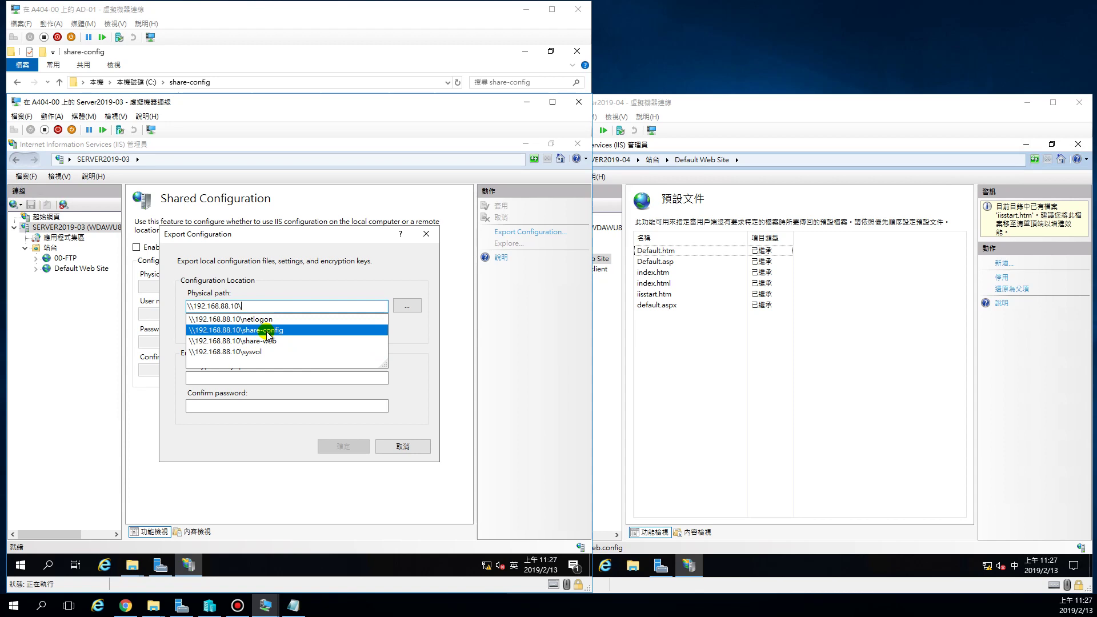
left_click(319, 330)
left_click(298, 306)
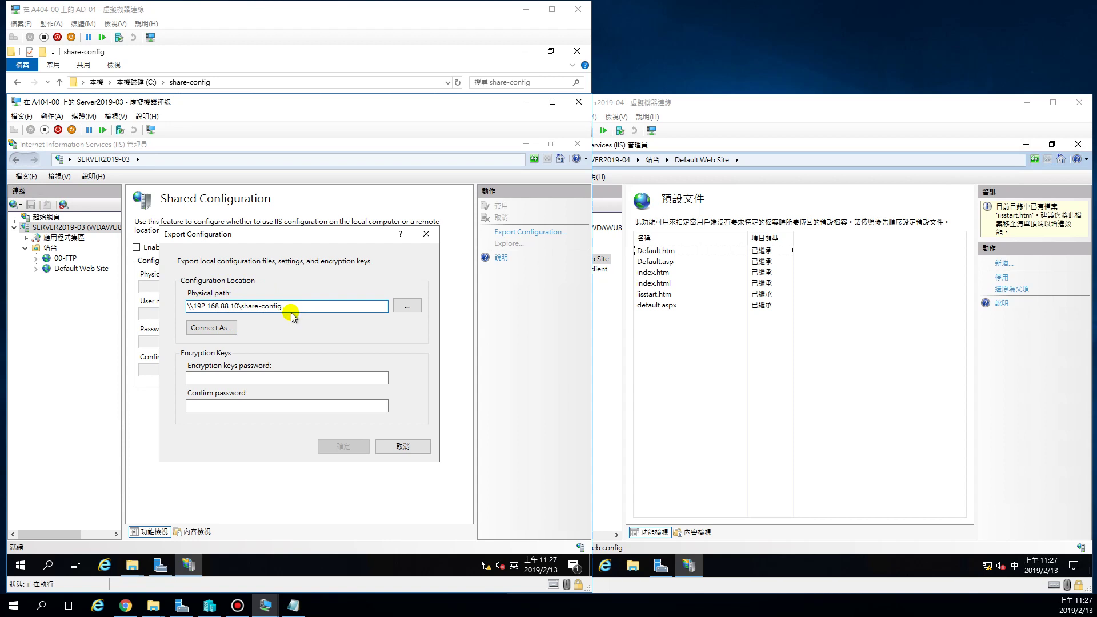
left_click(199, 330)
Enter the share account's user name and password, submit, and dismiss the mismatch warning.
left_click(251, 316)
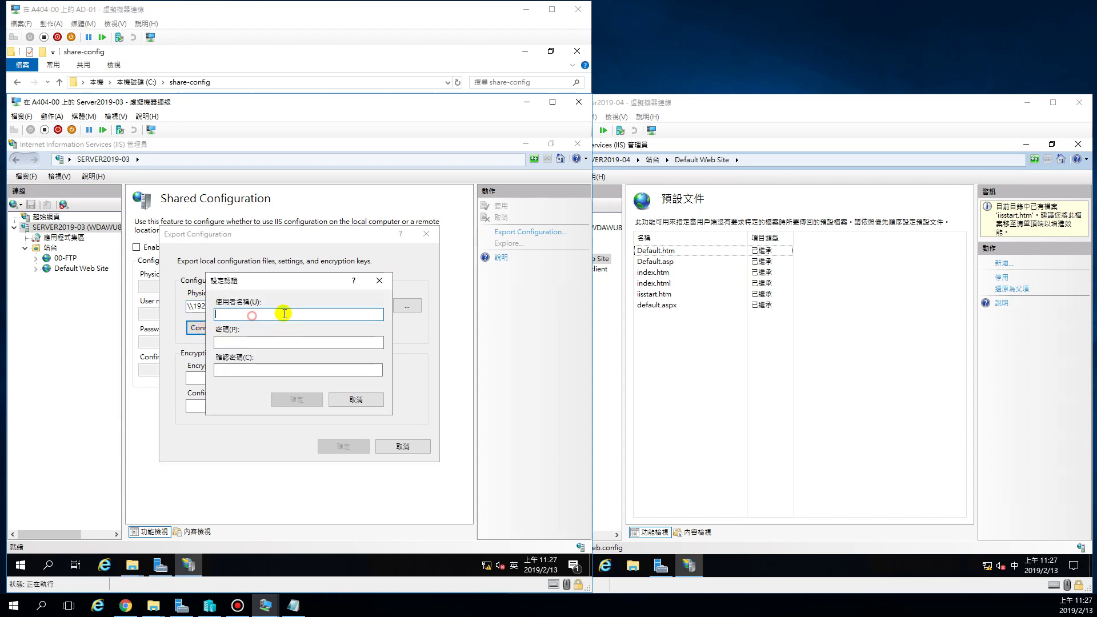
key("shift")
type("wdawu88\\administrator")
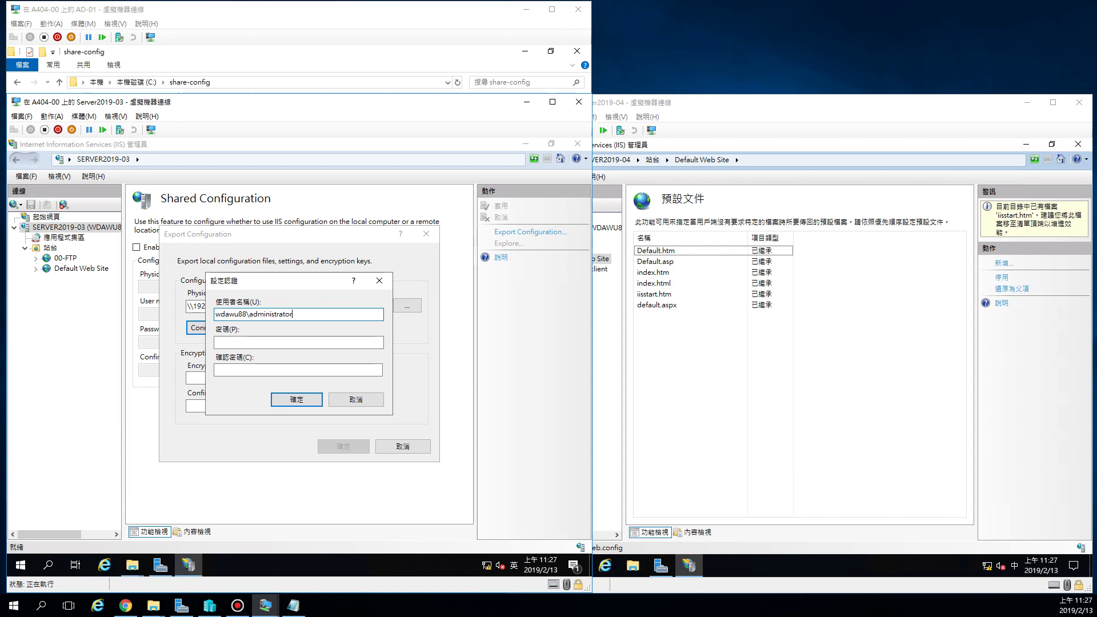
left_click(299, 343)
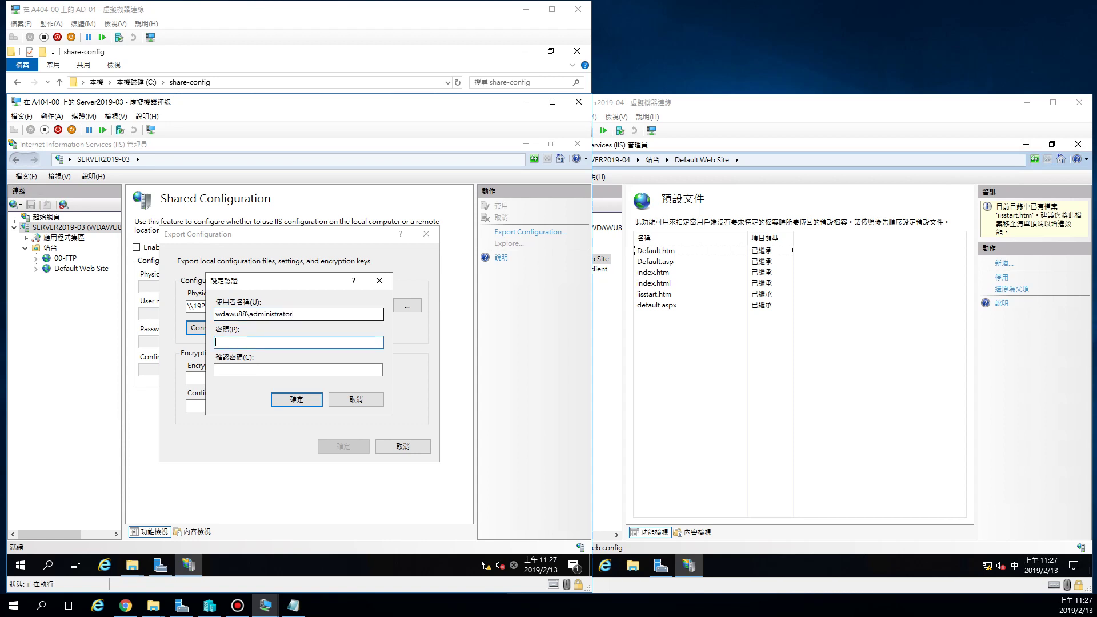
type("Pa$$w0rd")
key("Tab")
type("Pa$$w0rd")
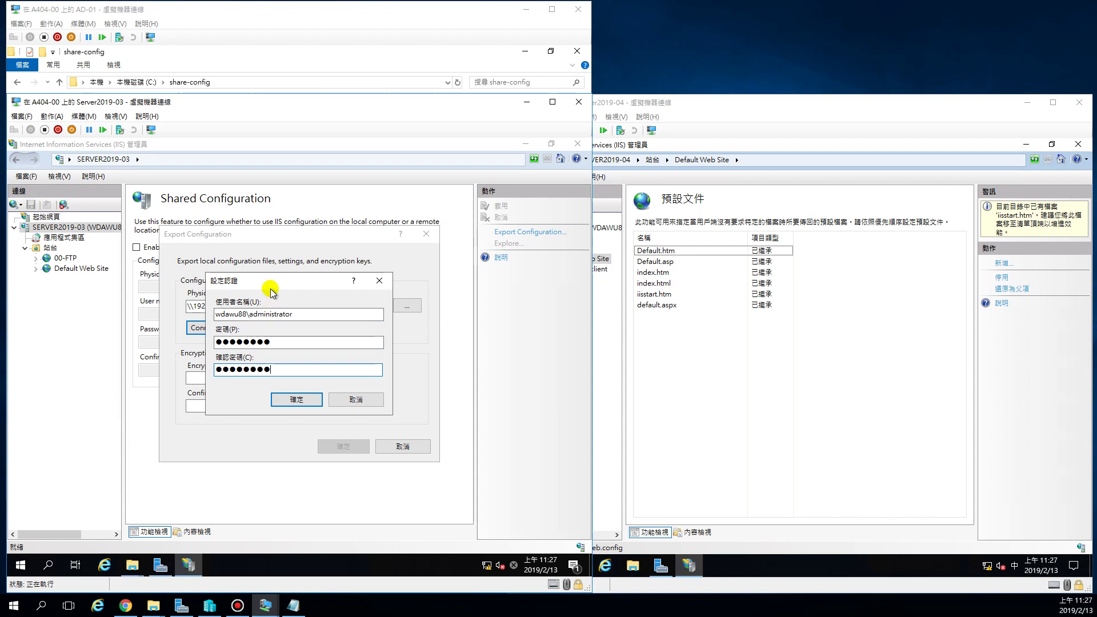
left_click(296, 400)
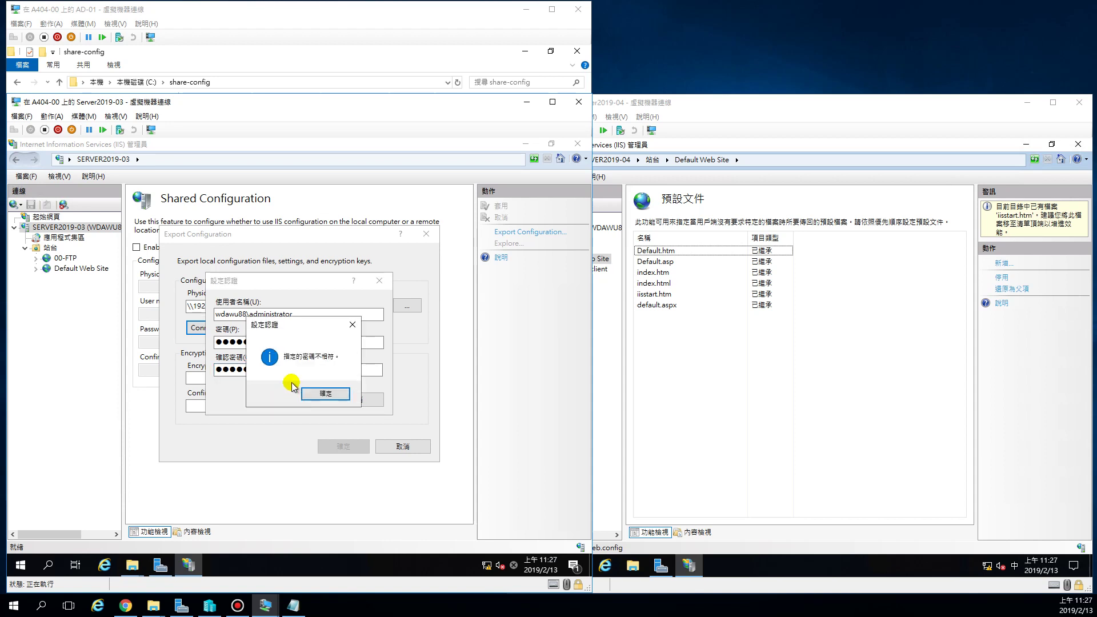
left_click(324, 393)
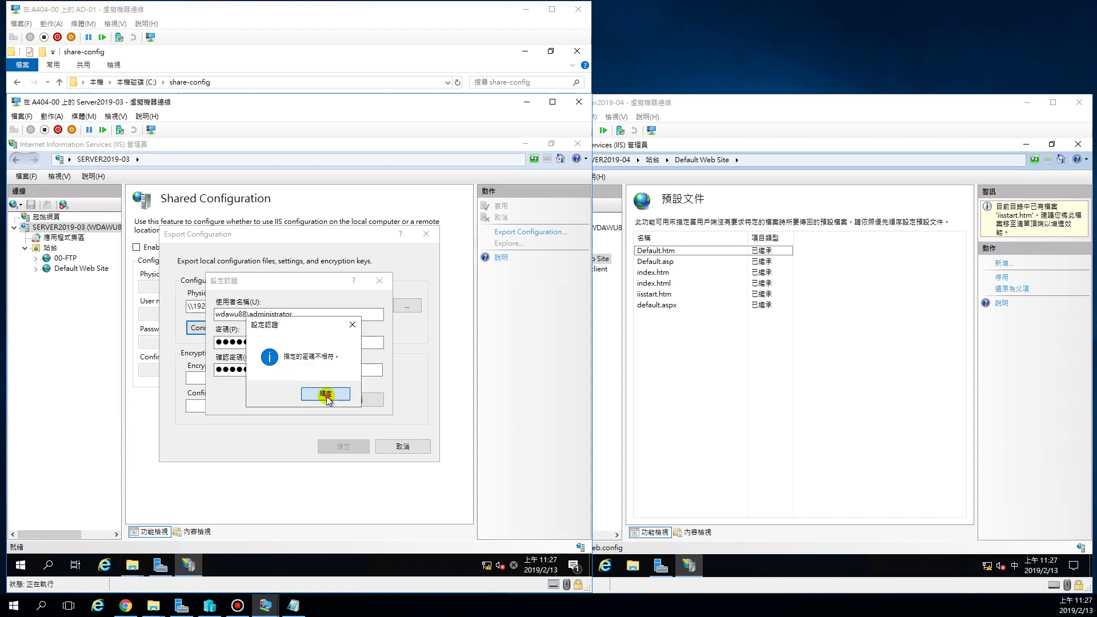
Re-enter the matching administrator password twice and save the share credentials.
type("P@ssw0rd")
key("Tab")
type("P@ssw0rd")
left_click(297, 400)
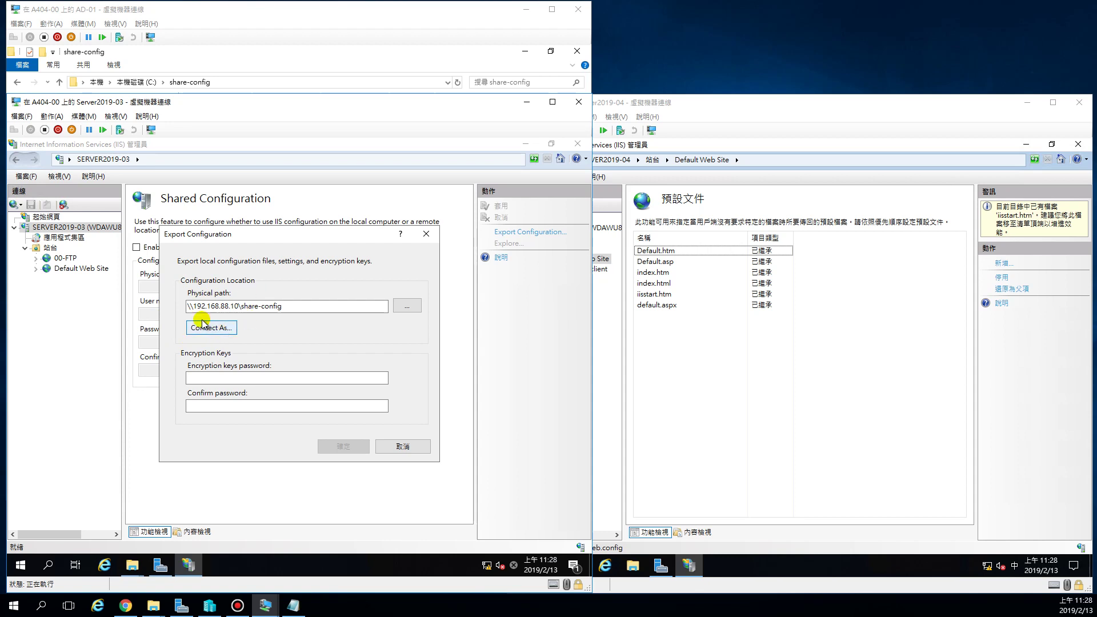
Select the export path, move to the encryption keys password, then view AD-01's share-config folder.
left_click_drag(294, 305, 177, 306)
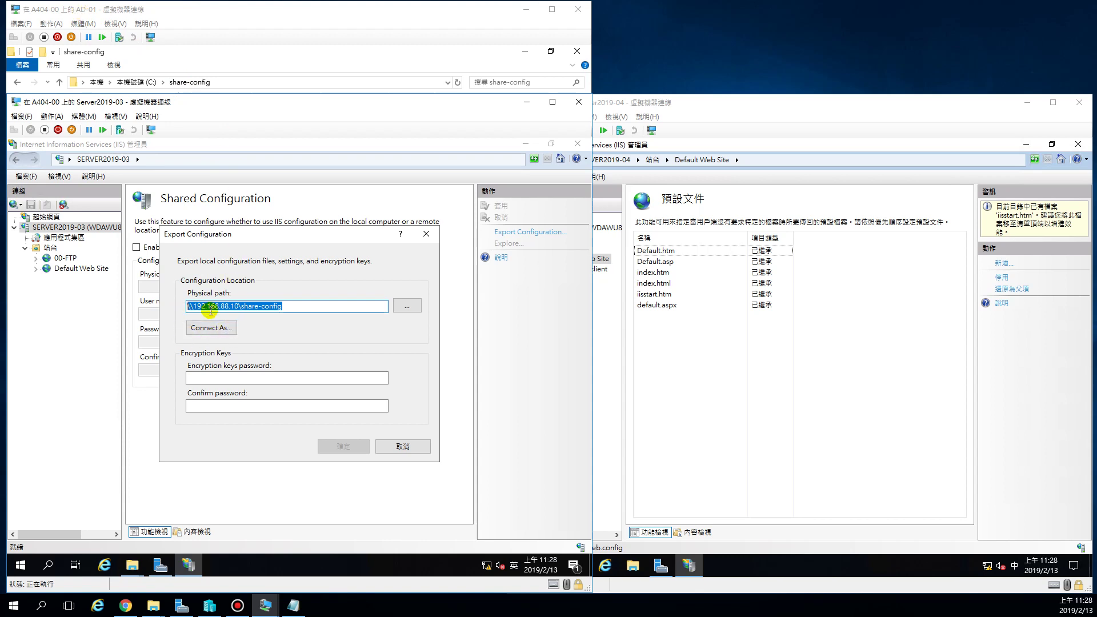
left_click(237, 376)
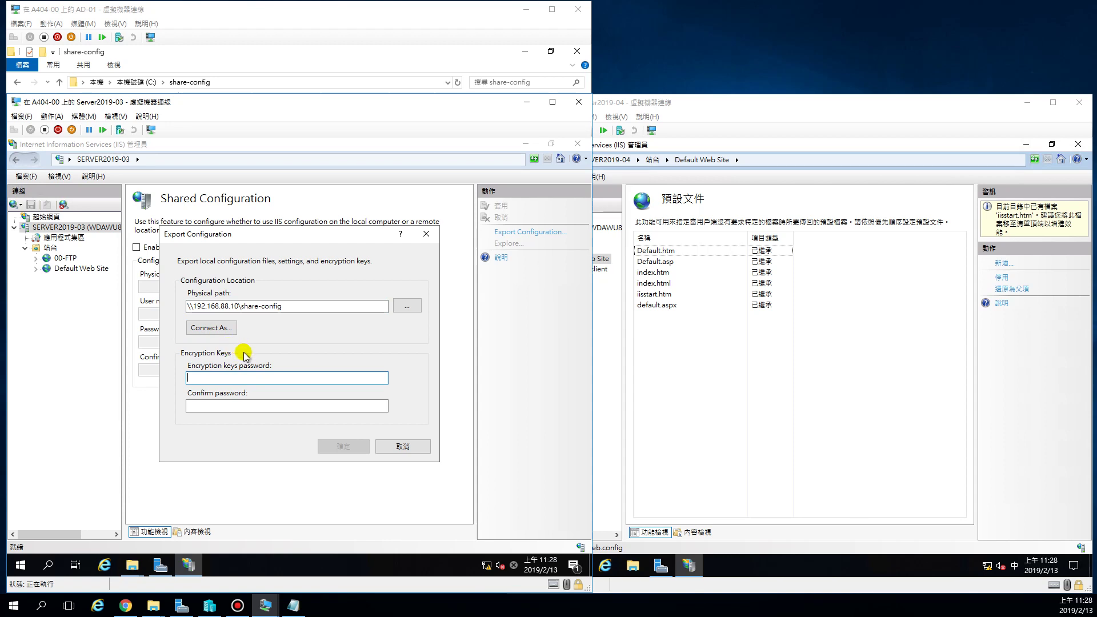
left_click(333, 14)
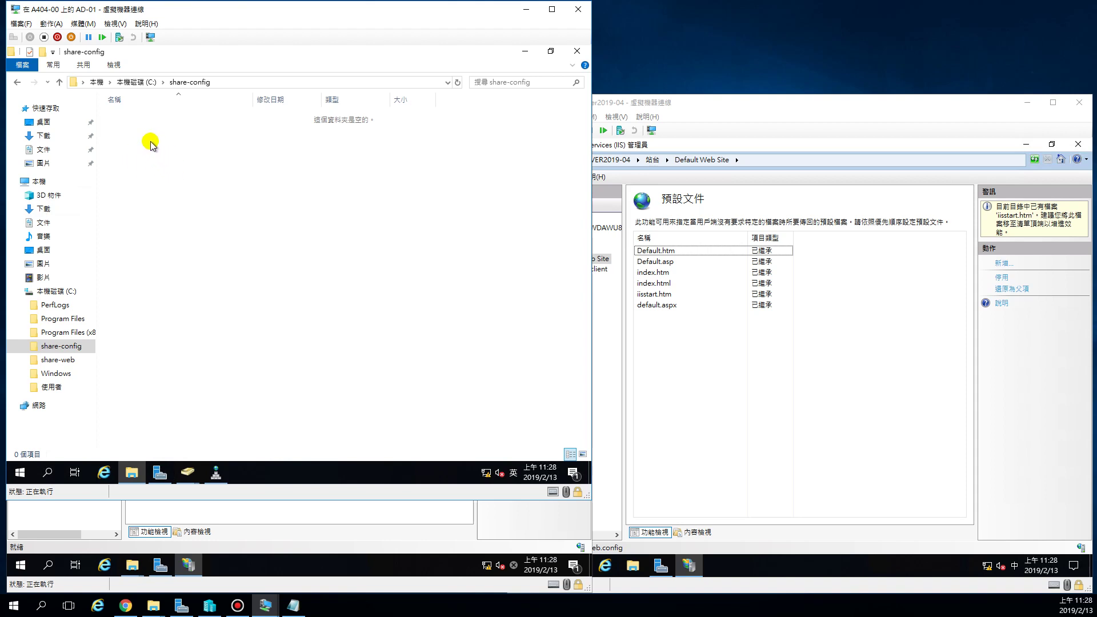
Return to the Server2019-03 Export Configuration dialog.
left_click(268, 512)
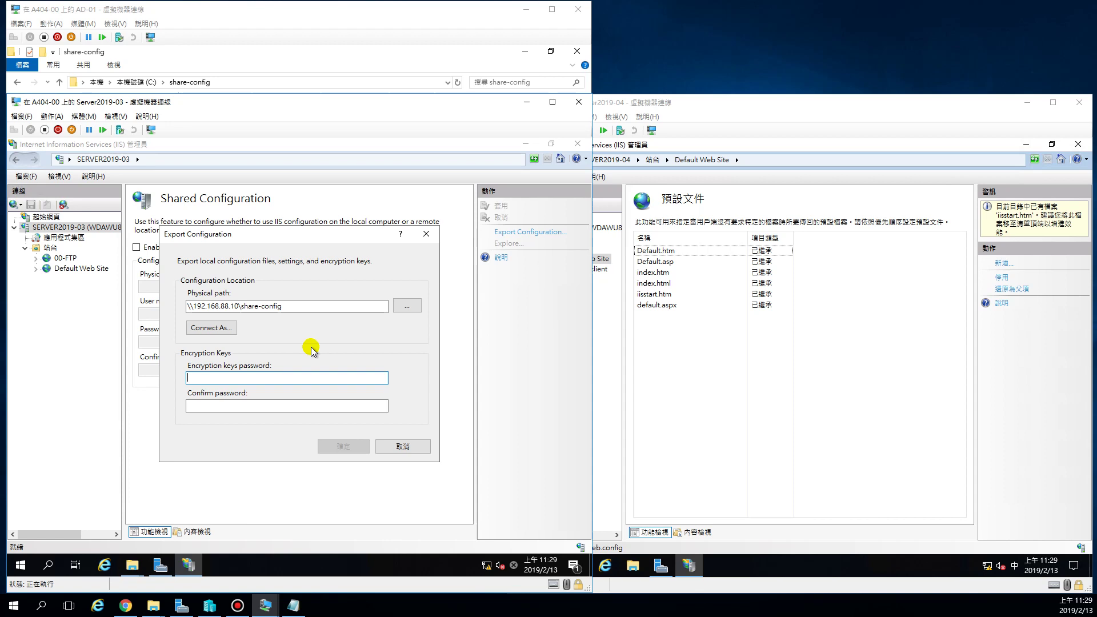
Enter and confirm the encryption keys password, run the export, and acknowledge the success message.
key("ctrl+v")
key("Tab")
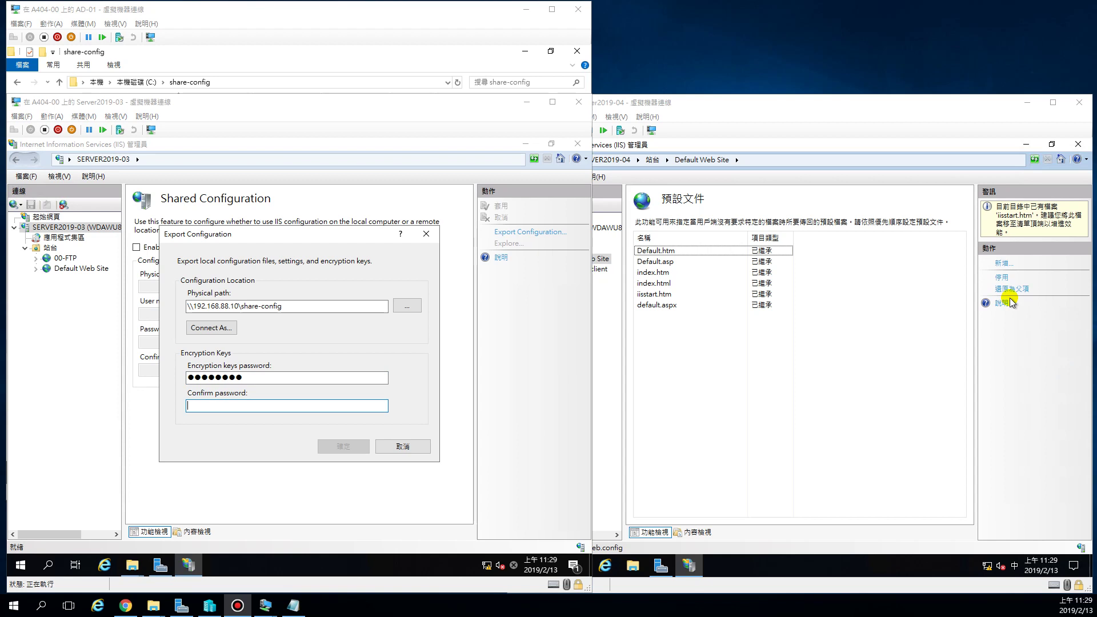
left_click(255, 406)
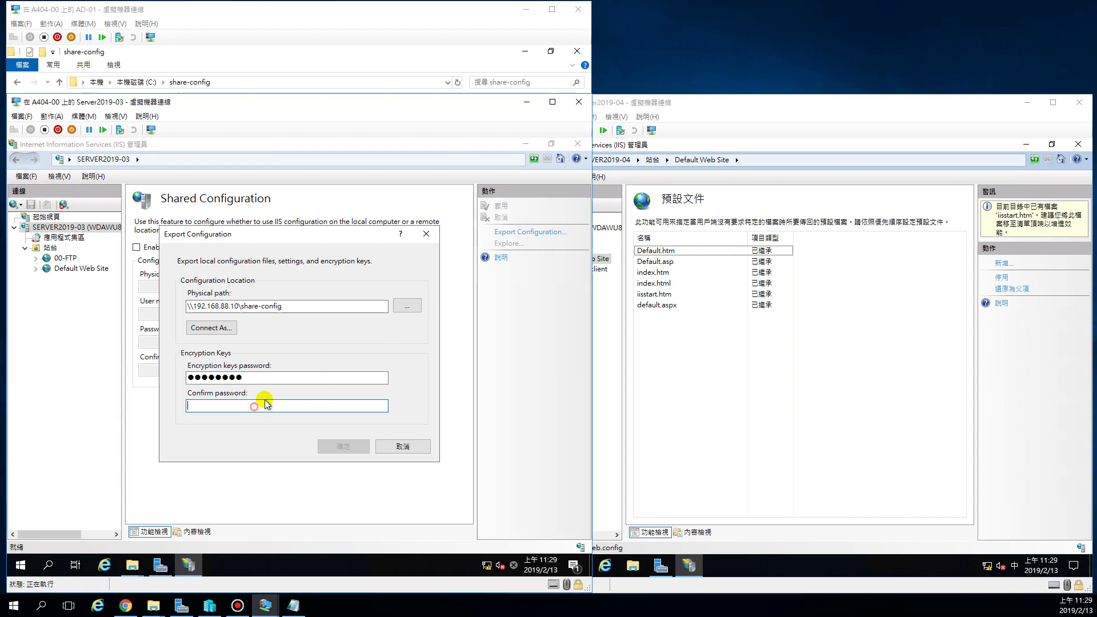
type("P")
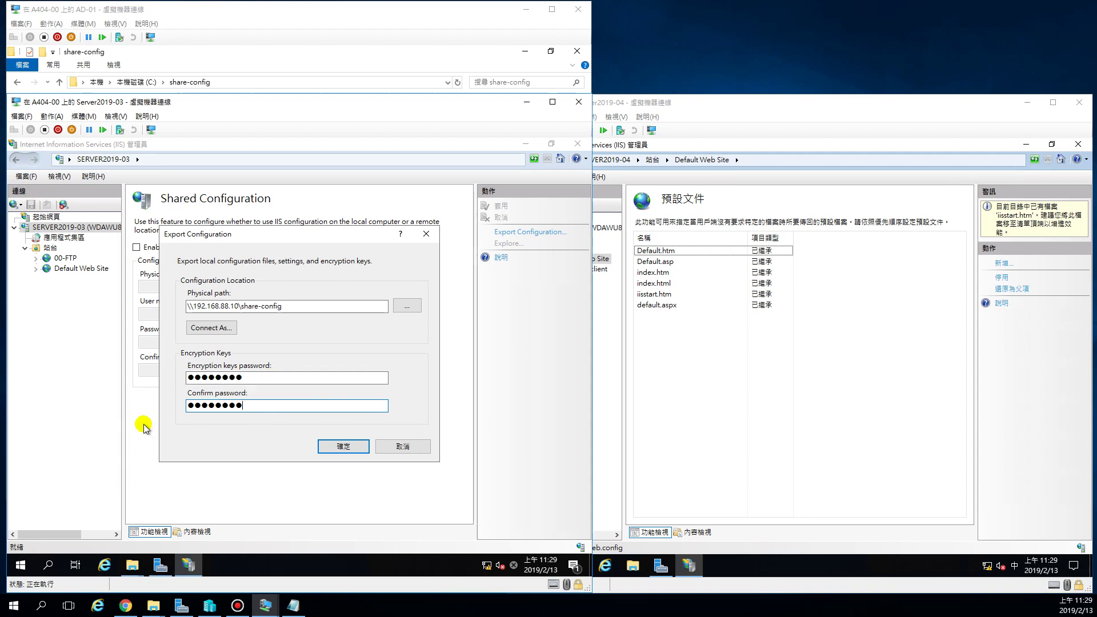
left_click(340, 446)
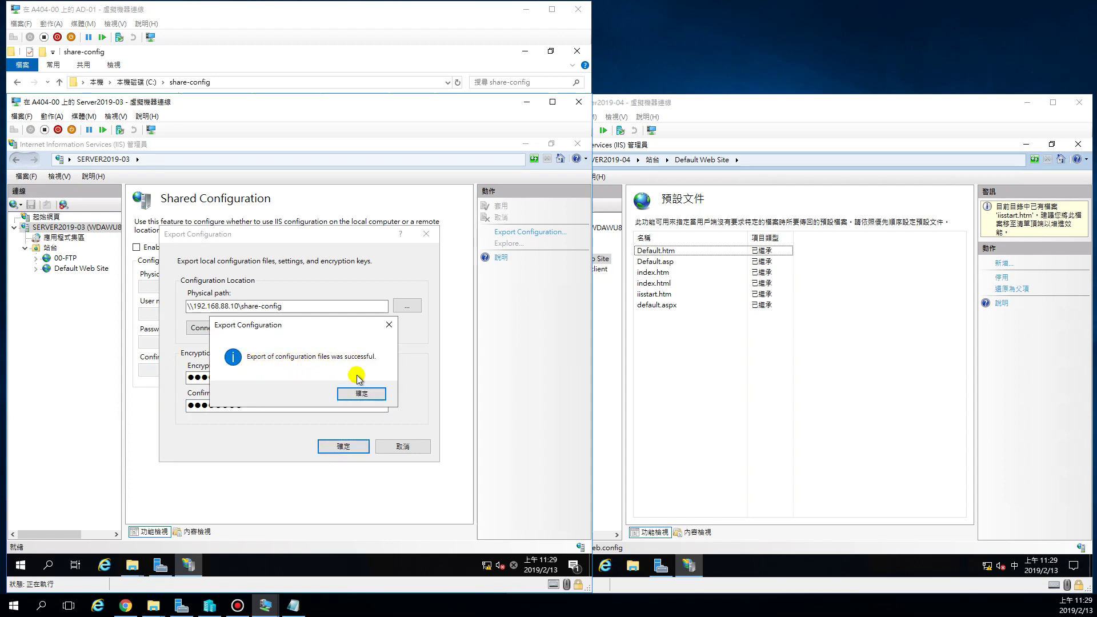
left_click(360, 393)
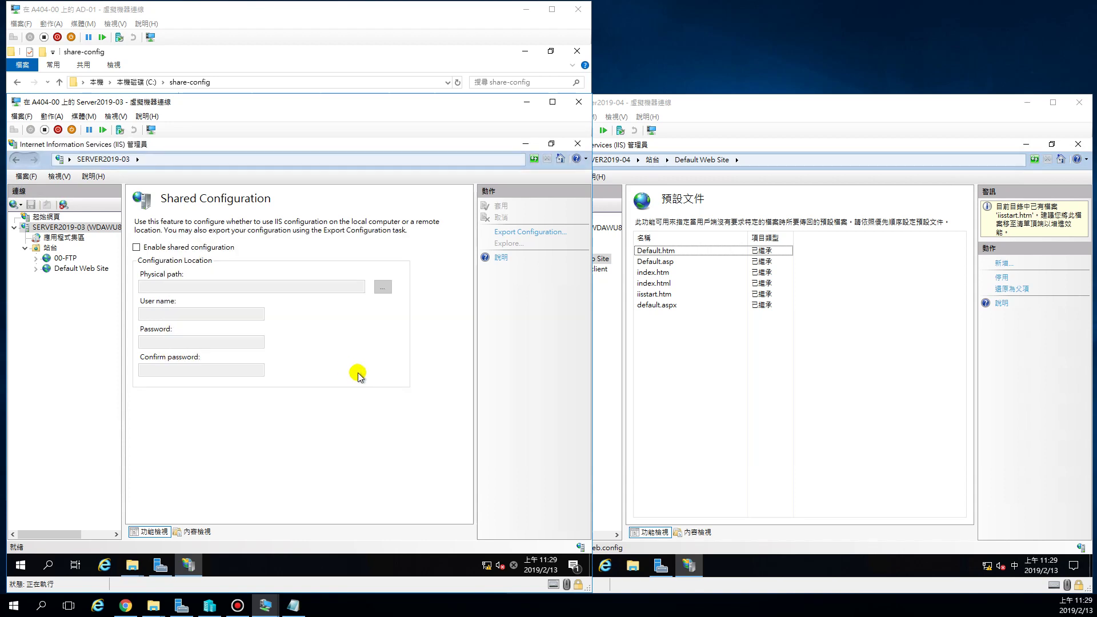
left_click(291, 16)
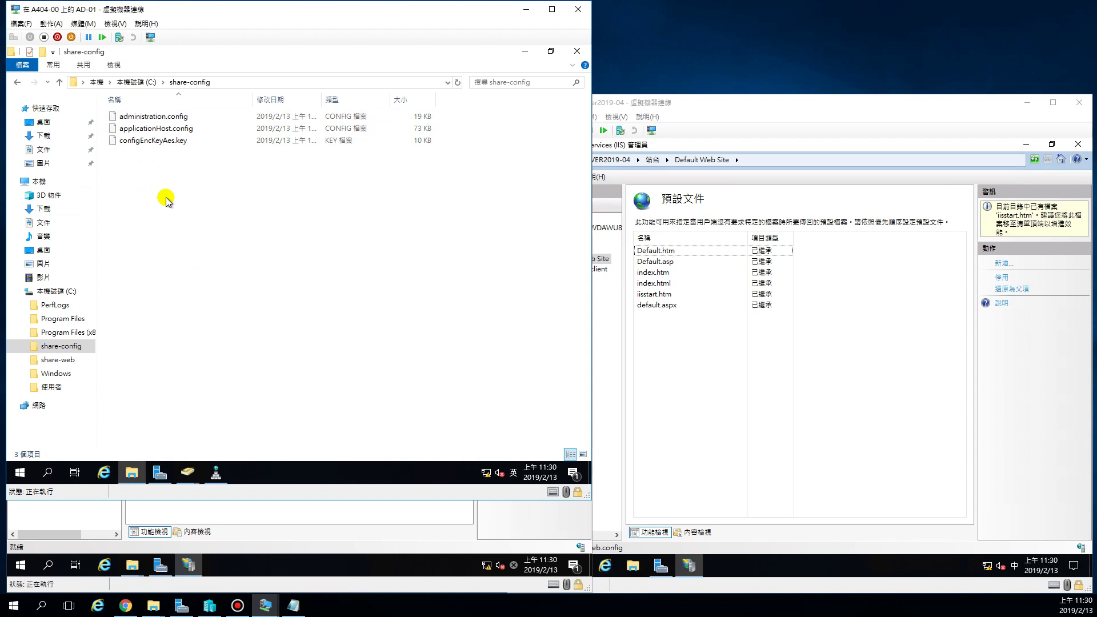
left_click(256, 542)
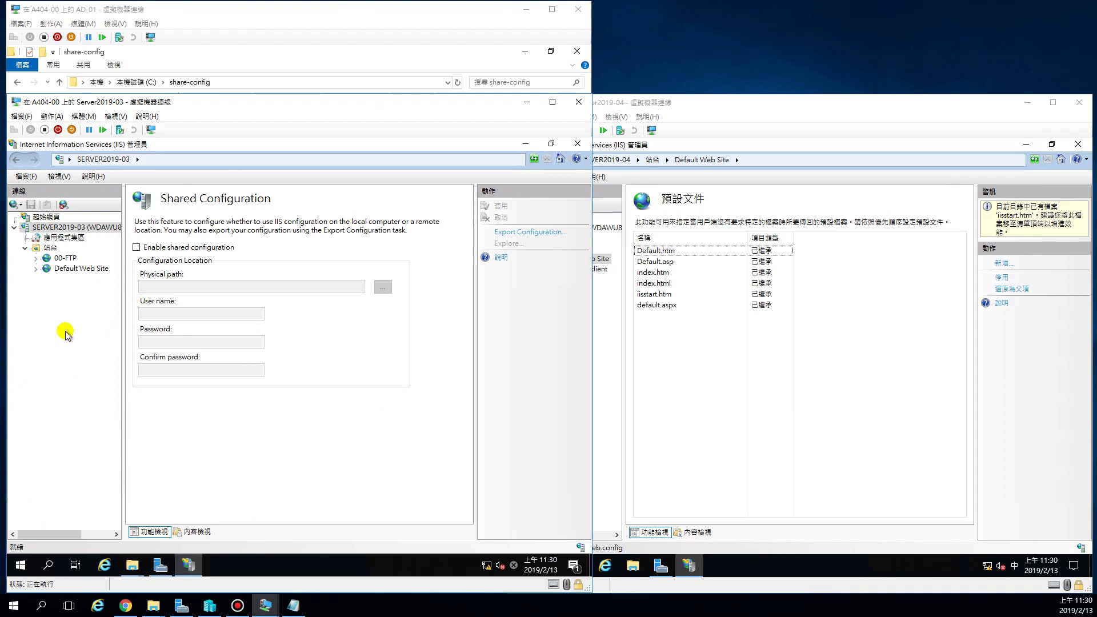
left_click(64, 239)
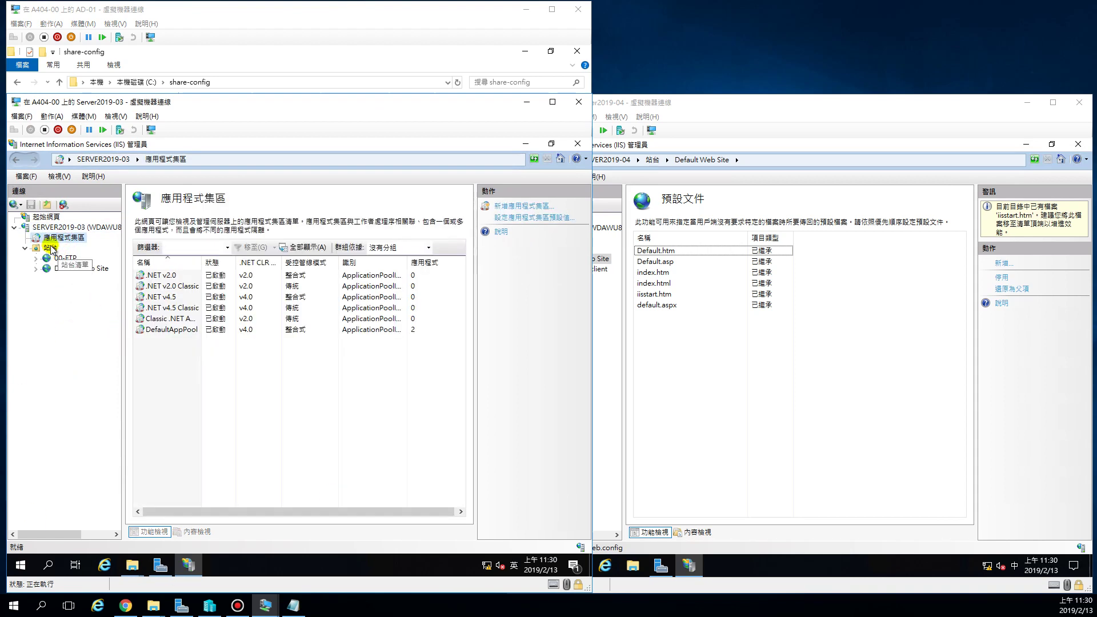
left_click(57, 227)
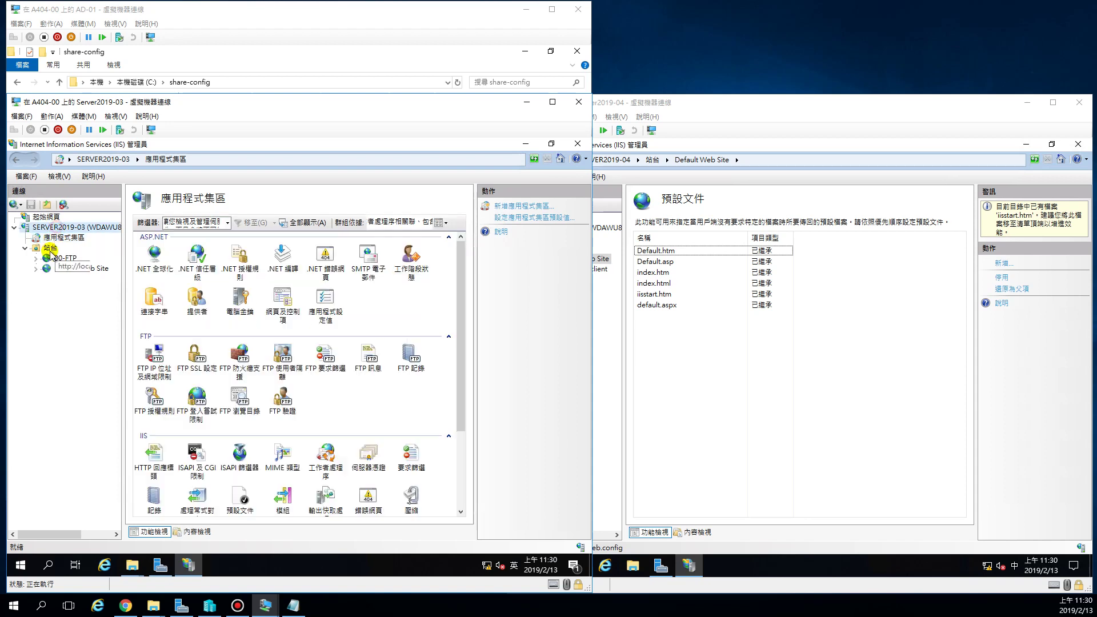
left_click(25, 248)
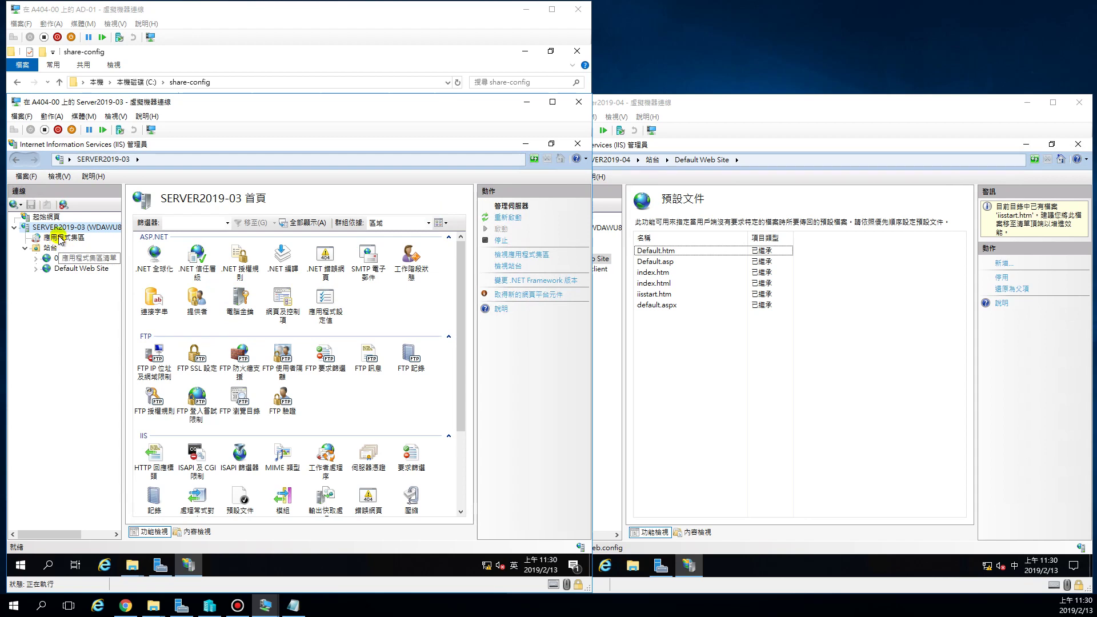
scroll(464, 390, "down", 1)
scroll(464, 390, "down", 3)
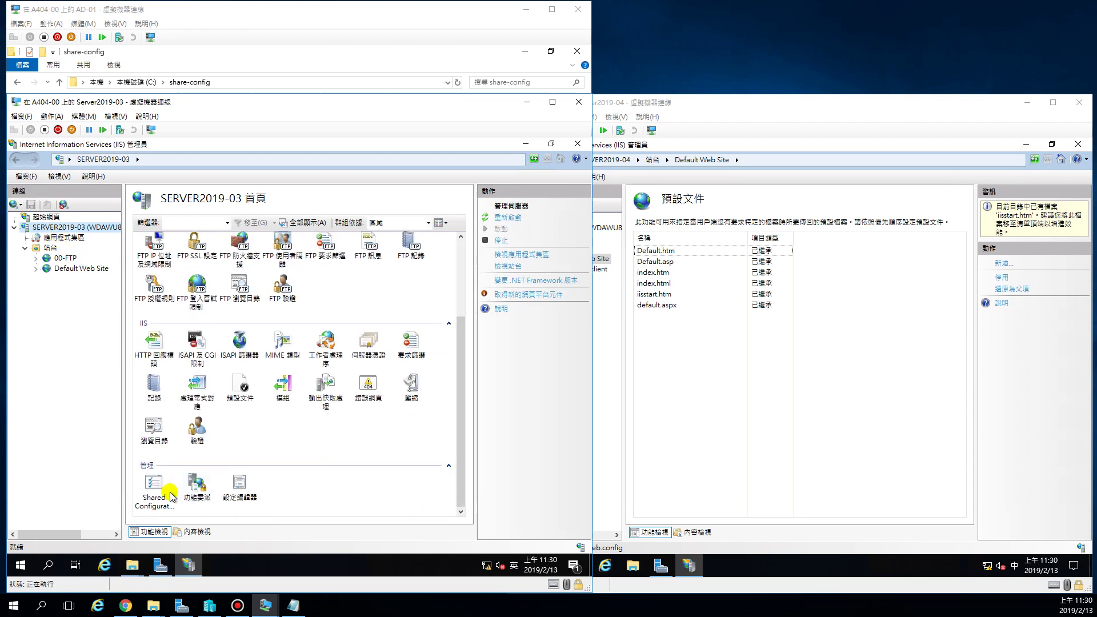
left_click(147, 492)
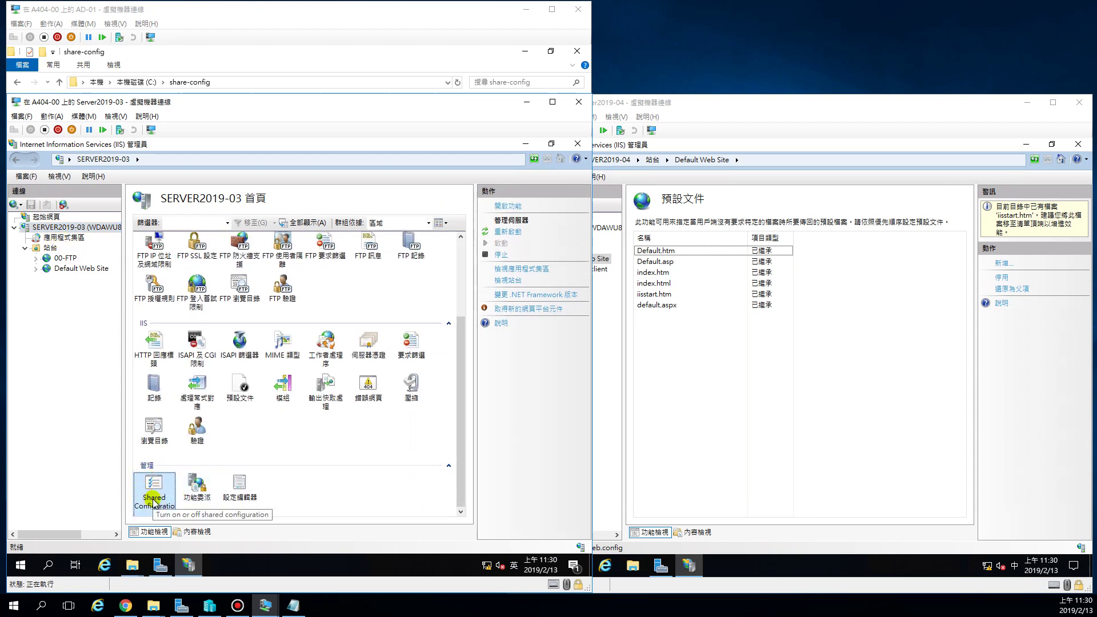
double_click(155, 497)
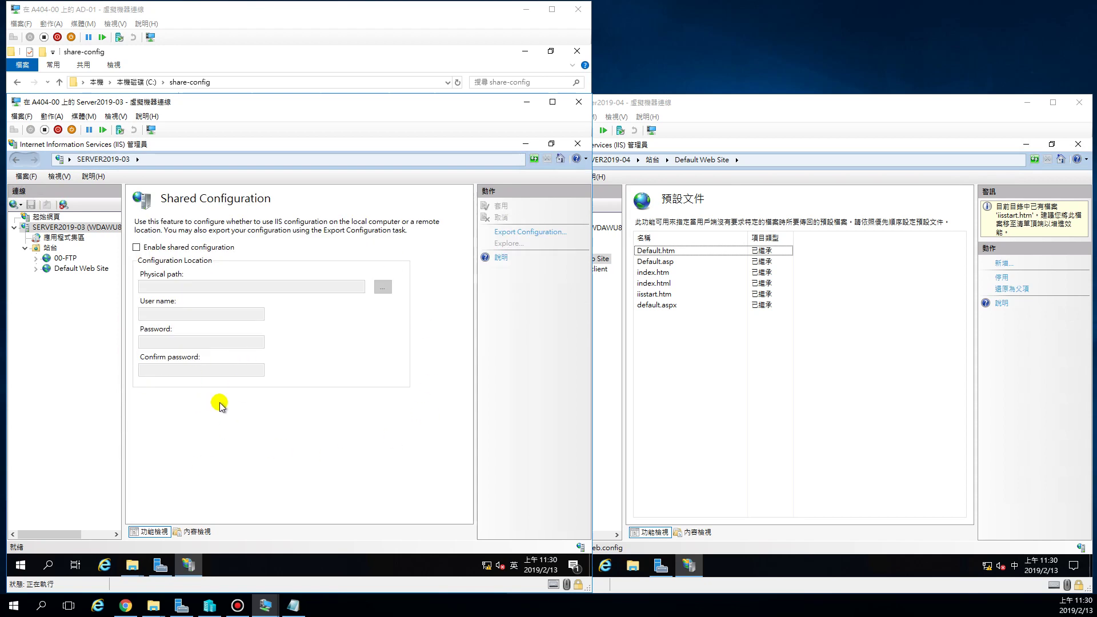
Enable shared configuration with physical path \\192.168.88.10\share-config.
left_click(136, 247)
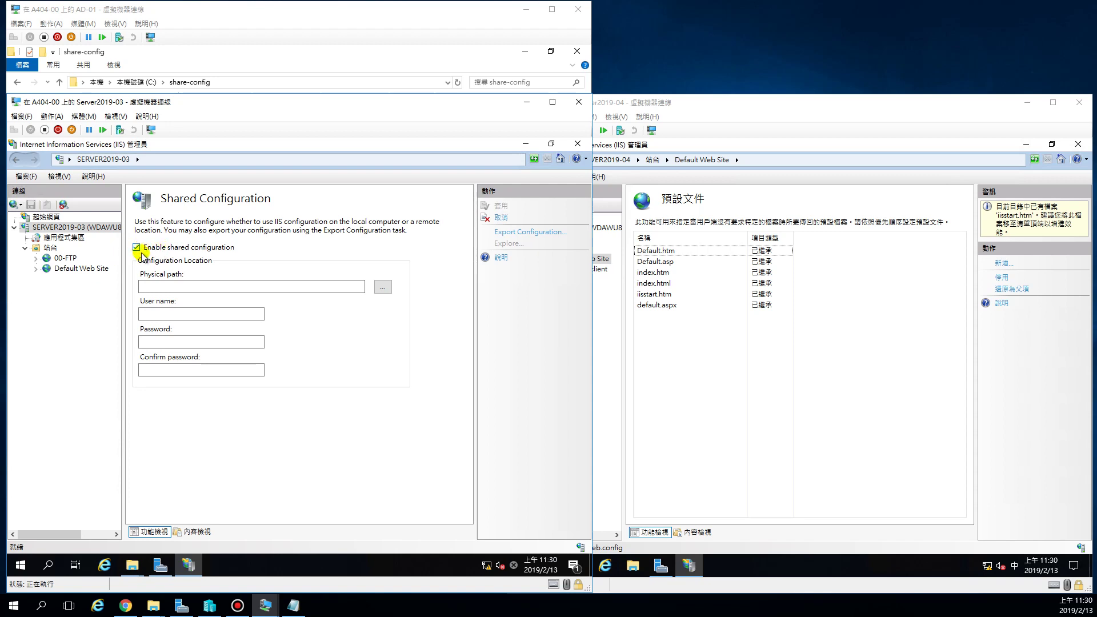
left_click(153, 288)
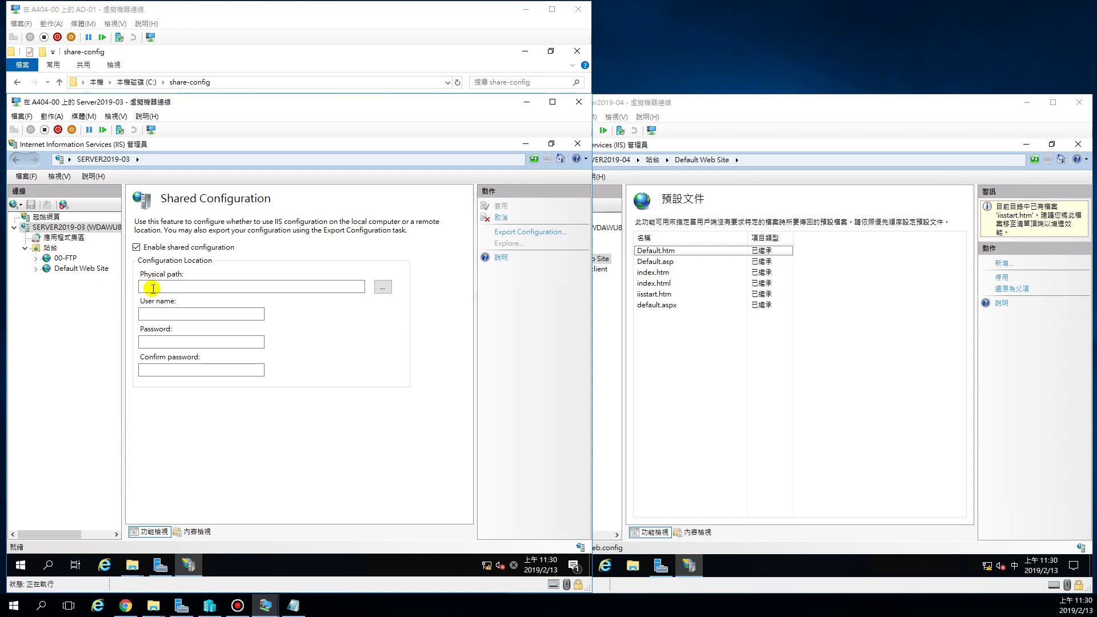
type("\\\\")
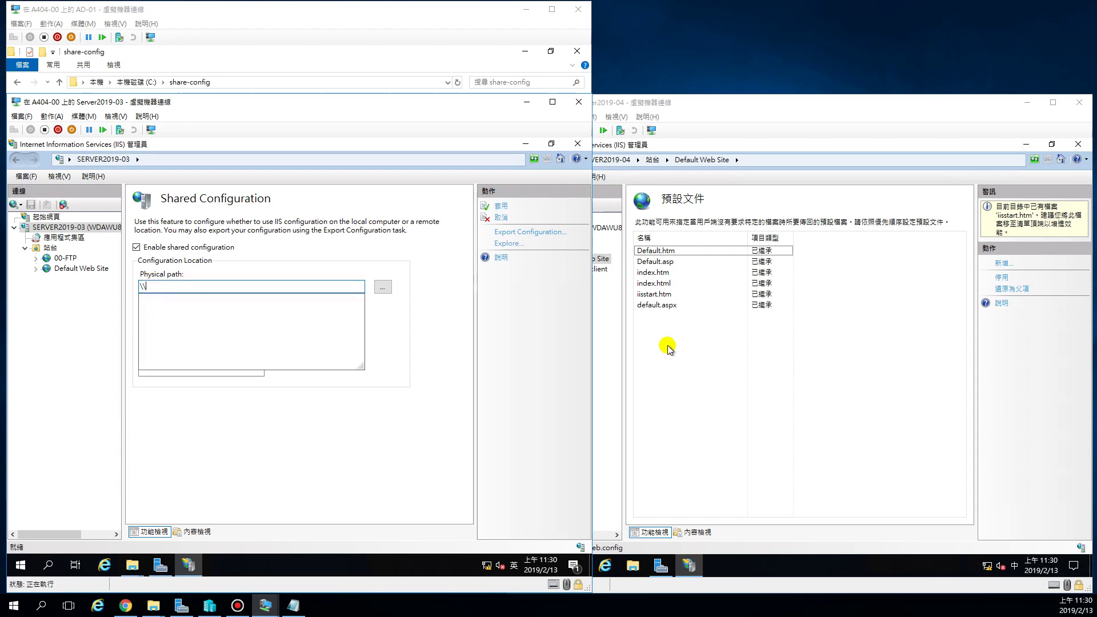
type("192.168.88.10\\")
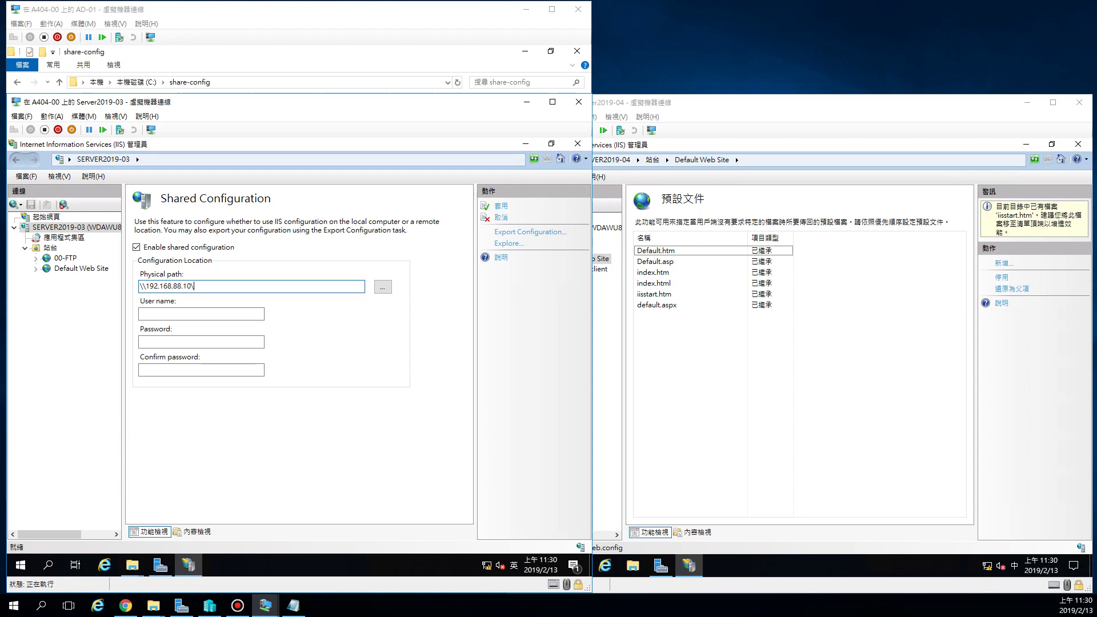
key("Down")
key("Down")
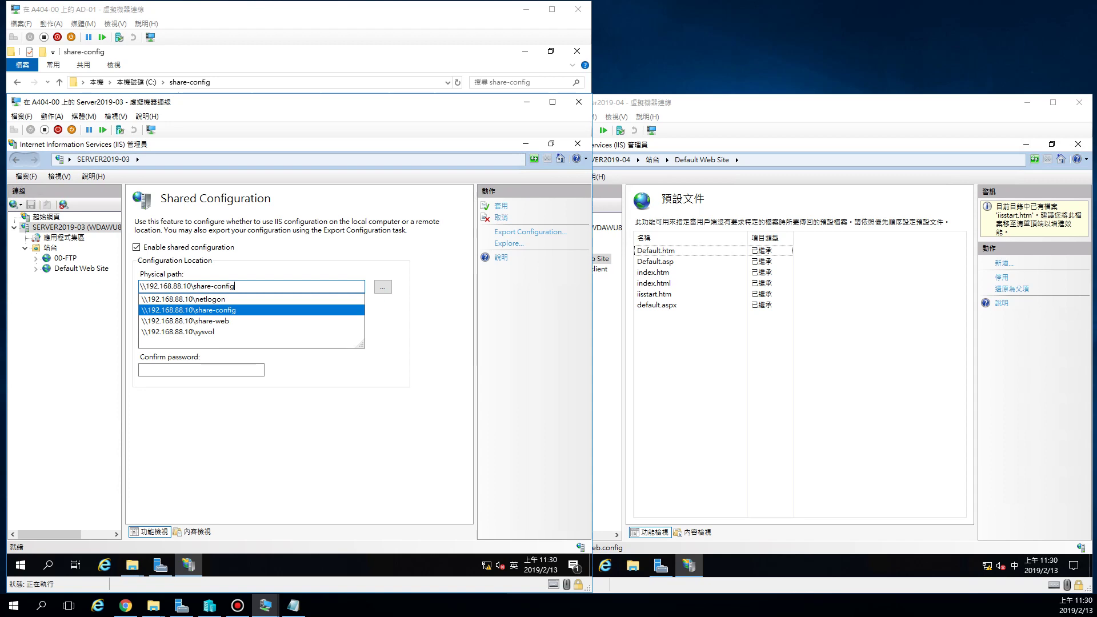
left_click(245, 311)
left_click(257, 287)
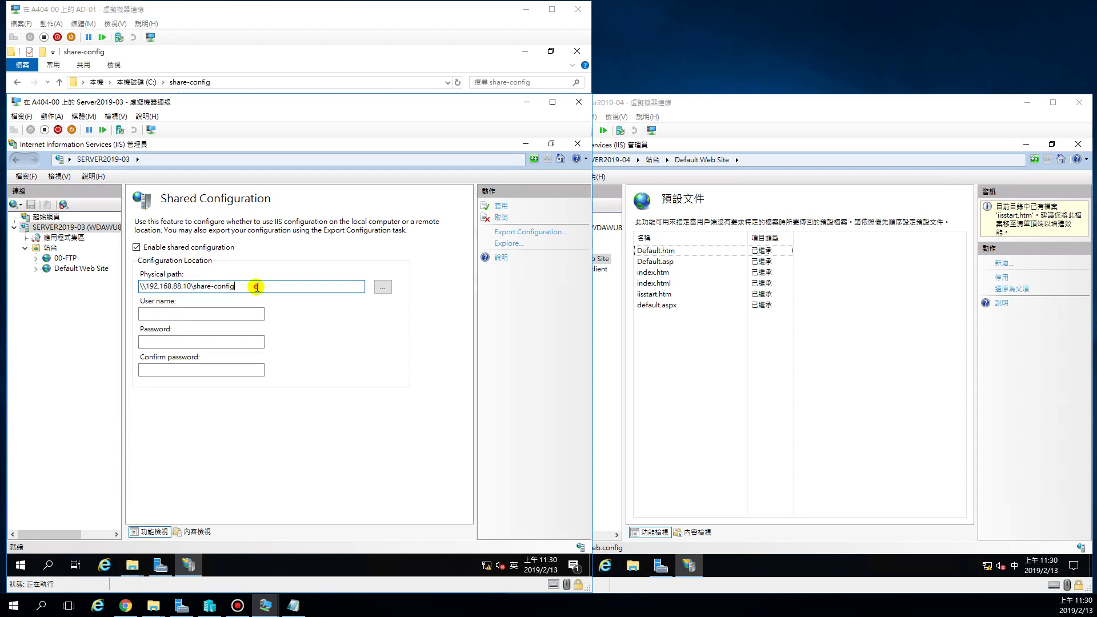
Fill in the share account's user name, password and confirmation, then bring AD-01 forward.
left_click(170, 315)
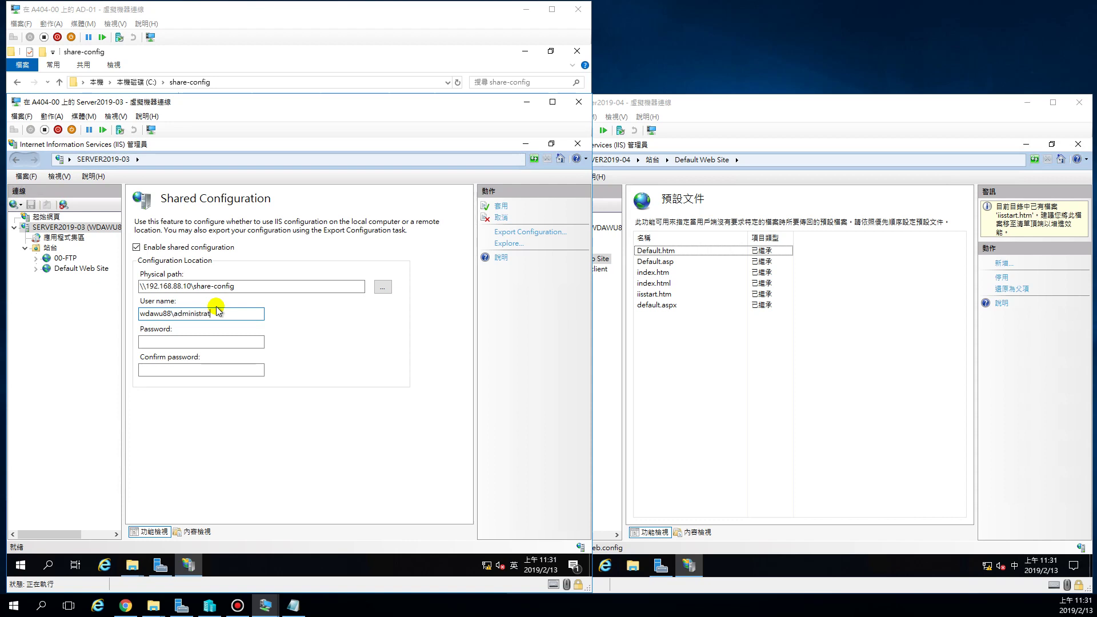
key("Tab")
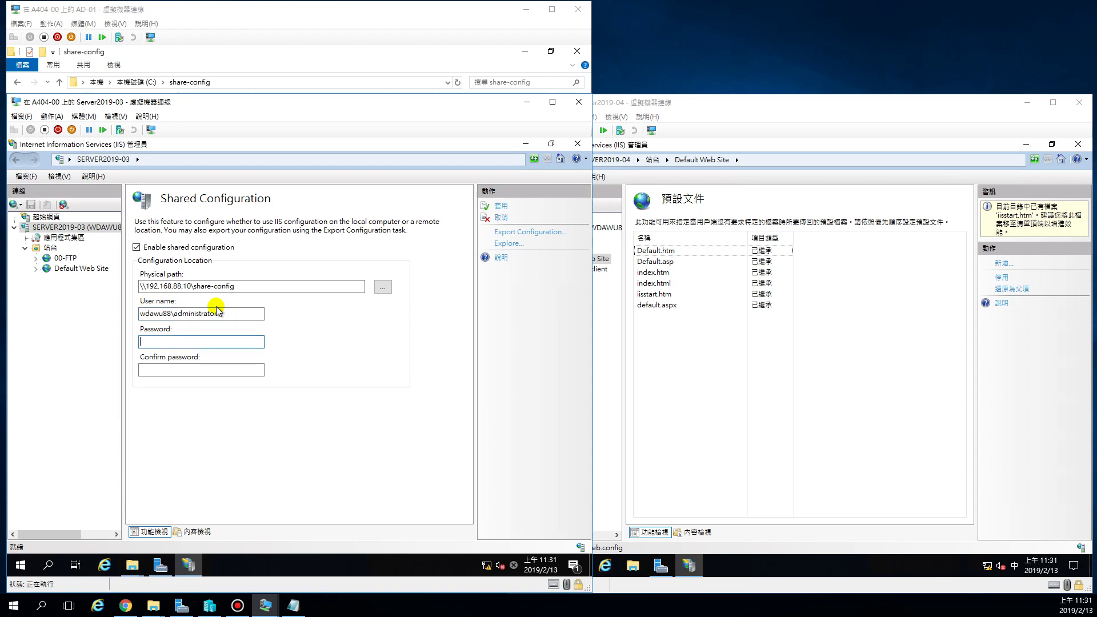
type("1234")
key("Tab")
type("12345678")
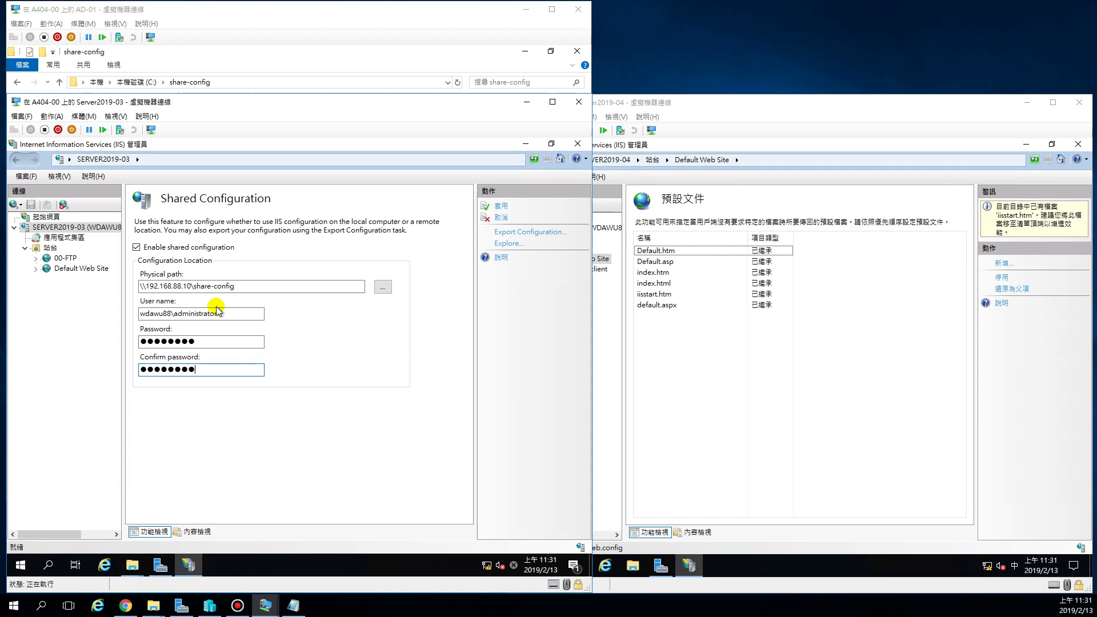
left_click(188, 12)
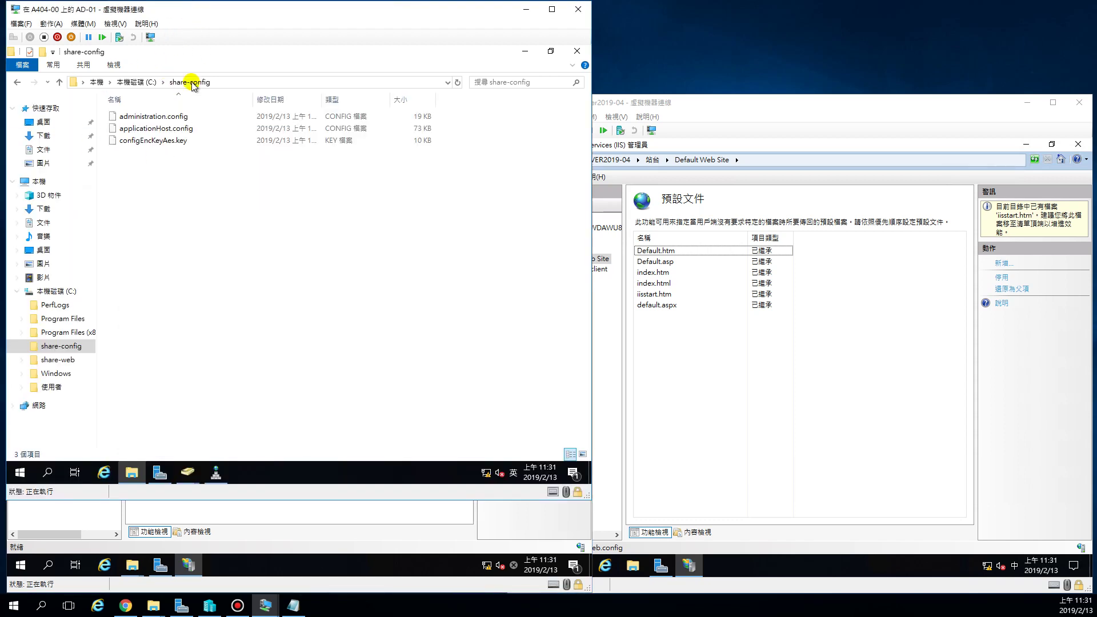
Reopen share-config from C: to see the three exported files, then return to SERVER2019-03.
left_click(140, 82)
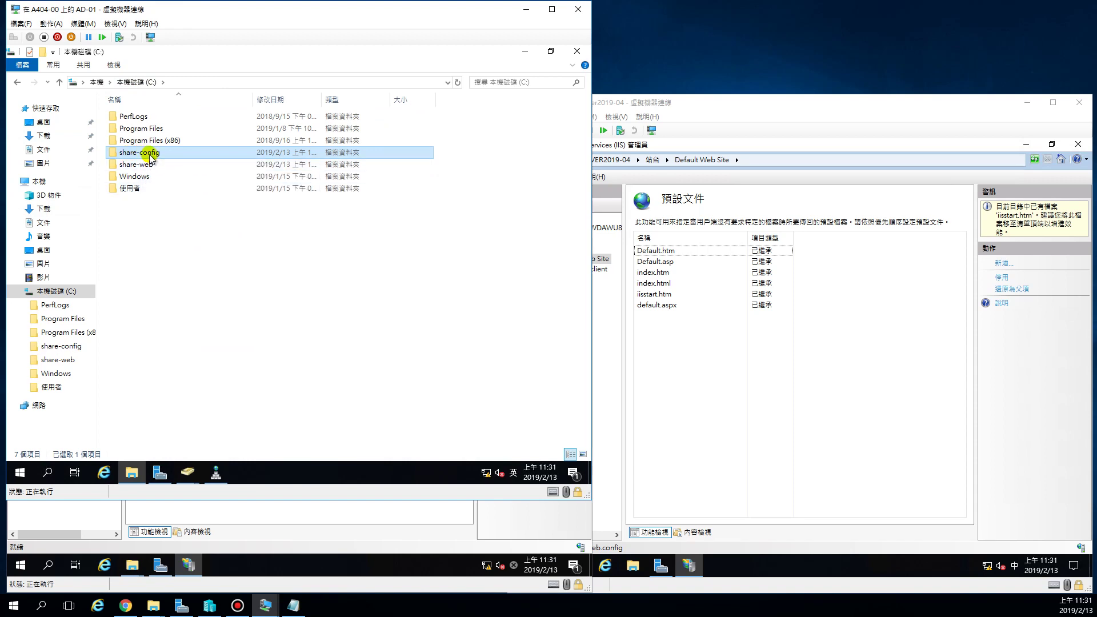
double_click(147, 152)
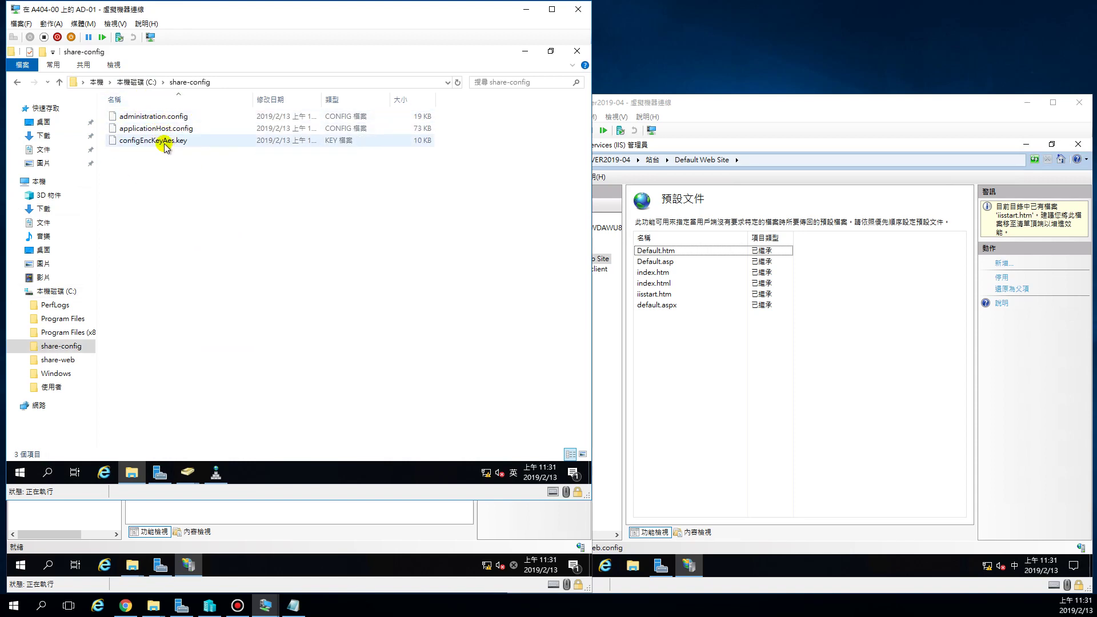
left_click(297, 559)
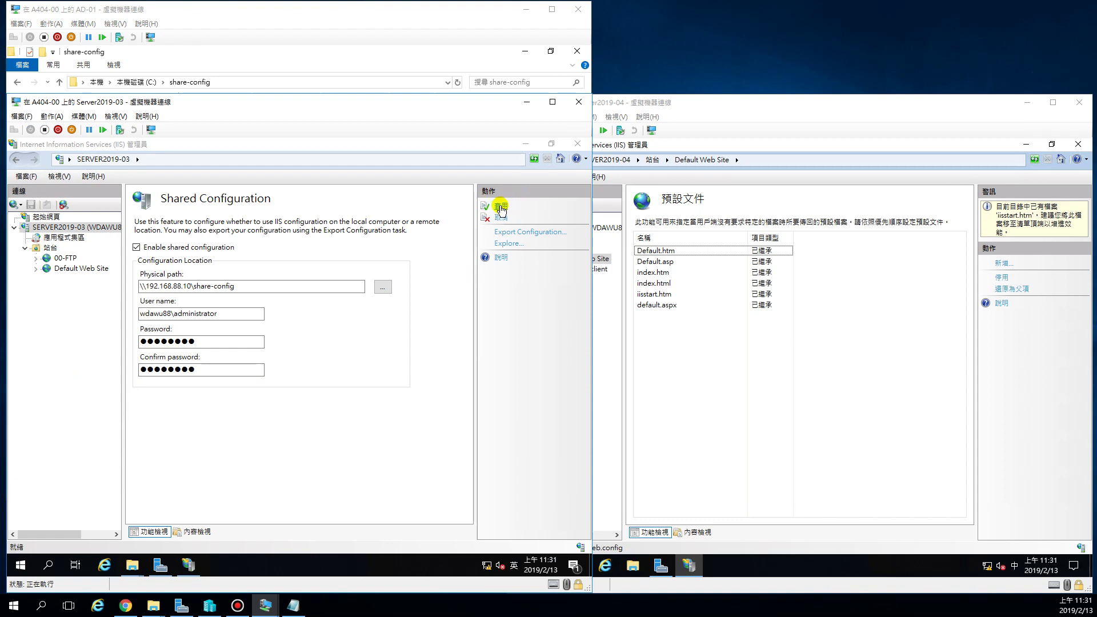
Apply SERVER2019-03's shared configuration with the encryption key password and acknowledge both notices.
left_click(499, 207)
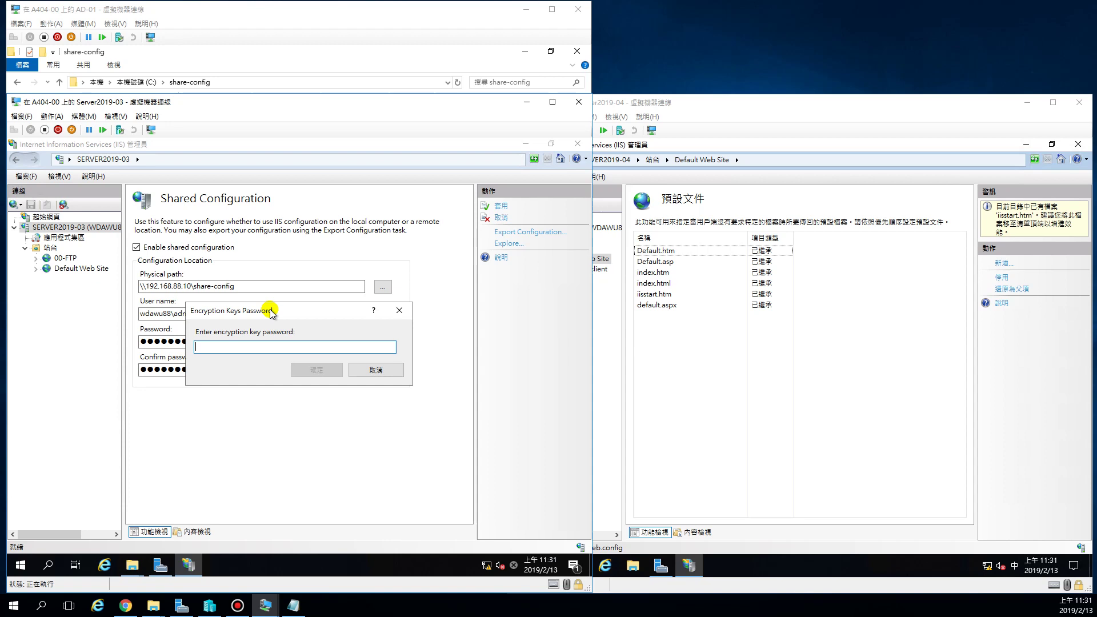
type("P")
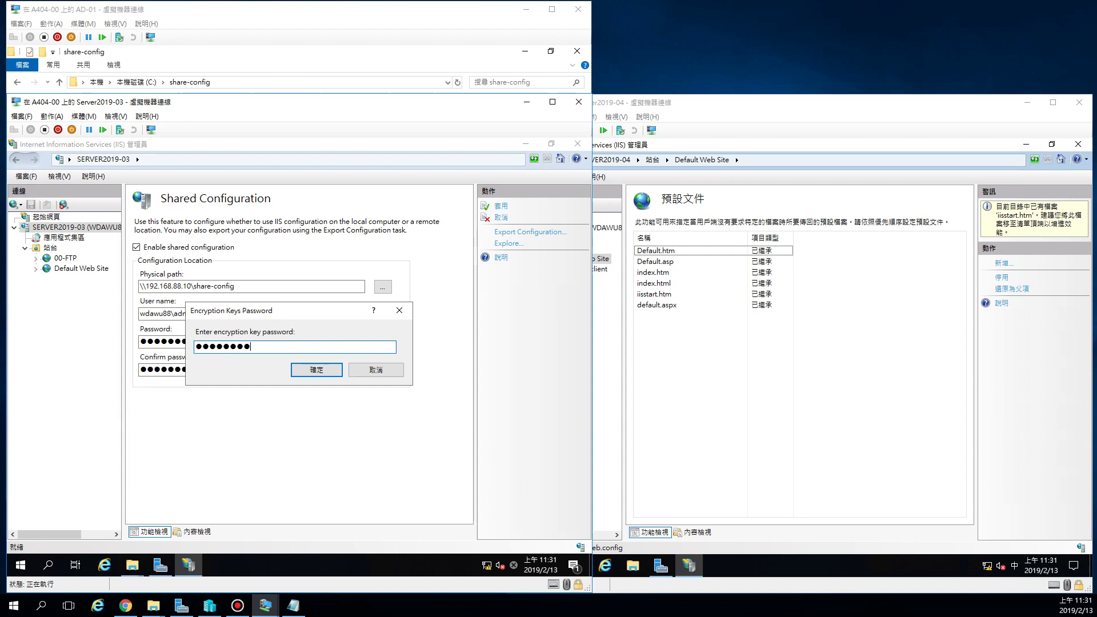
left_click(312, 370)
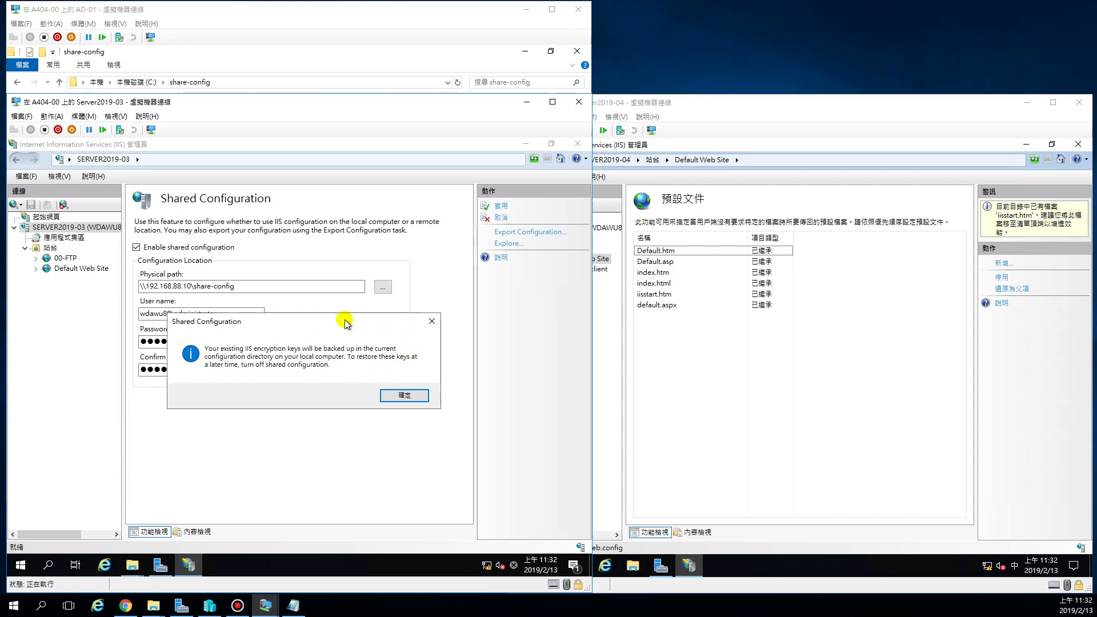
left_click(408, 397)
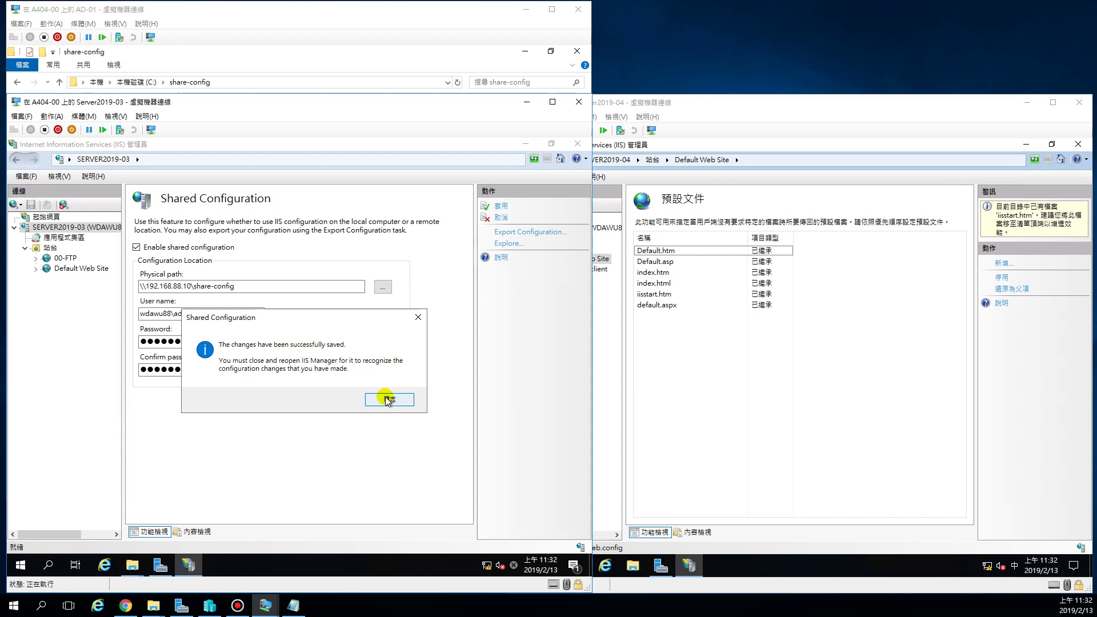
left_click(385, 399)
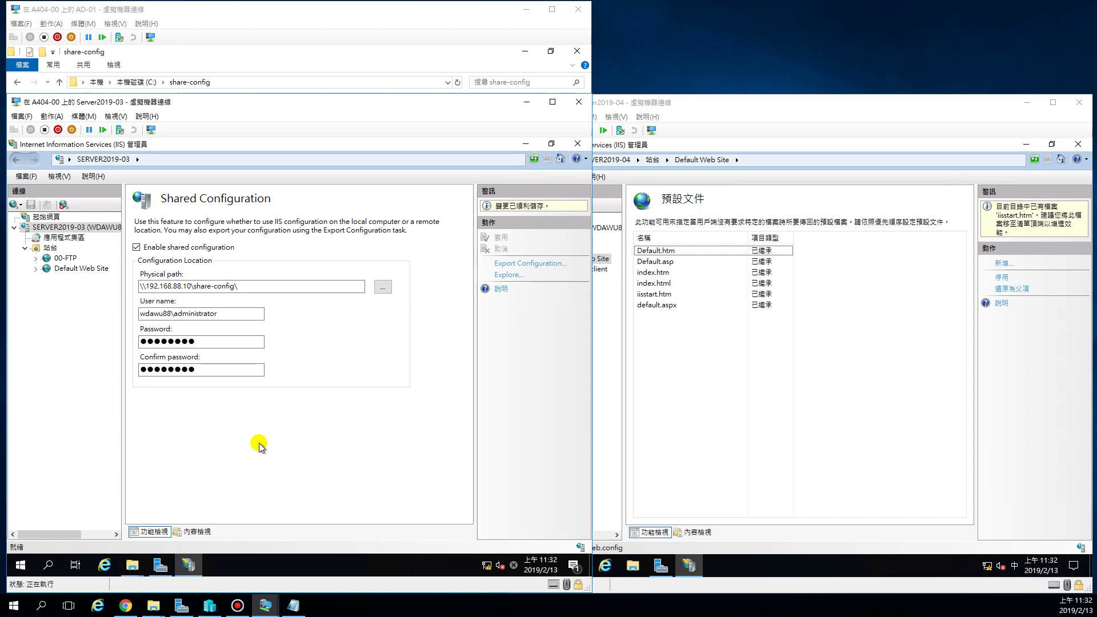
Check that AD-01's share-config folder still holds its three files, then return to SERVER2019-03's IIS Manager.
left_click(155, 368)
left_click(311, 24)
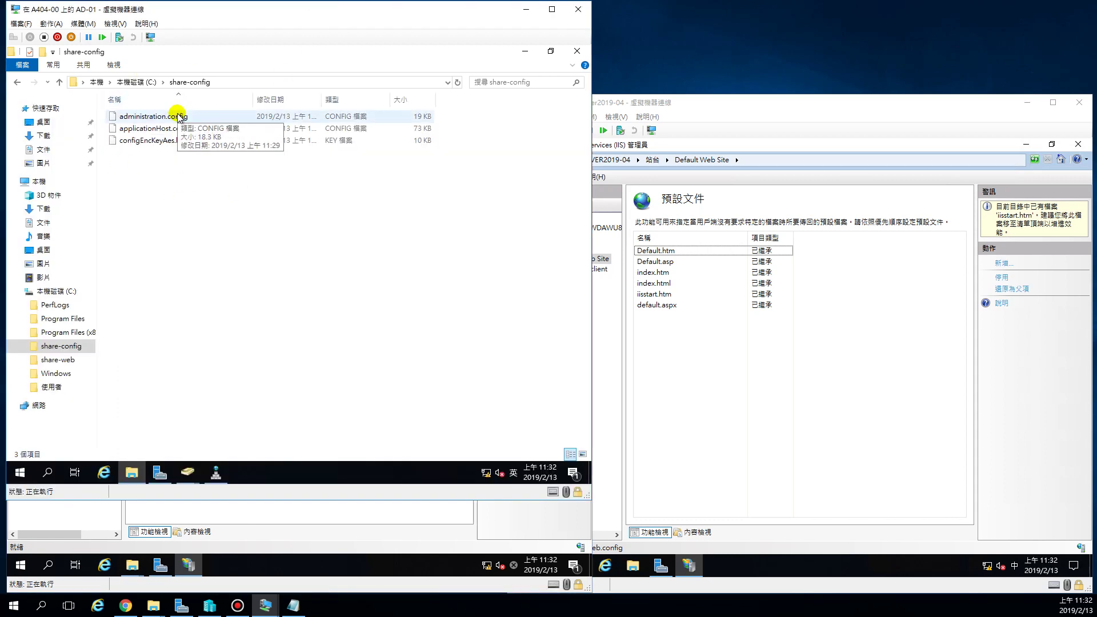
left_click(268, 534)
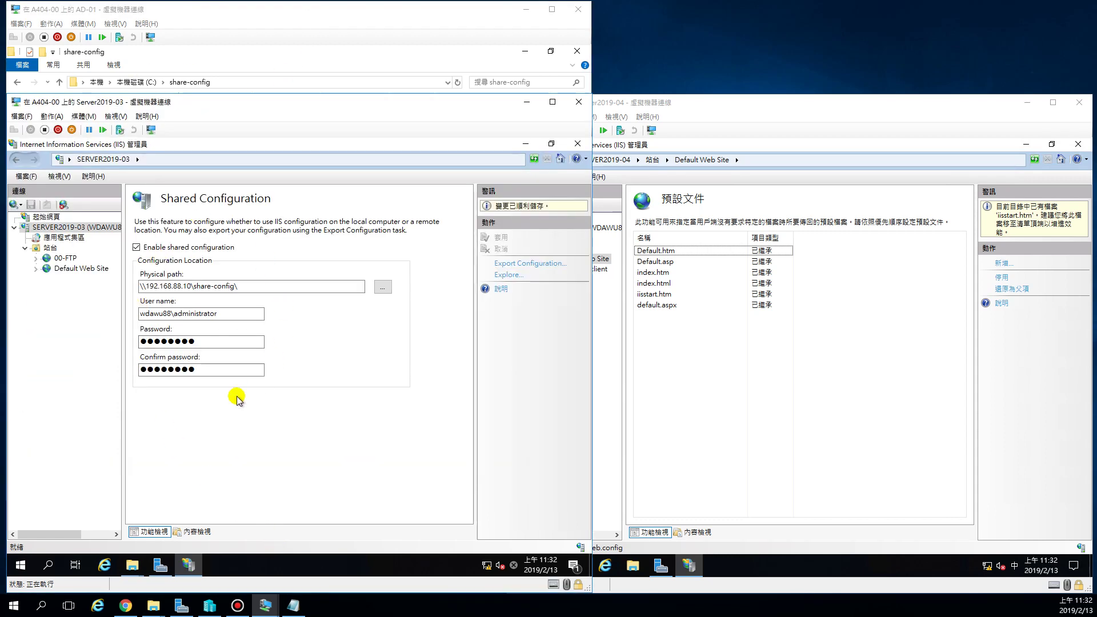
left_click(338, 20)
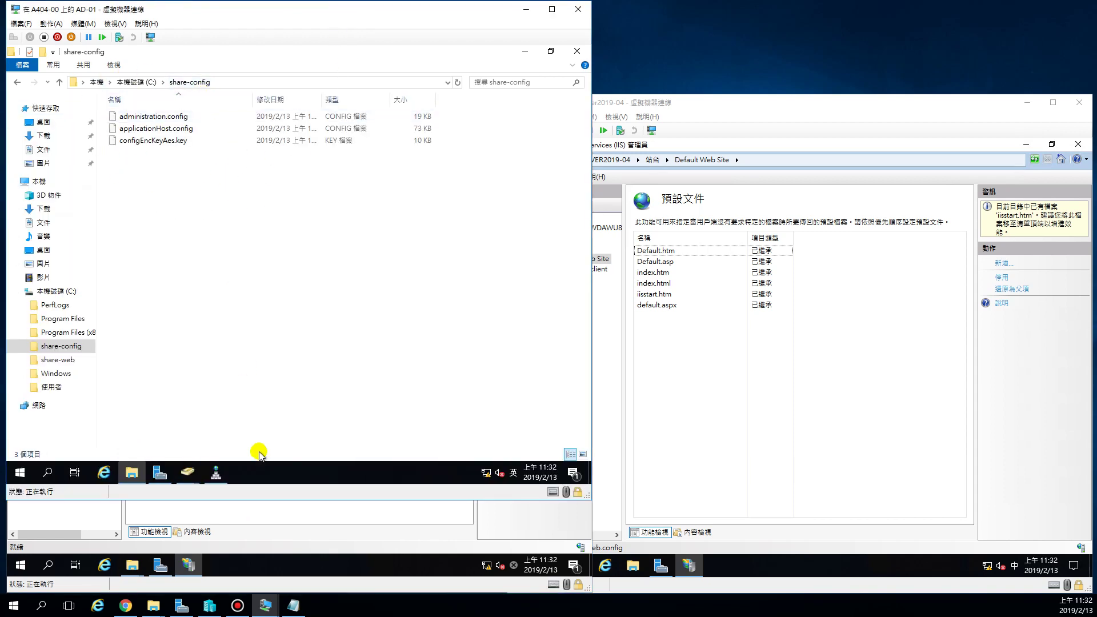
left_click(297, 543)
View SERVER2019-03's Default Web Site home page and compare it with SERVER2019-04's site tree.
left_click(81, 269)
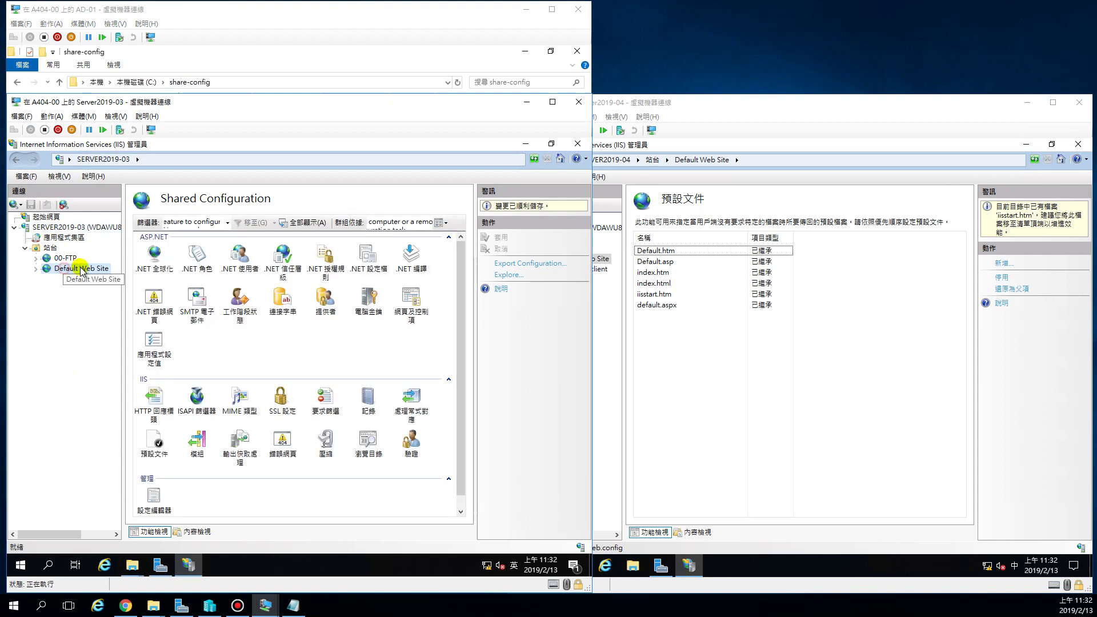
left_click(64, 259)
left_click(76, 269)
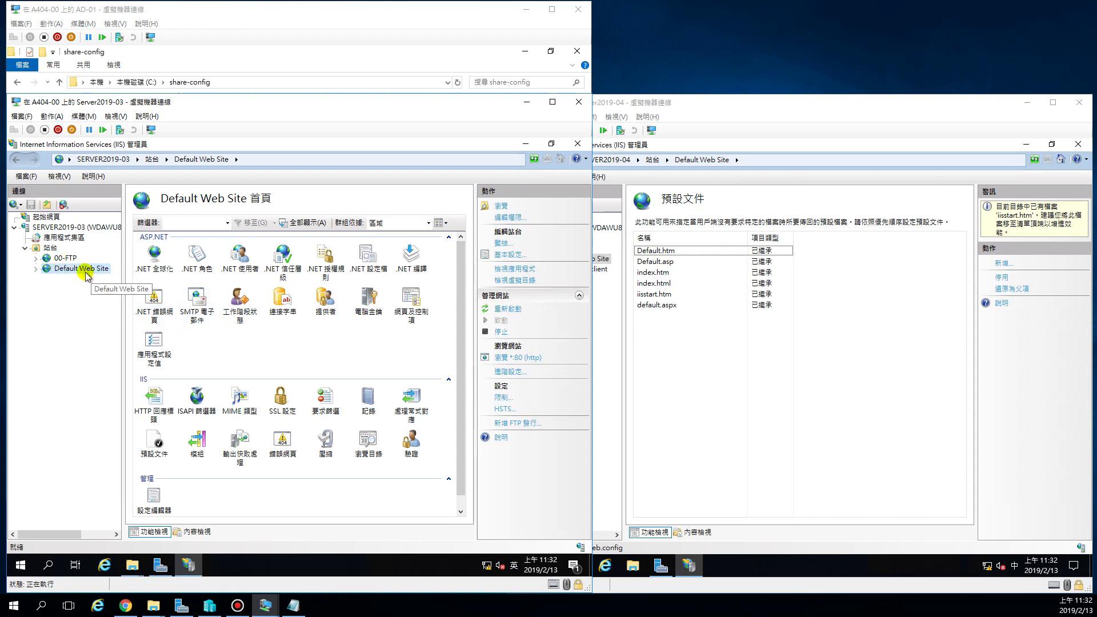
left_click(788, 386)
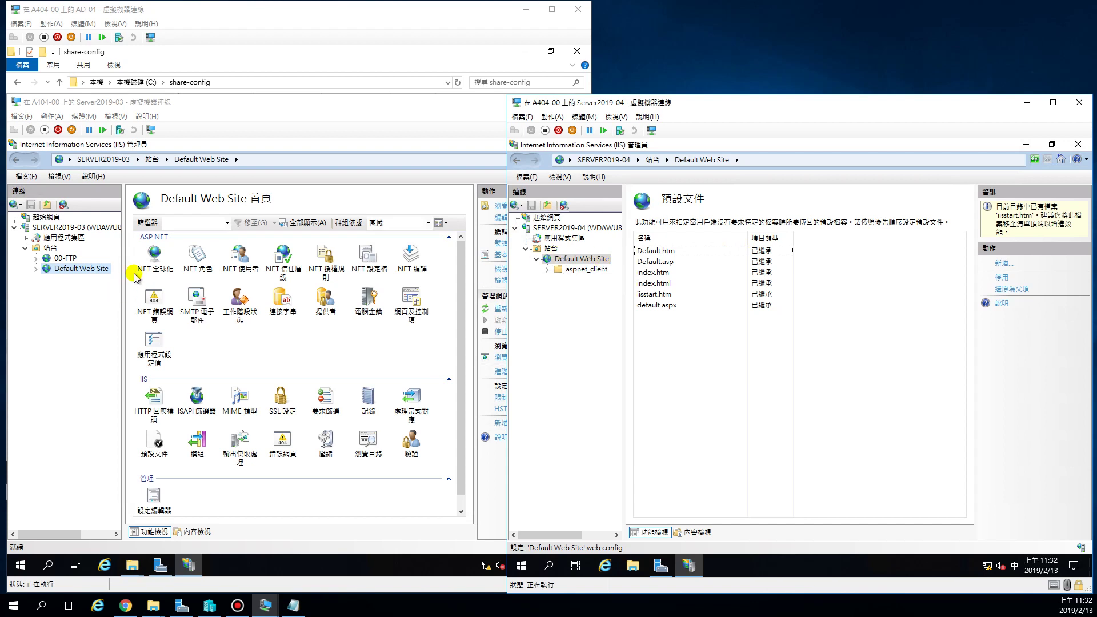
right_click(69, 272)
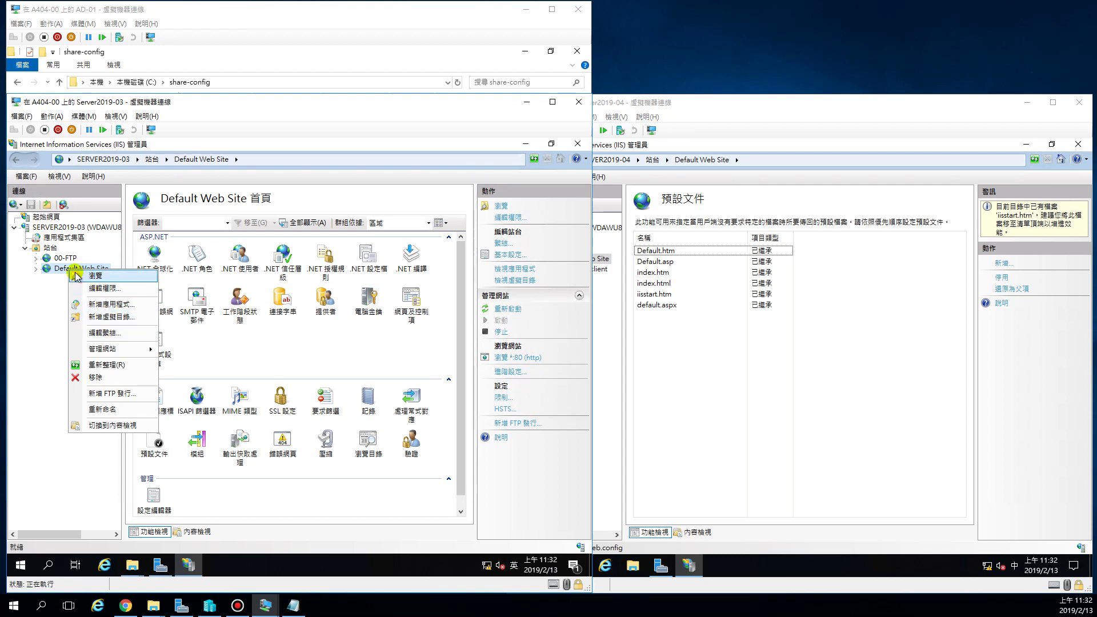
Rename Default Web Site to 'Web Site' by deleting 'Default ' from its name.
left_click(75, 276)
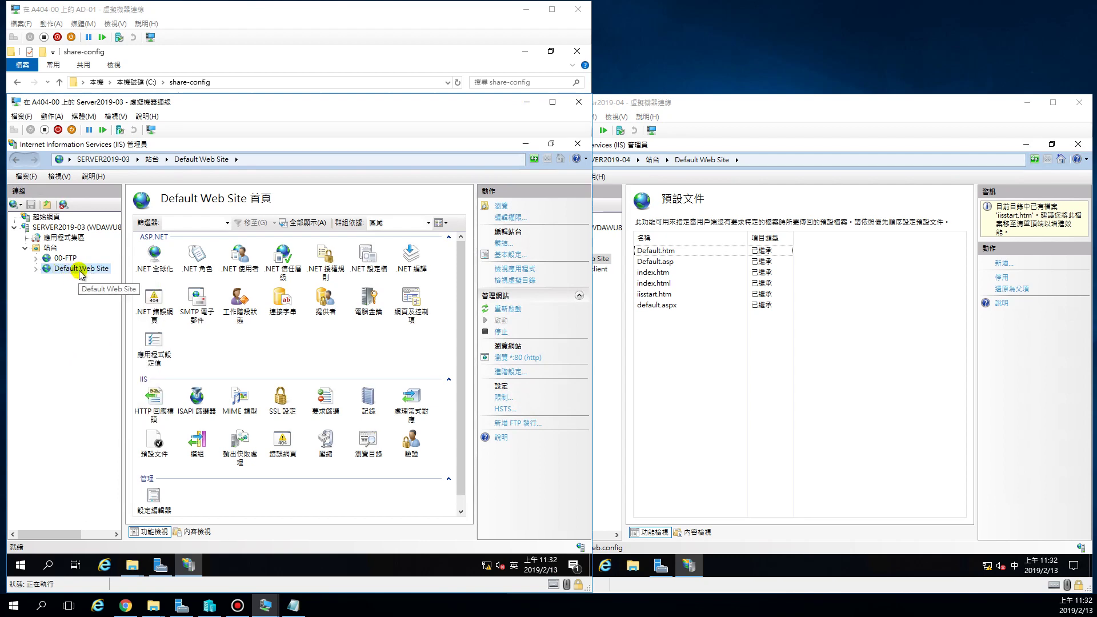
right_click(77, 275)
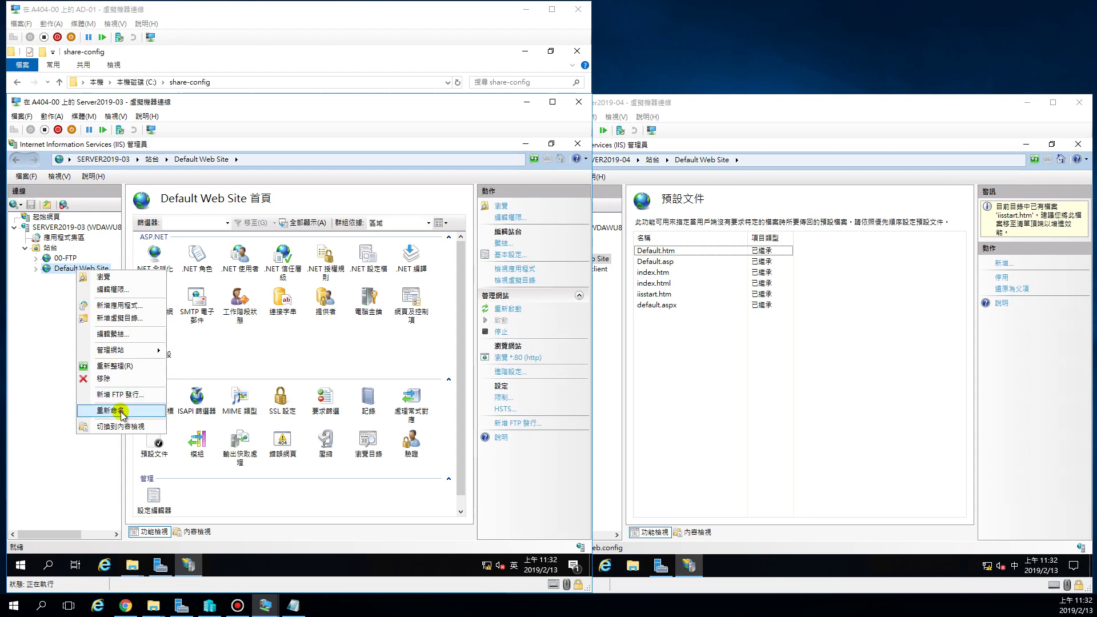
left_click(129, 410)
left_click(78, 269)
key("shift+Home")
key("Delete")
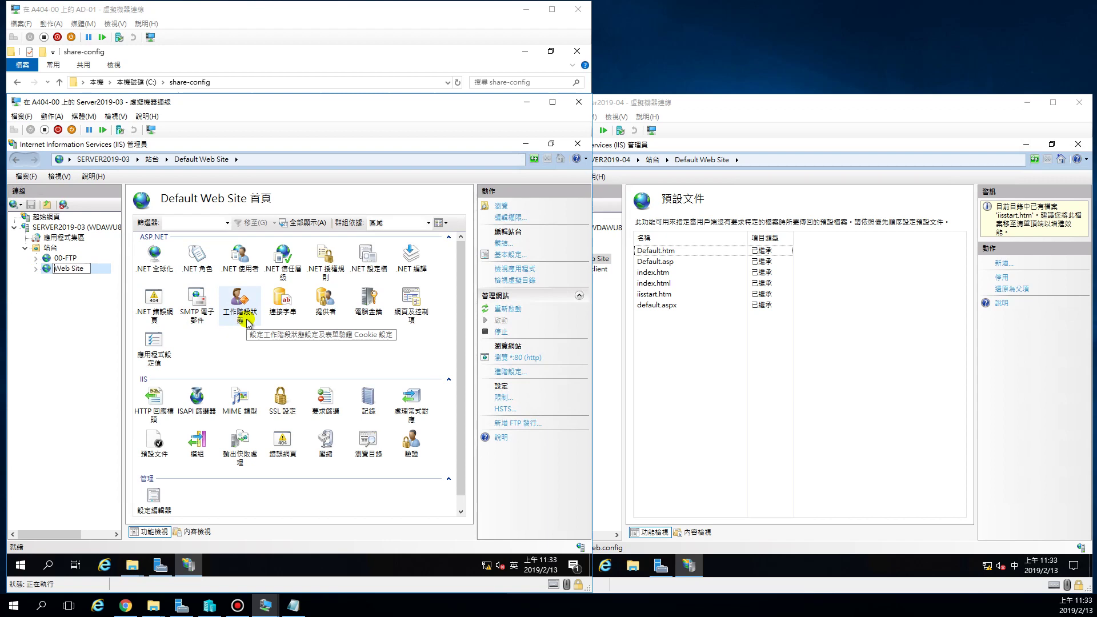
left_click(80, 313)
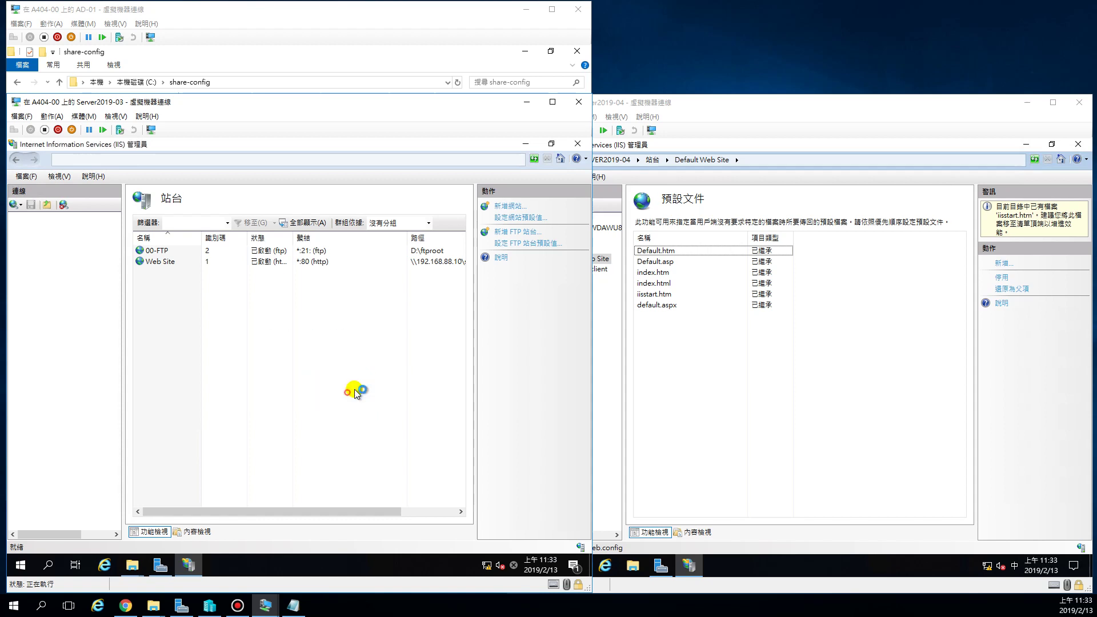
Dismiss the error, close IIS Manager, and relaunch it maximized from Server Manager's Tools menu.
left_click(353, 393)
left_click(578, 144)
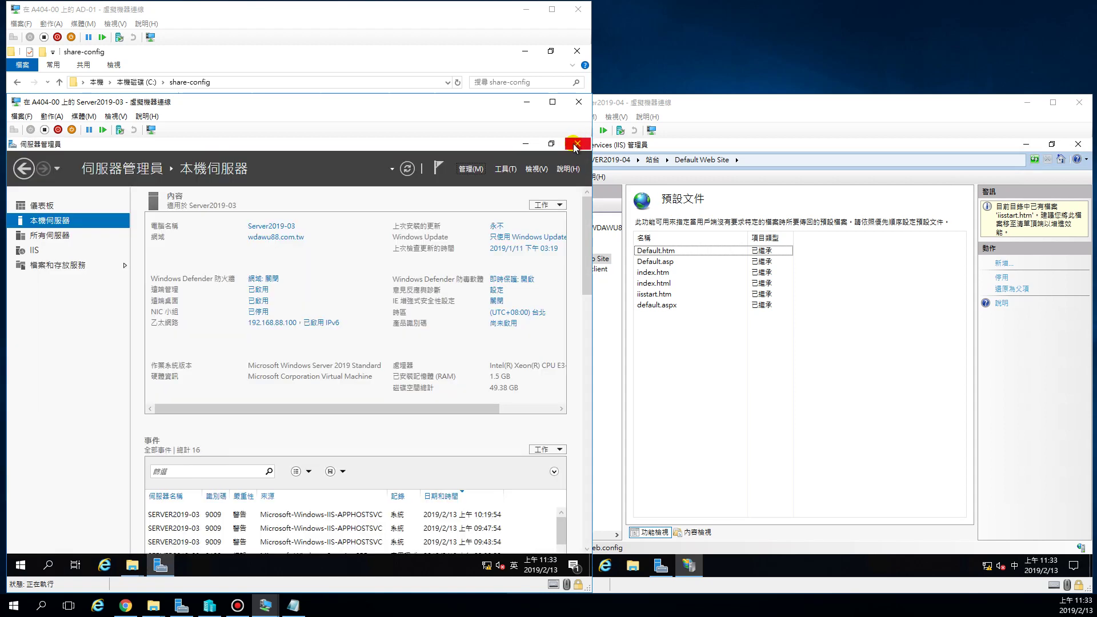
left_click(505, 169)
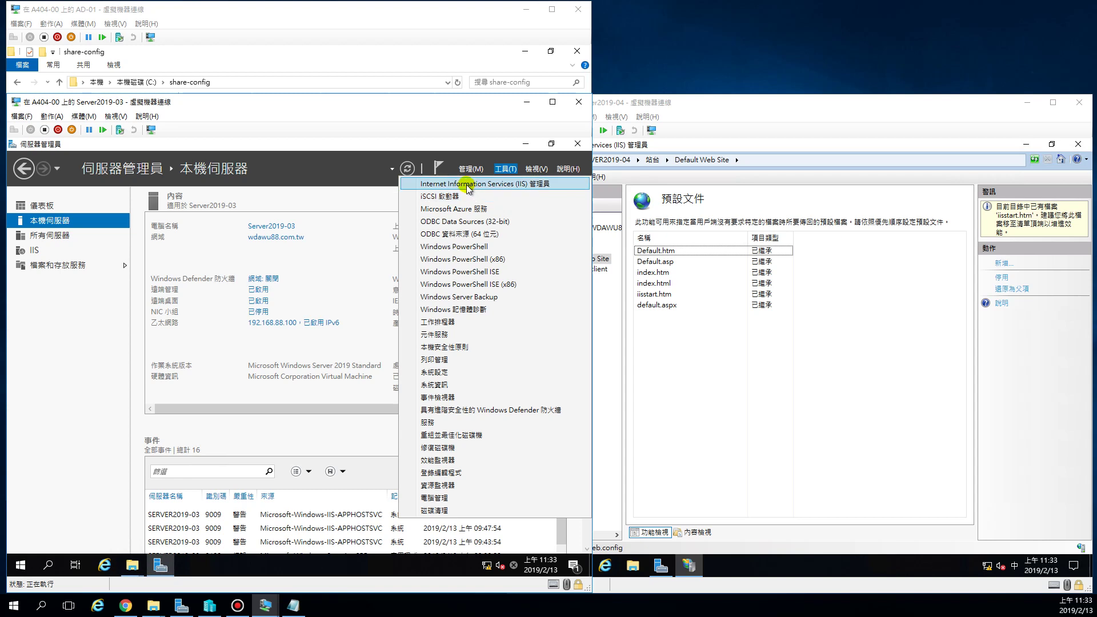
left_click(467, 186)
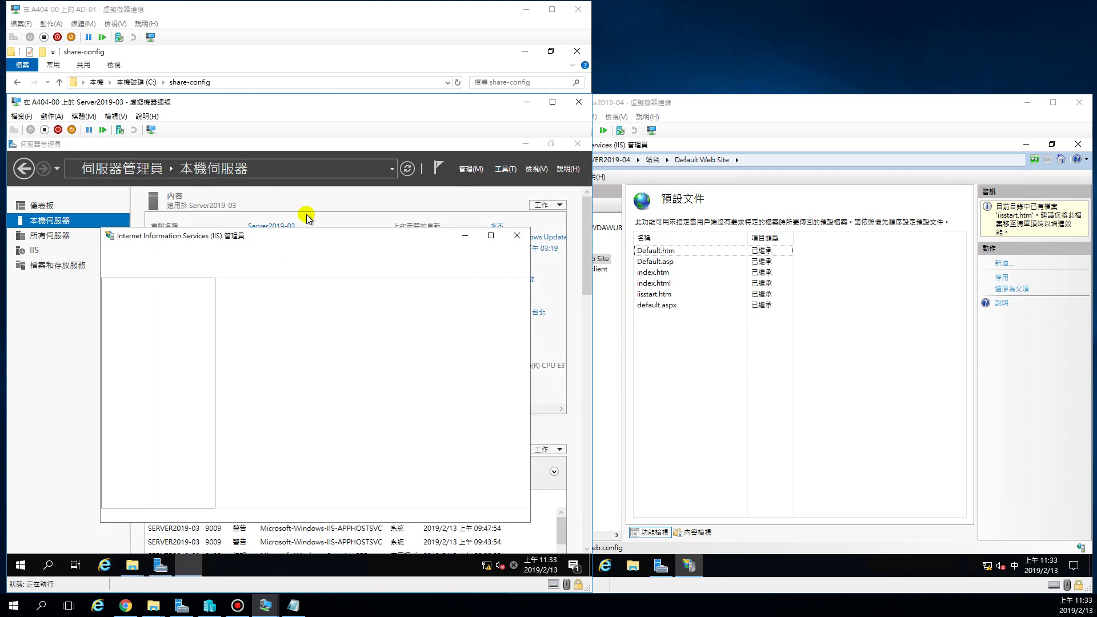
double_click(275, 240)
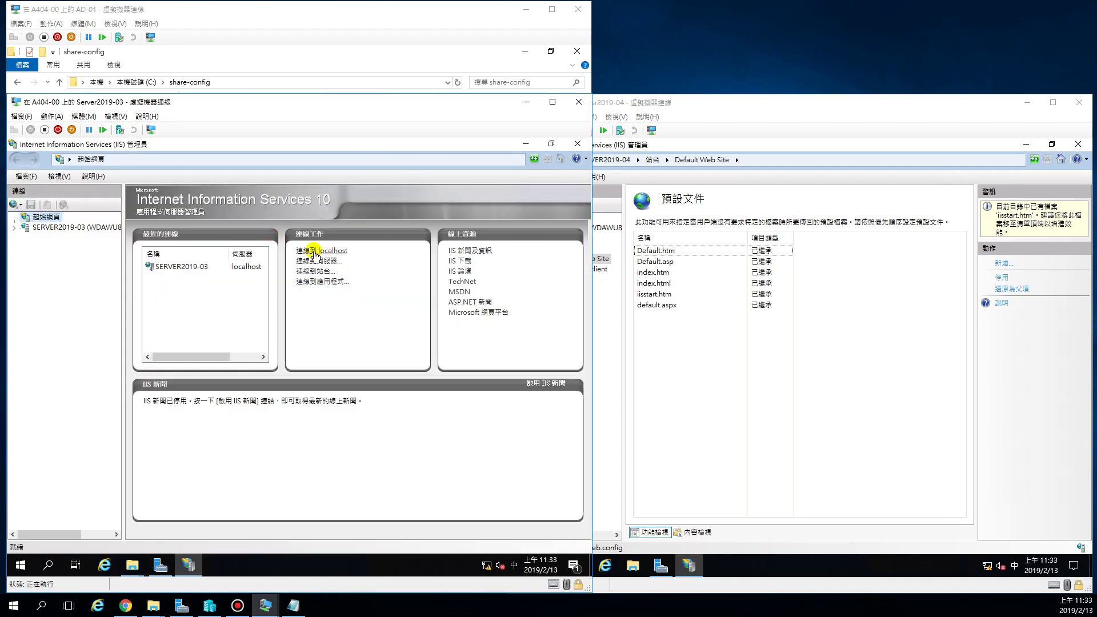
left_click(13, 229)
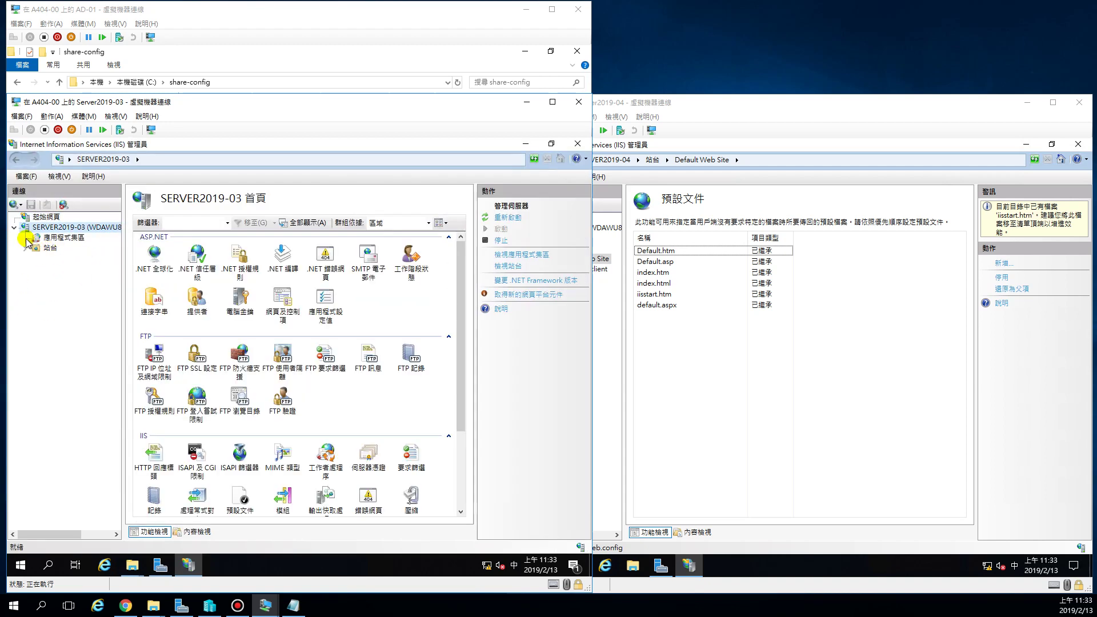
Rename the site to 'Web Site' and dismiss the site-does-not-exist error, leaving it as Web Site-1.
left_click(25, 248)
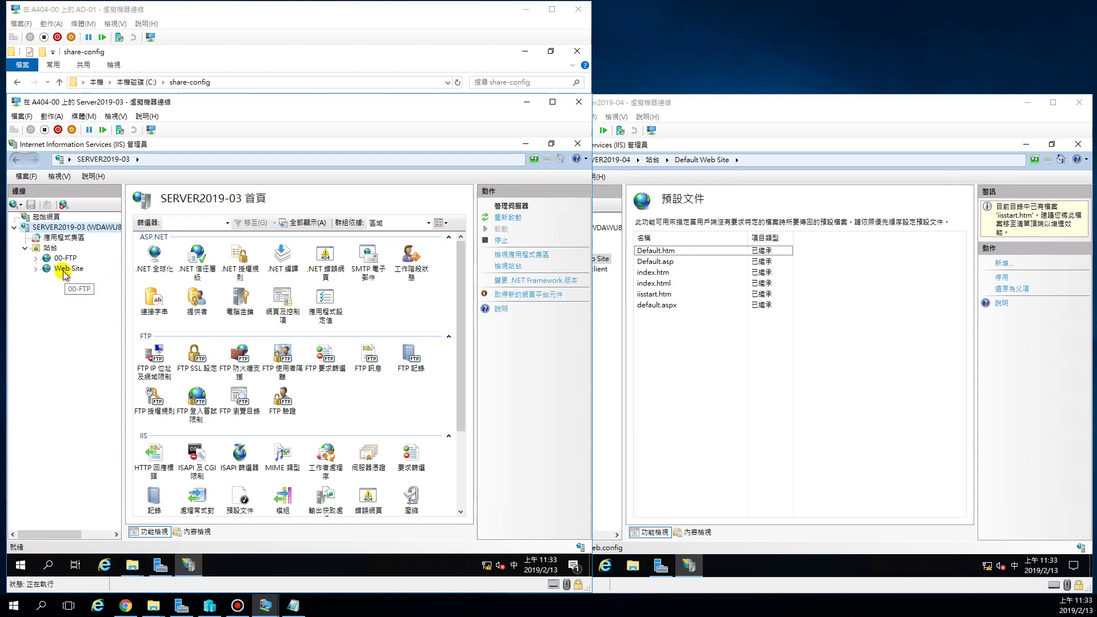
double_click(65, 269)
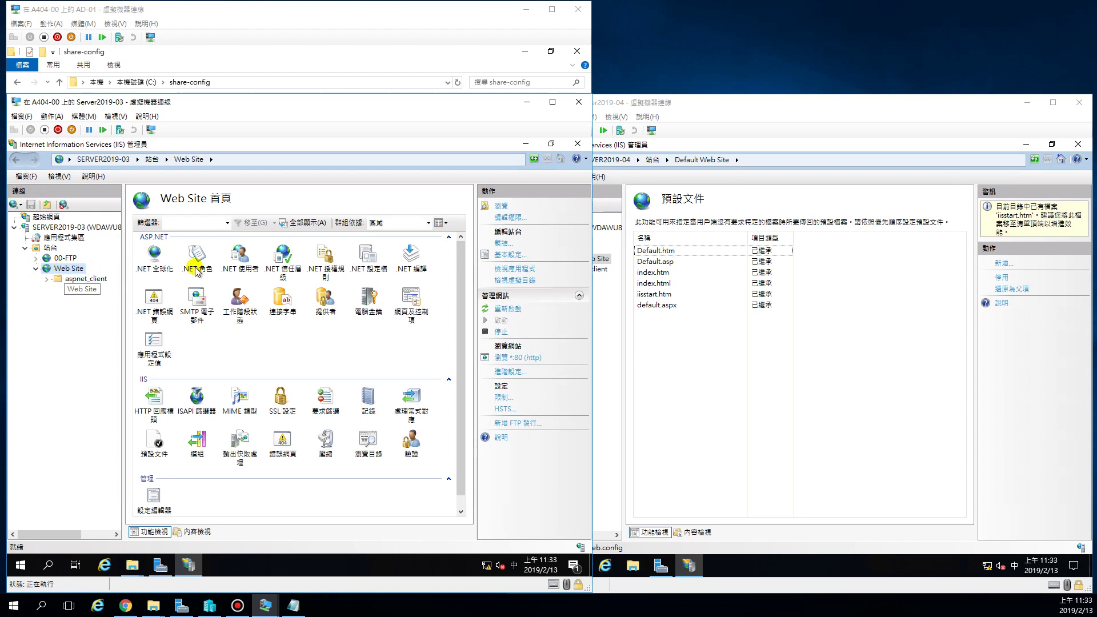
right_click(59, 269)
left_click(91, 409)
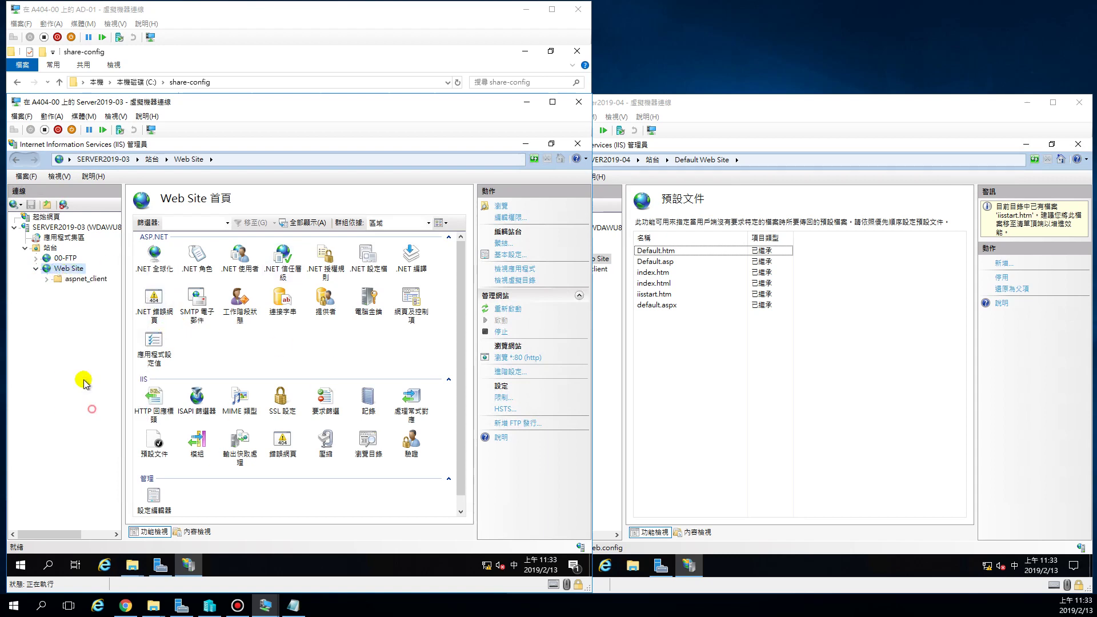
left_click(85, 268)
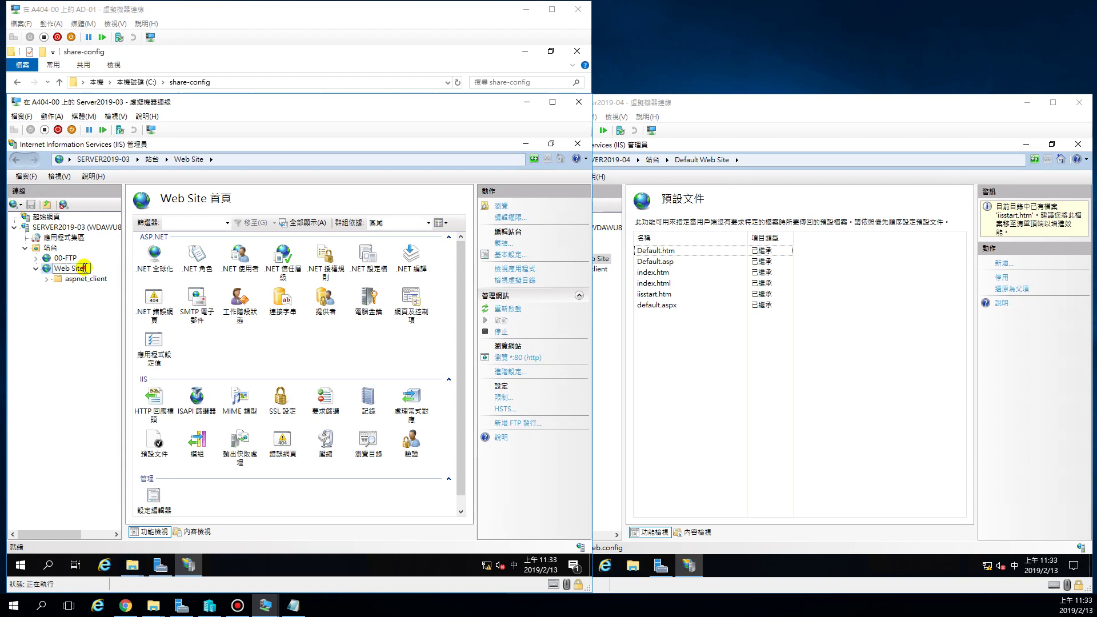
left_click(153, 285)
double_click(153, 286)
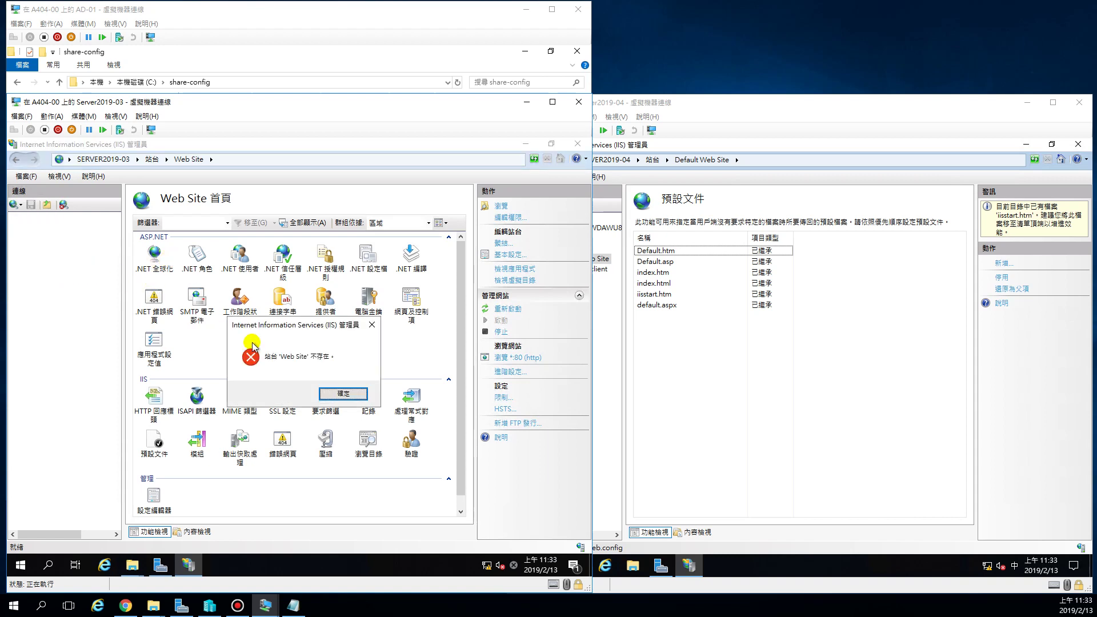
left_click(346, 394)
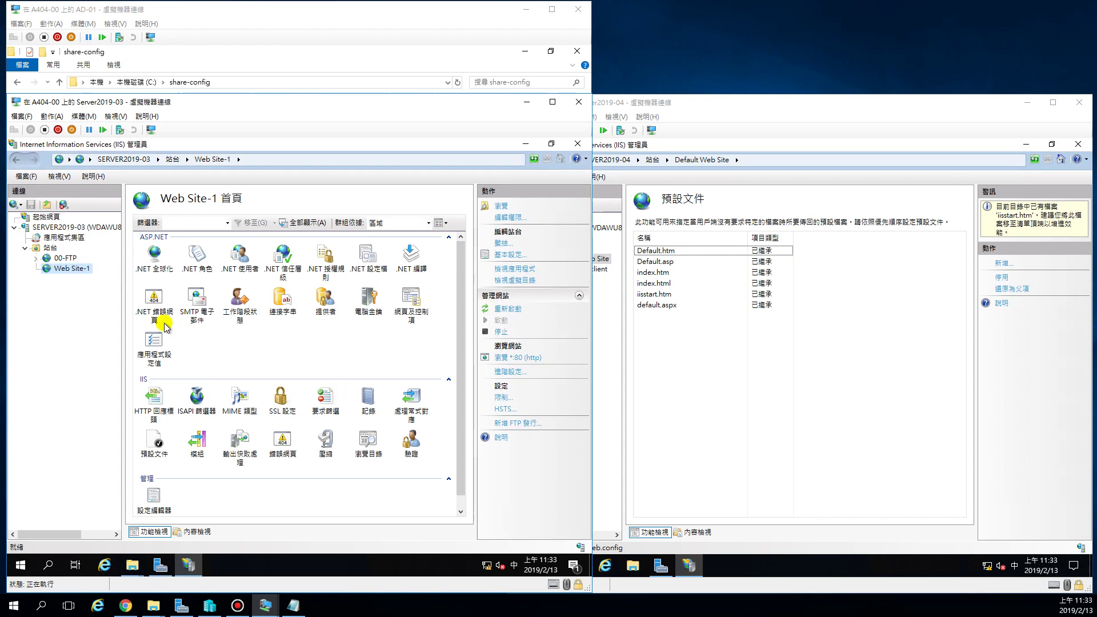
Rename Web Site-1 to 'Default Web Site' and expand it to show aspnet_client.
right_click(63, 270)
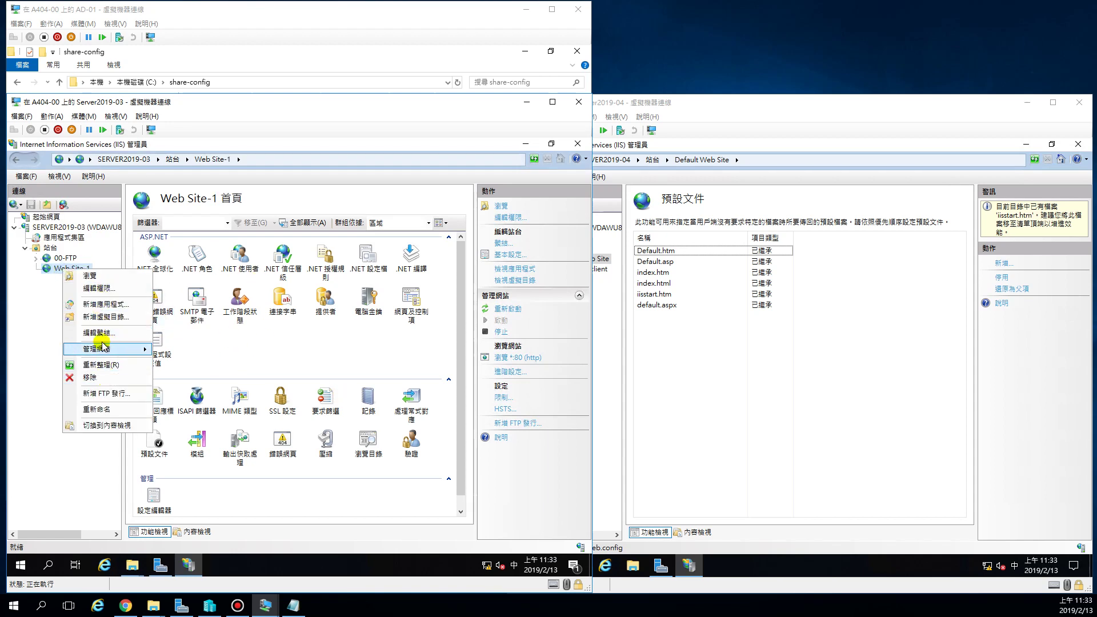
left_click(108, 410)
key("End")
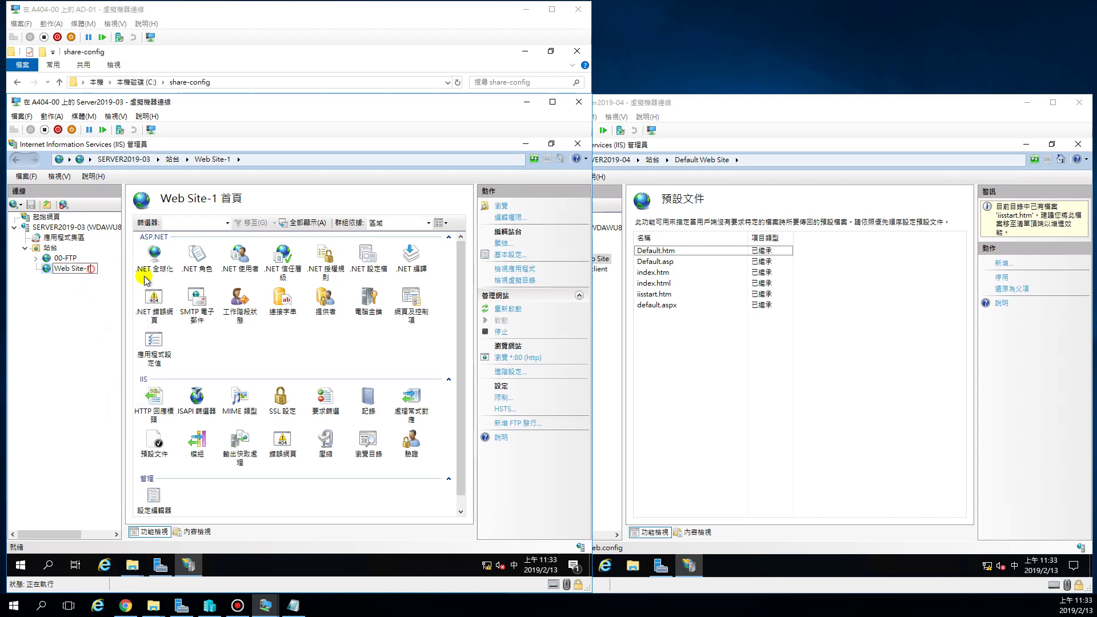
key("BackSpace")
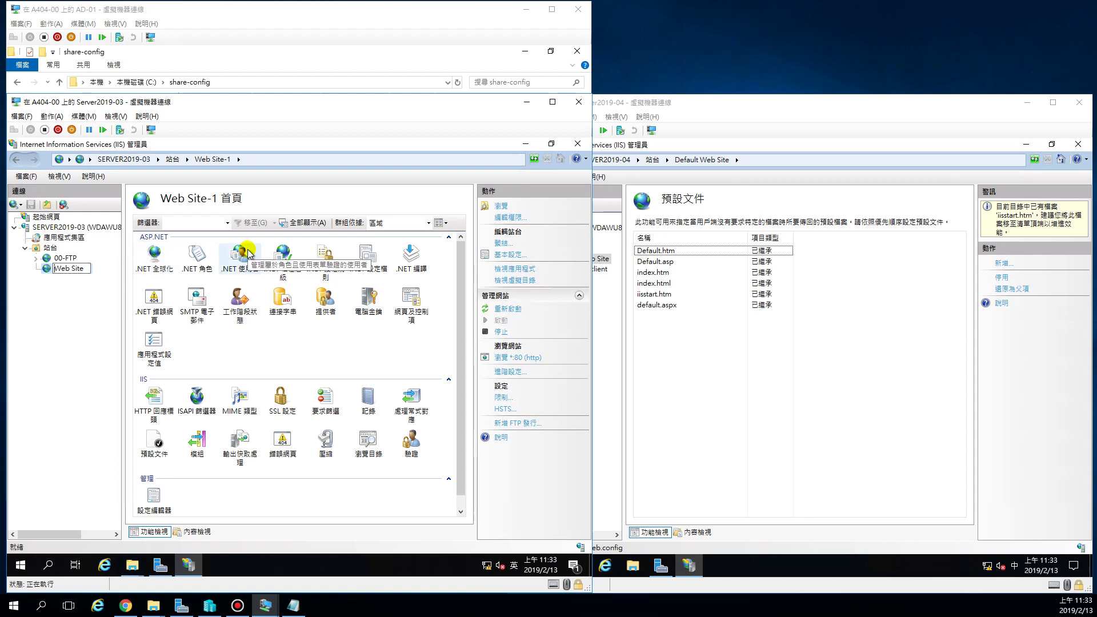
type("efault")
key("Return")
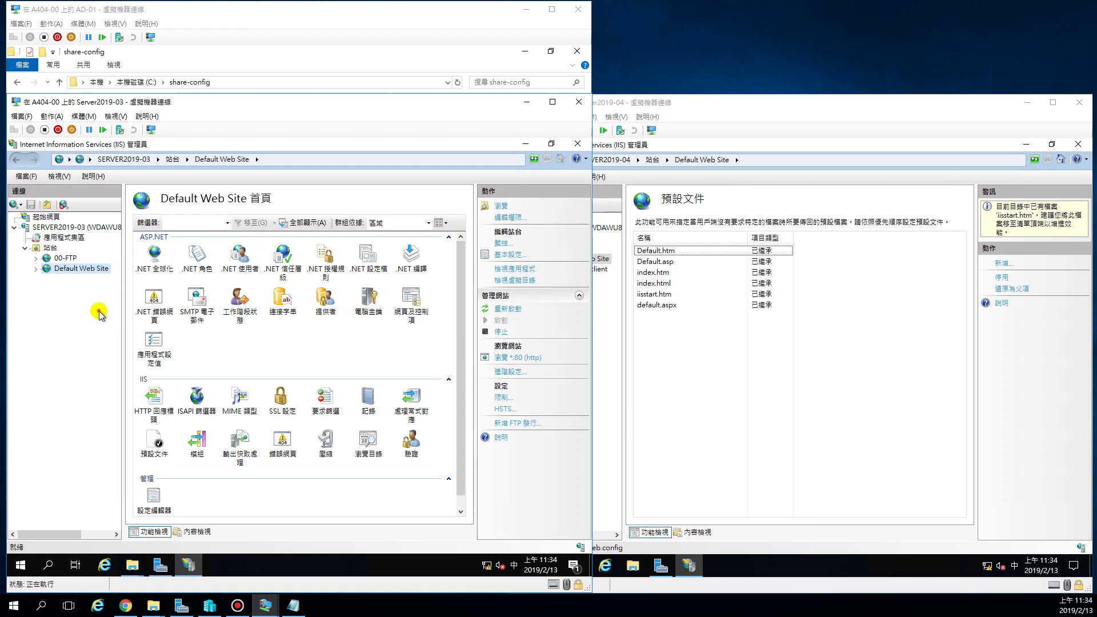
left_click(36, 268)
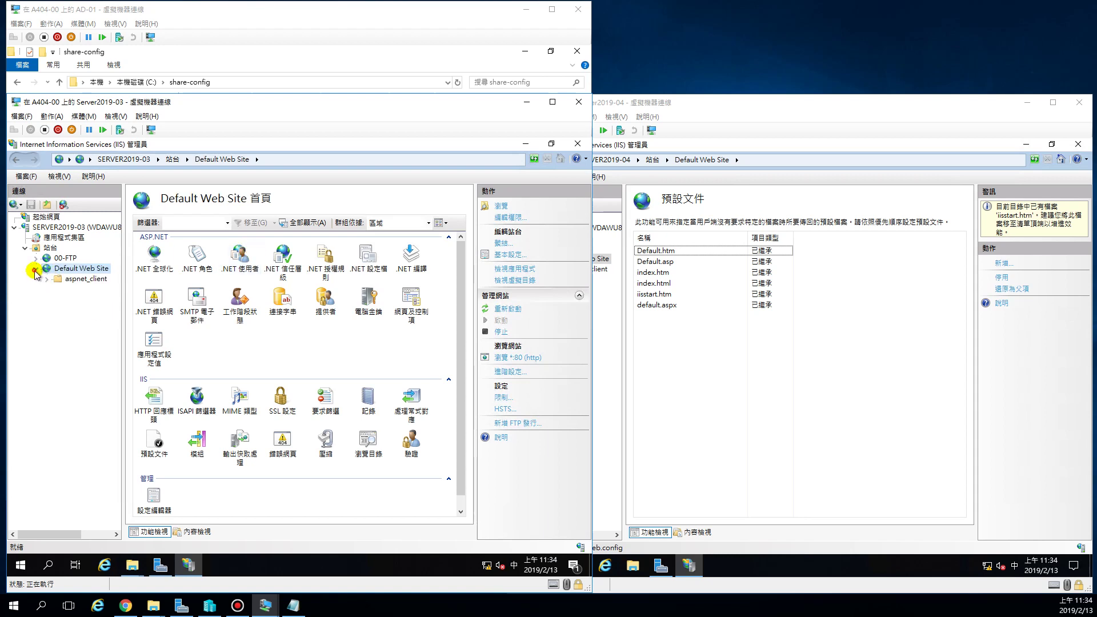
Append '-1' to Default Web Site's name and dismiss the resulting site-does-not-exist error.
right_click(68, 269)
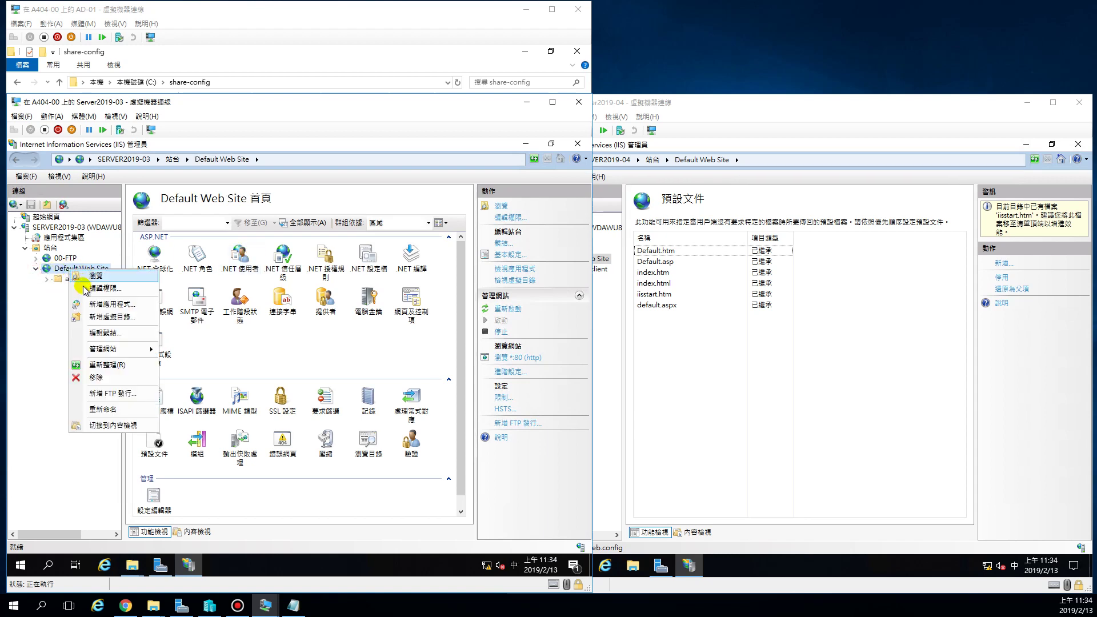
left_click(112, 409)
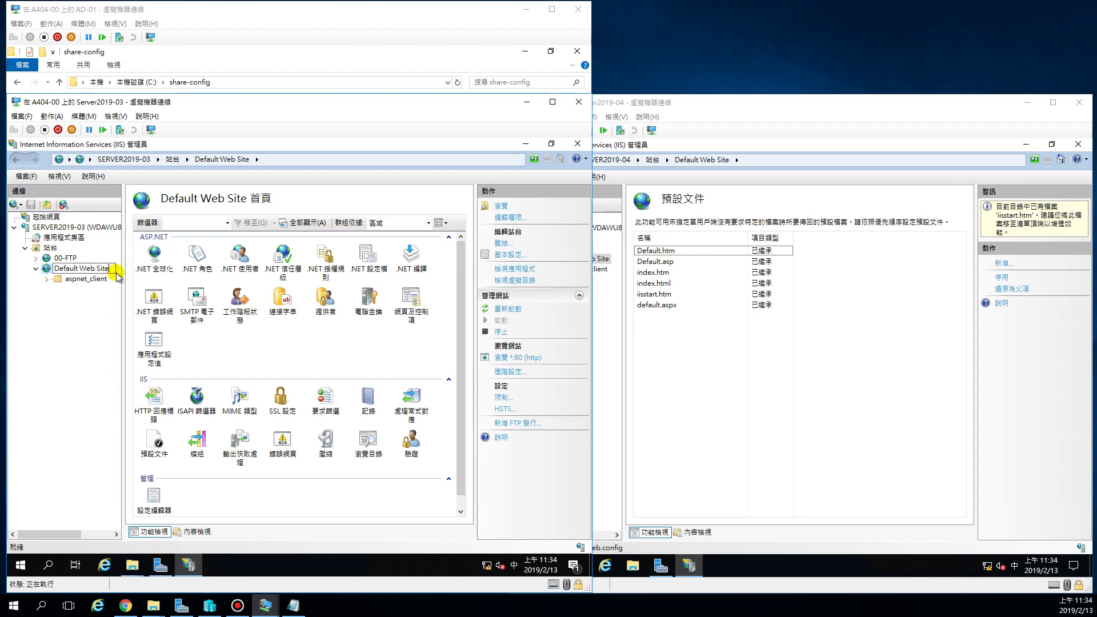
type("-1")
key("Return")
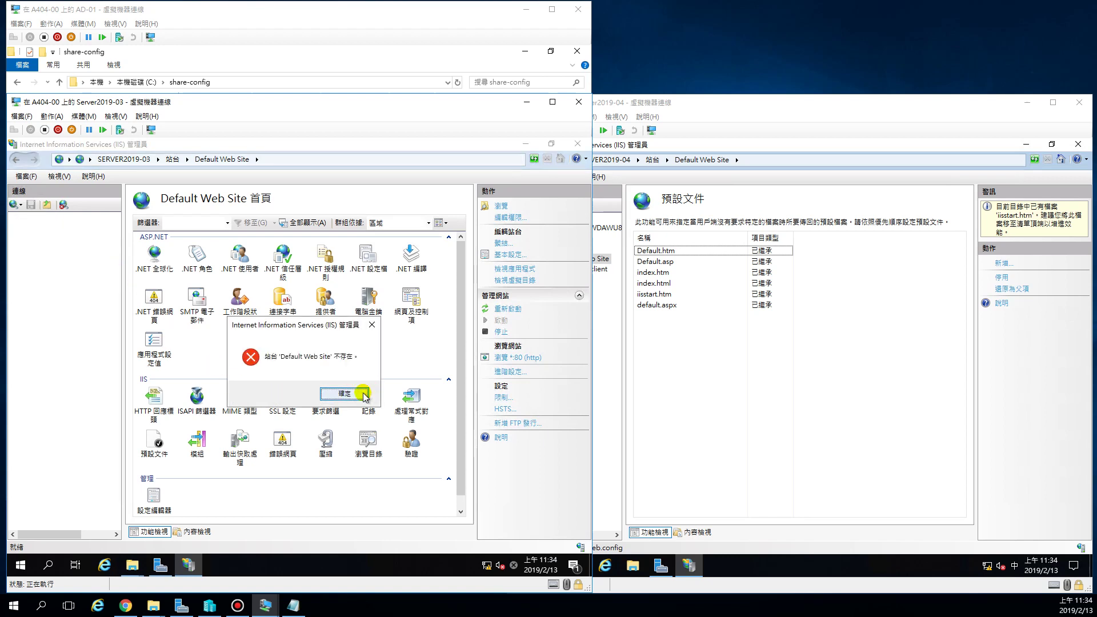
left_click(344, 394)
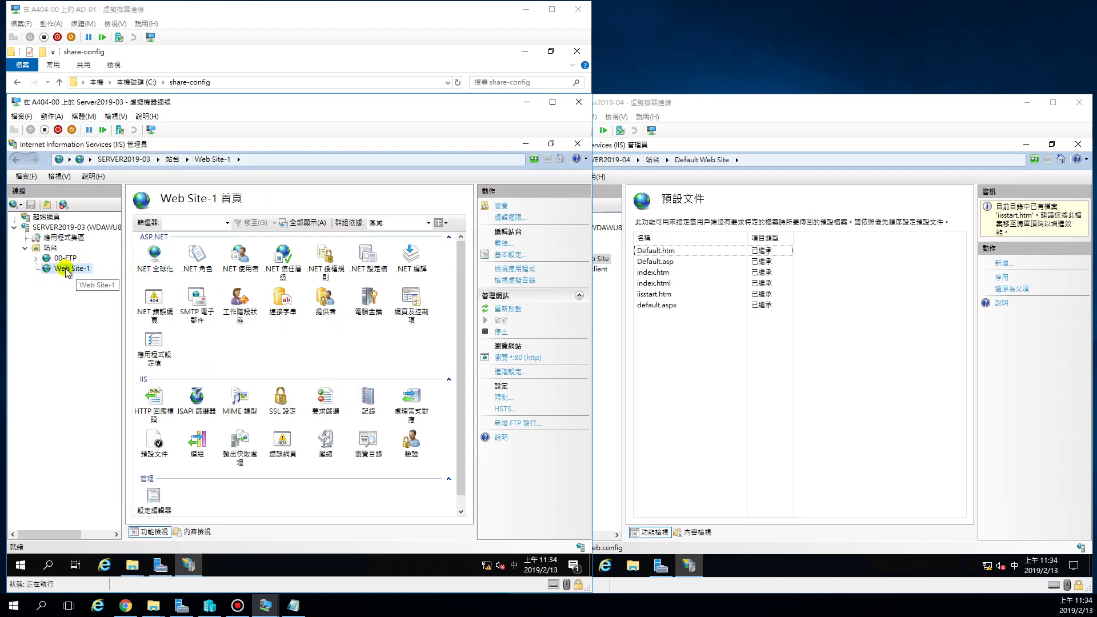
Rename Web Site-1 back to 'Default Web Site', then close IIS Manager.
right_click(92, 270)
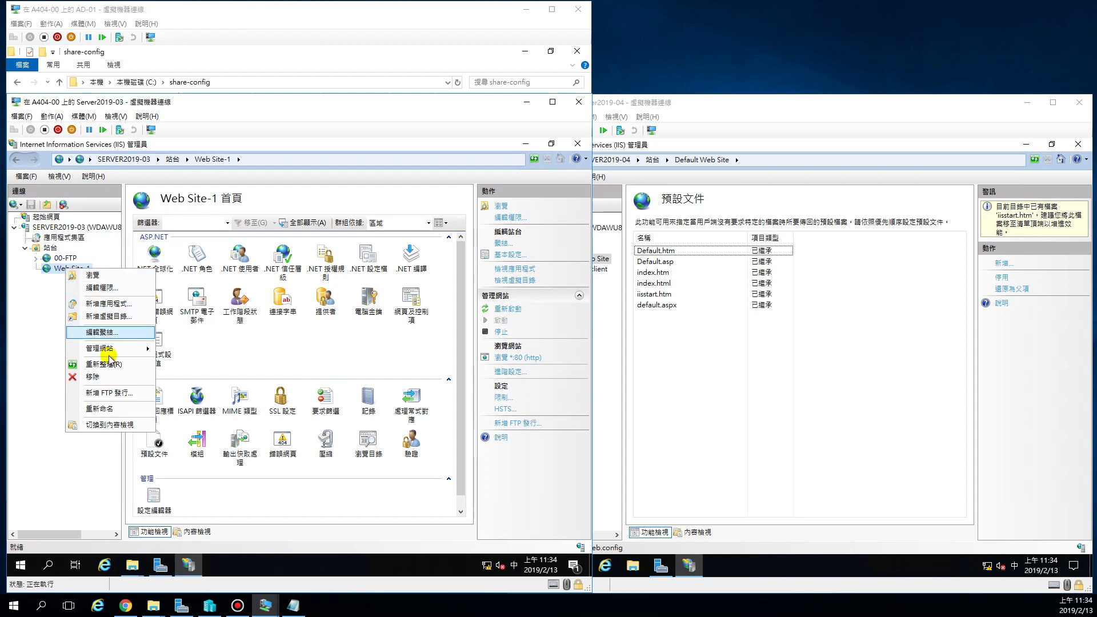
left_click(110, 411)
left_click(91, 269)
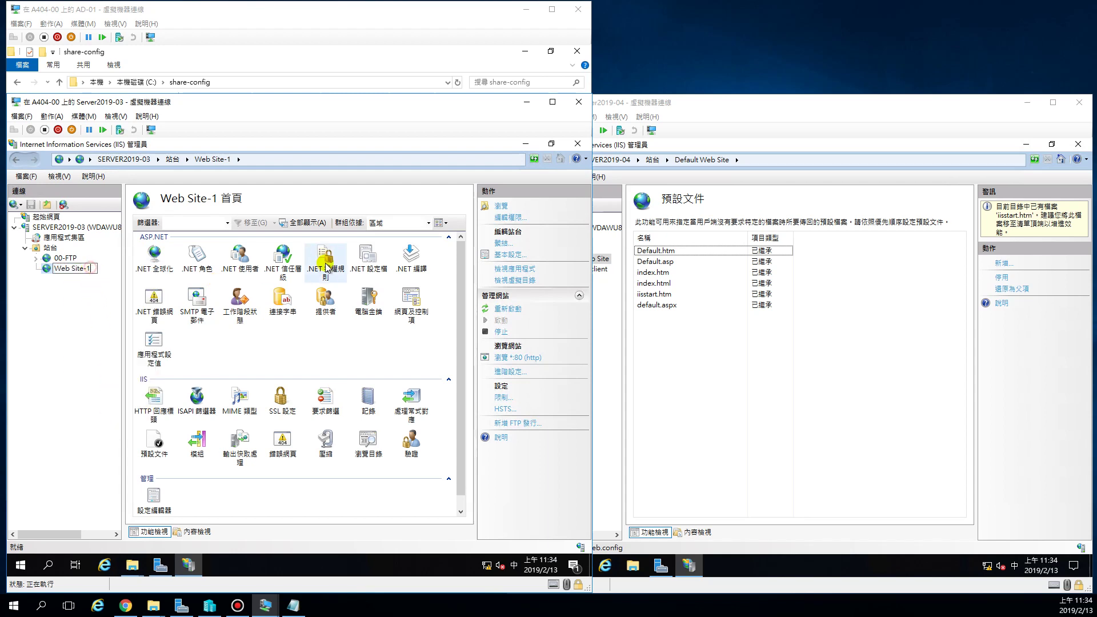
key("BackSpace")
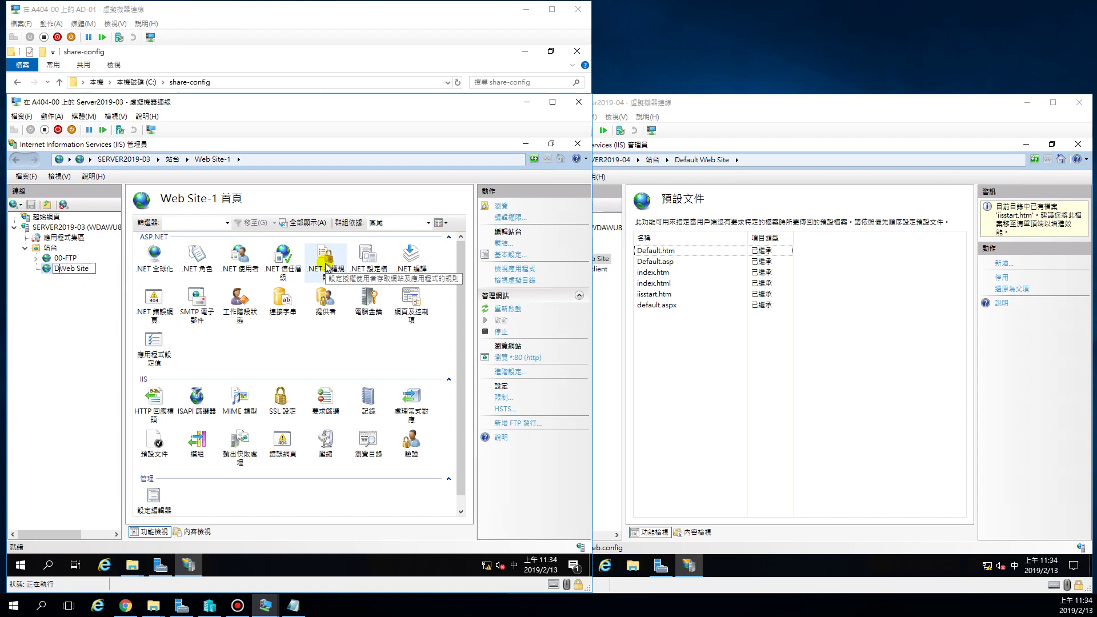
type("ㄠ")
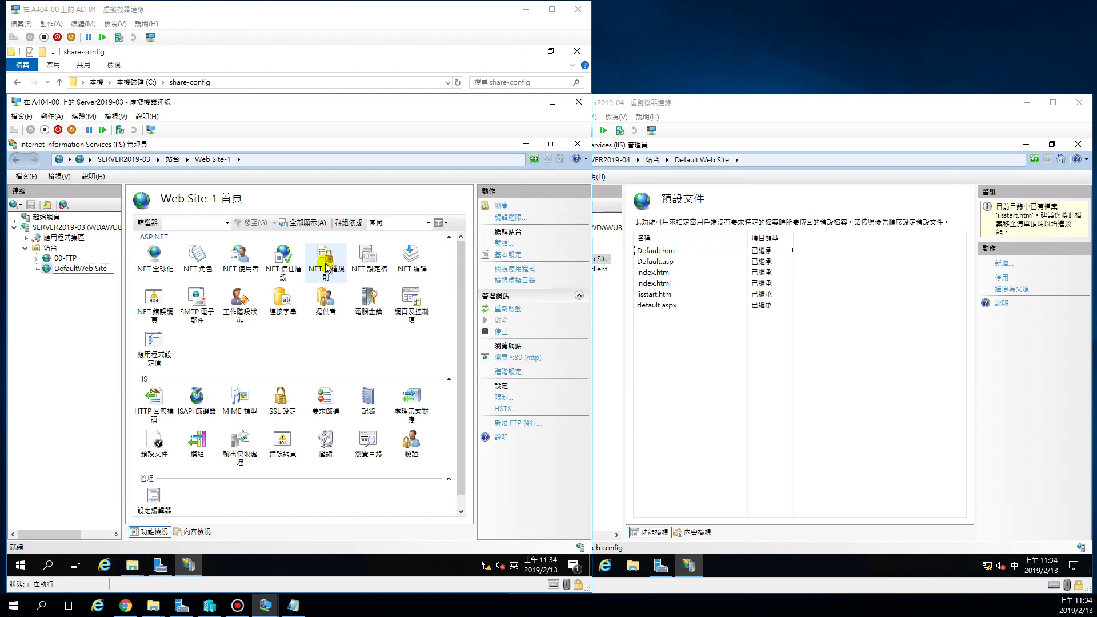
key("Return")
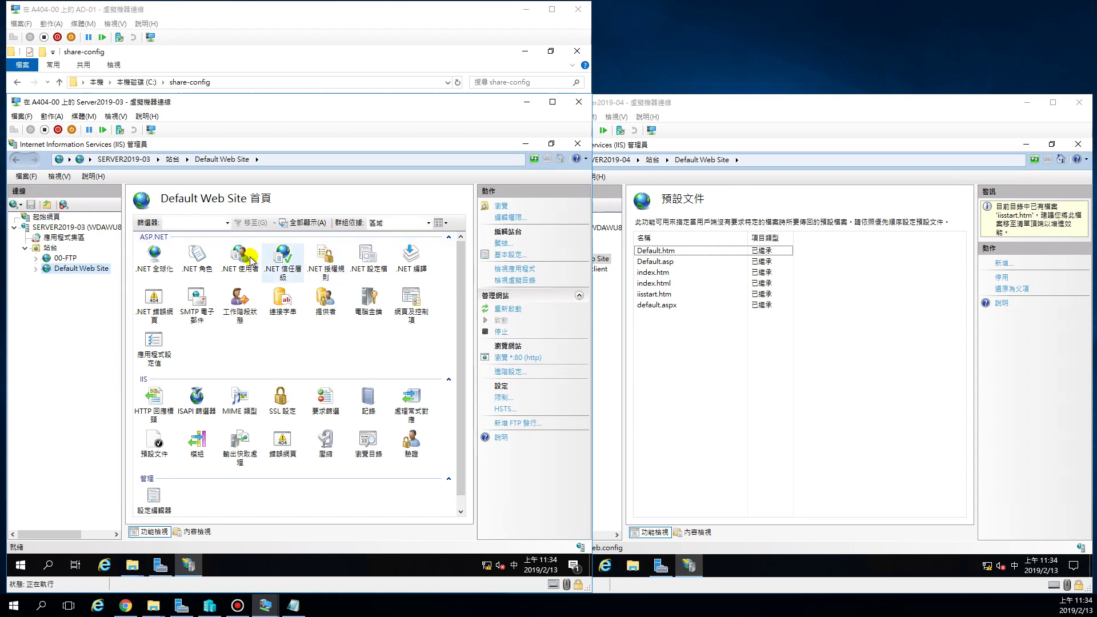
left_click(579, 147)
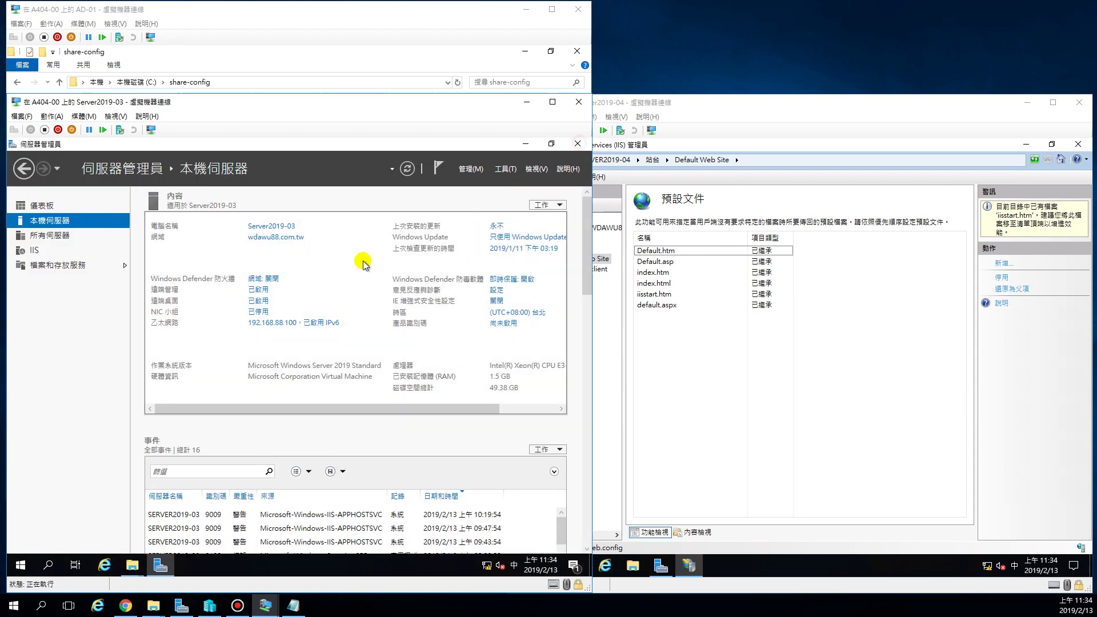
Reopen IIS Manager maximized and select Default Web Site under SERVER2019-03's sites.
left_click(506, 169)
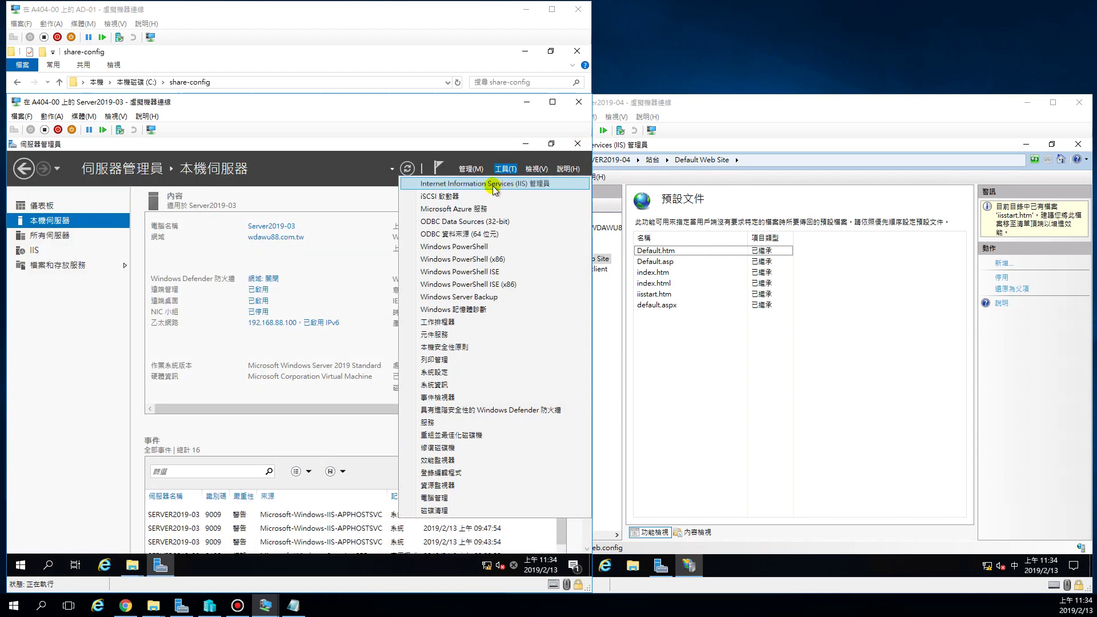
left_click(490, 184)
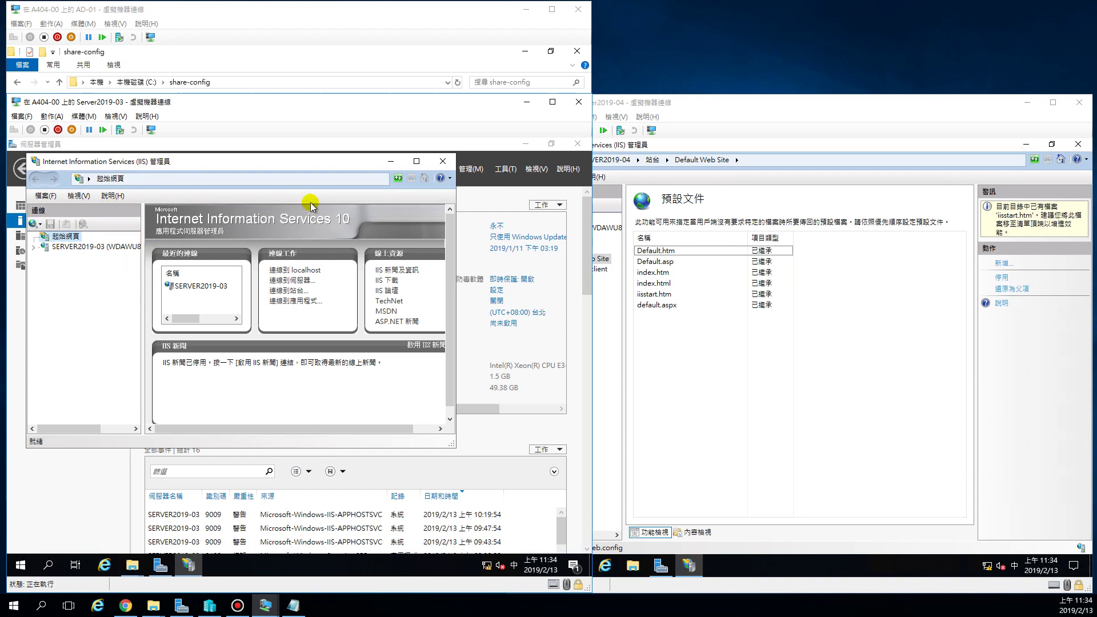
left_click(417, 161)
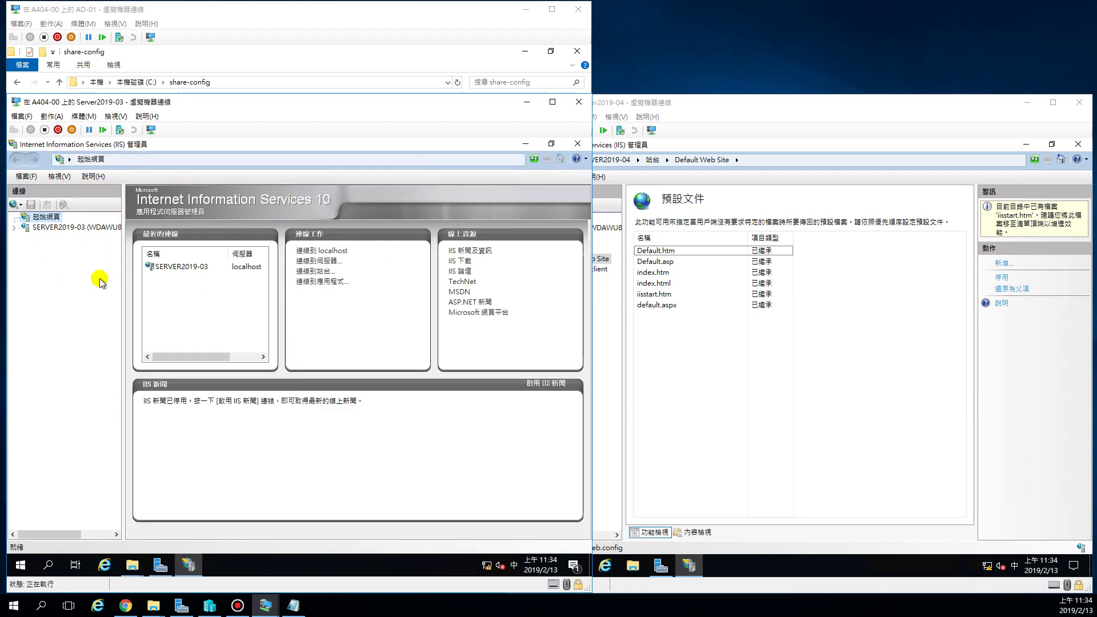
left_click(13, 228)
left_click(24, 248)
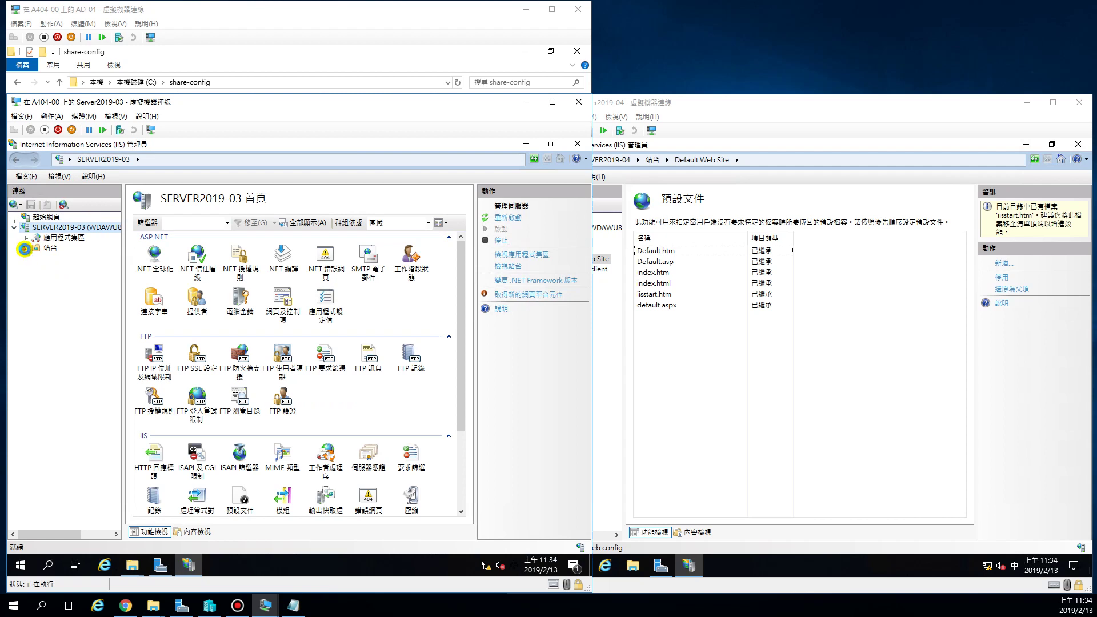
left_click(48, 271)
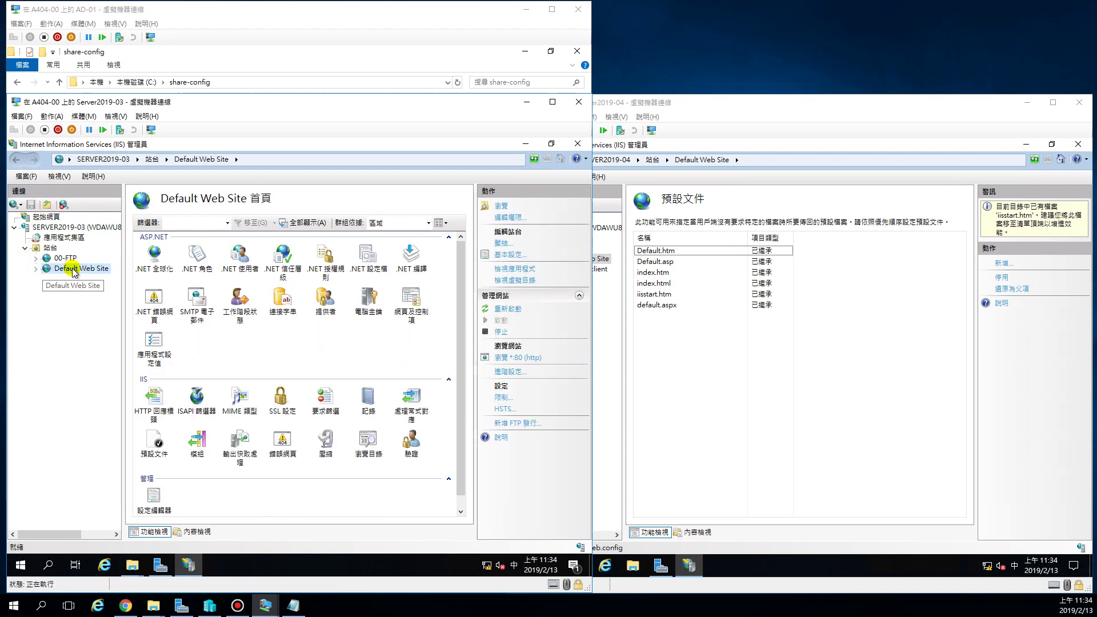
Rename the site to 'Default Web Site-1', expand it, and bring SERVER2019-04's window forward.
right_click(80, 272)
left_click(117, 408)
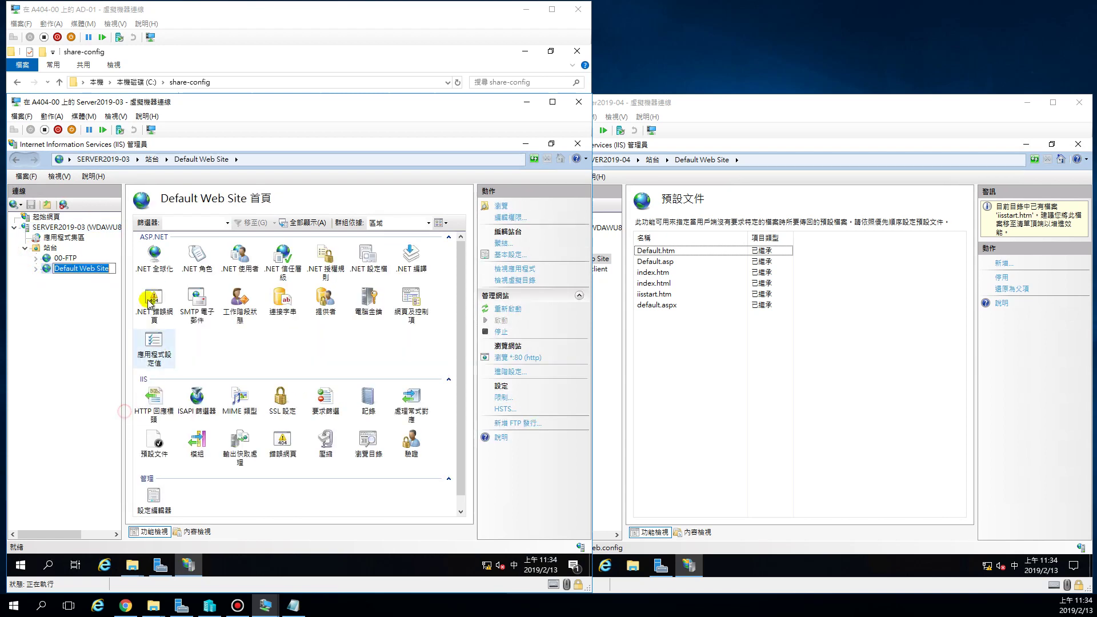
left_click(111, 269)
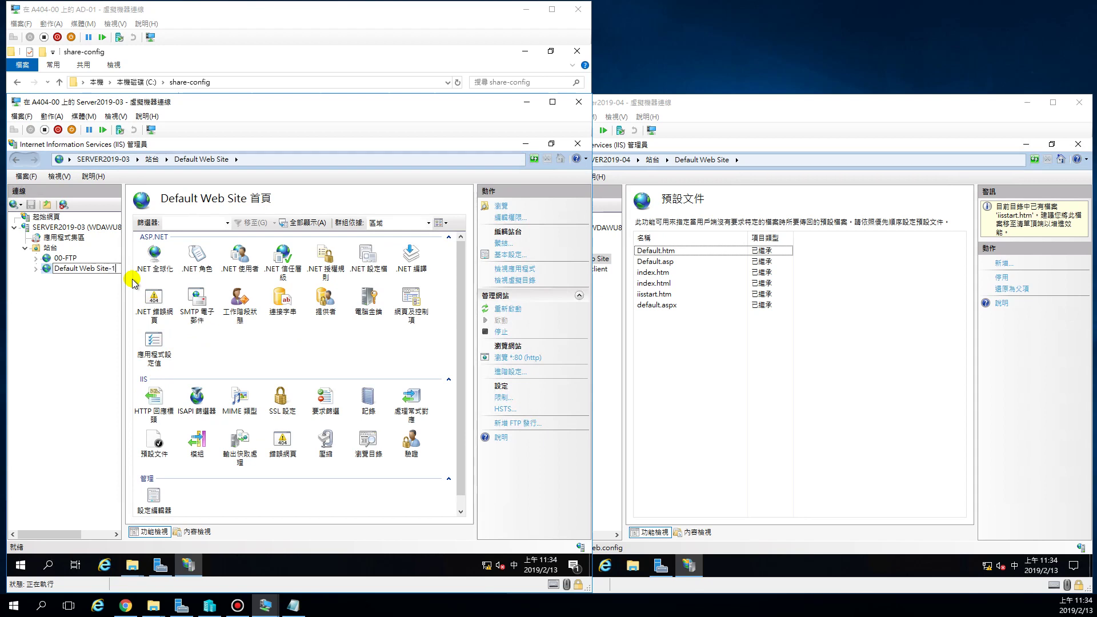
left_click(132, 279)
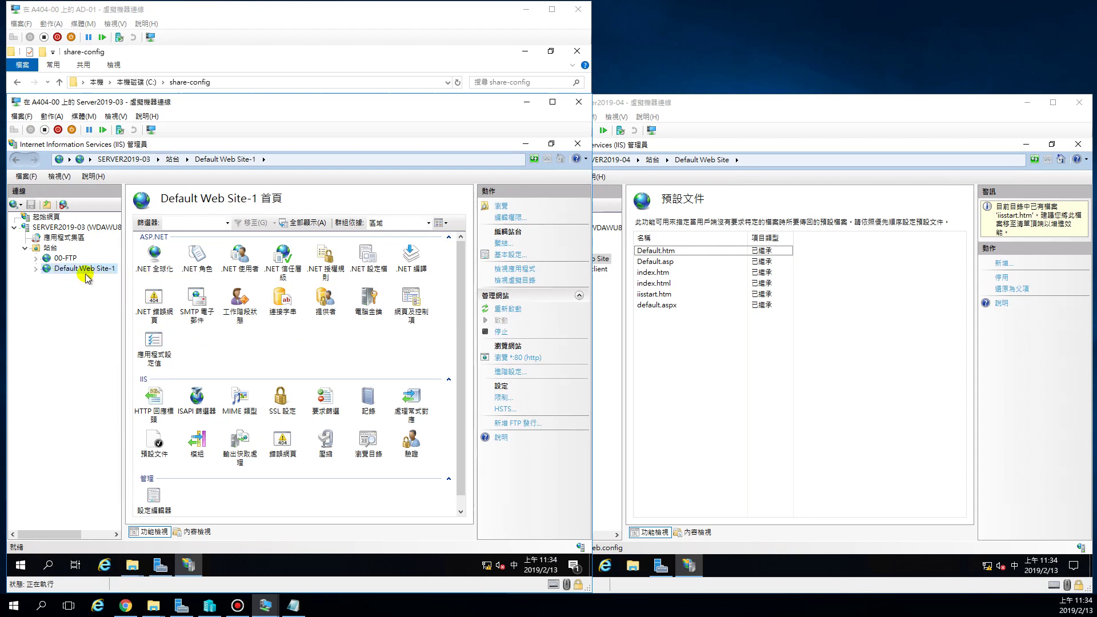
left_click(35, 267)
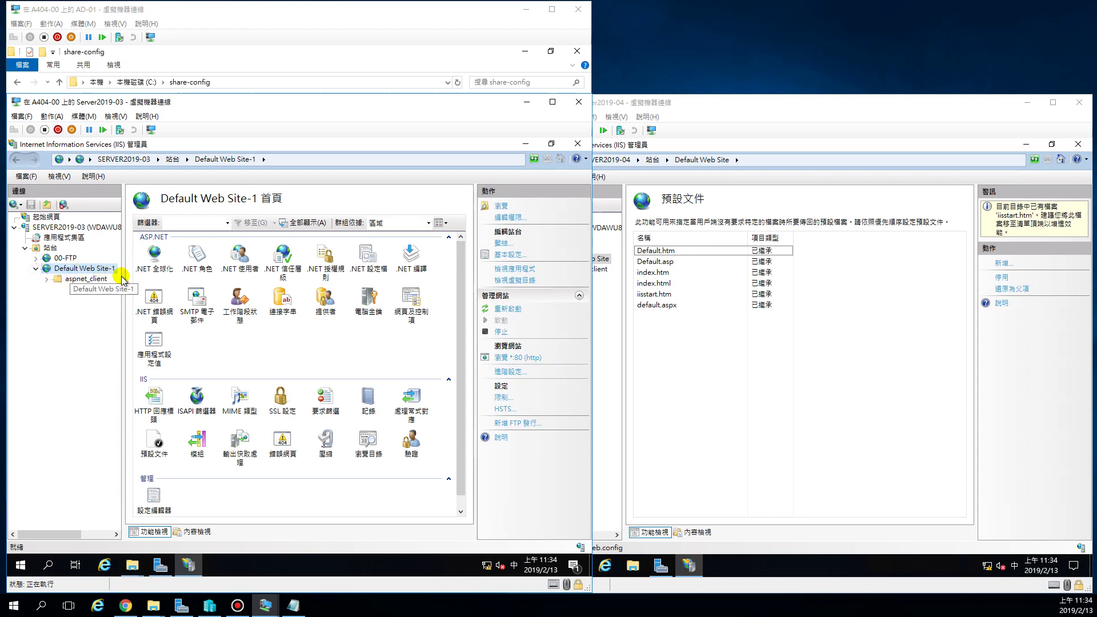
left_click_drag(122, 286, 141, 286)
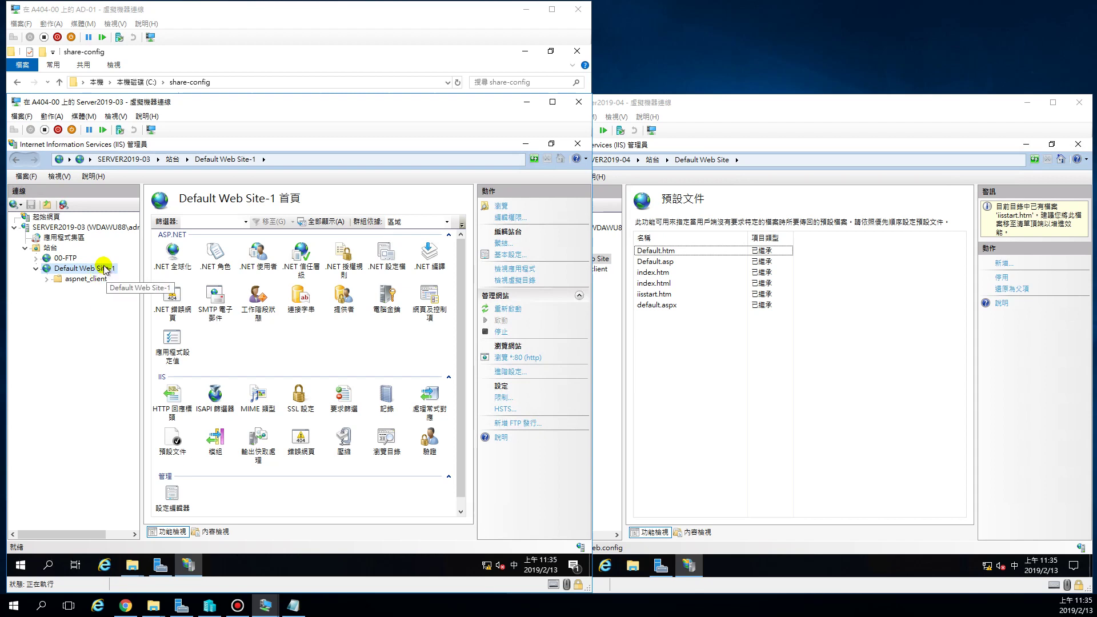
left_click(743, 437)
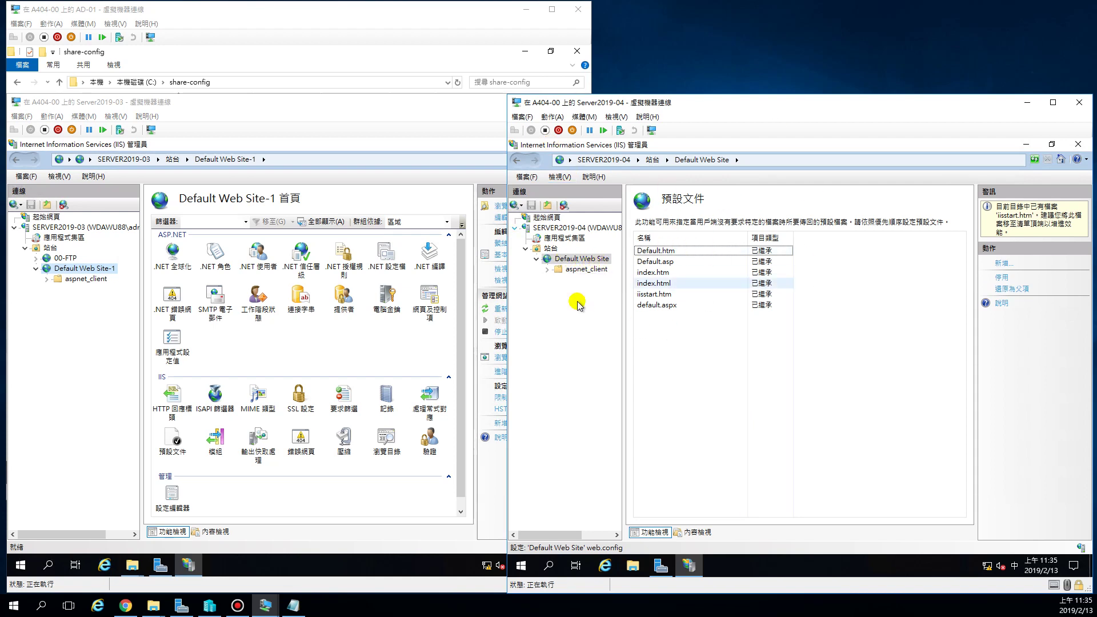
Bring the SERVER2019-04 window forward and select its server node to reach the Management features.
left_click(386, 13)
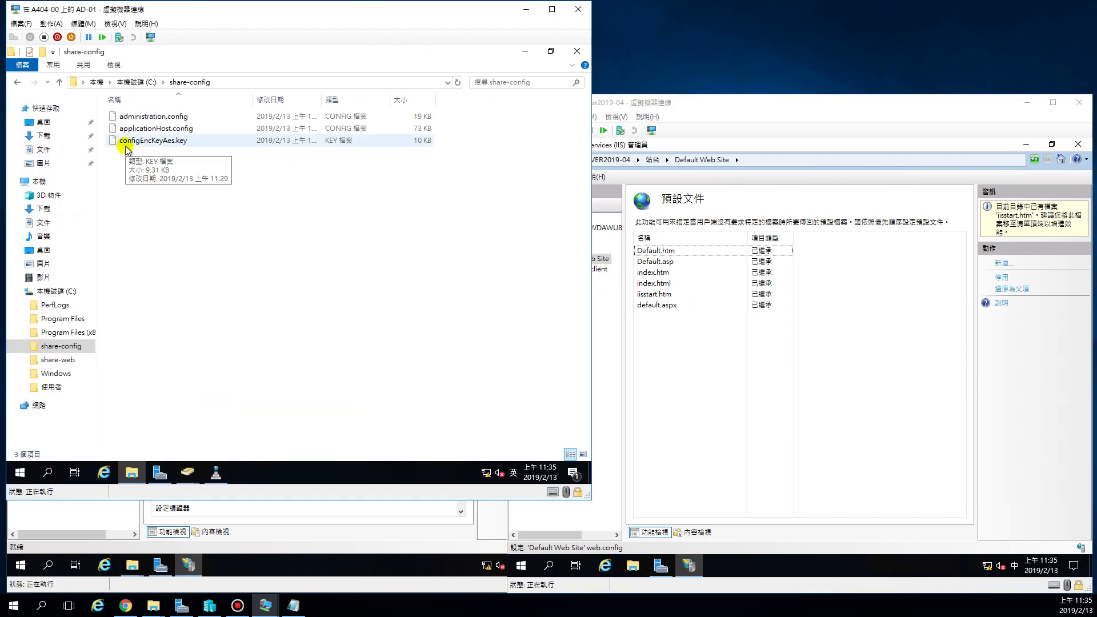
left_click(329, 562)
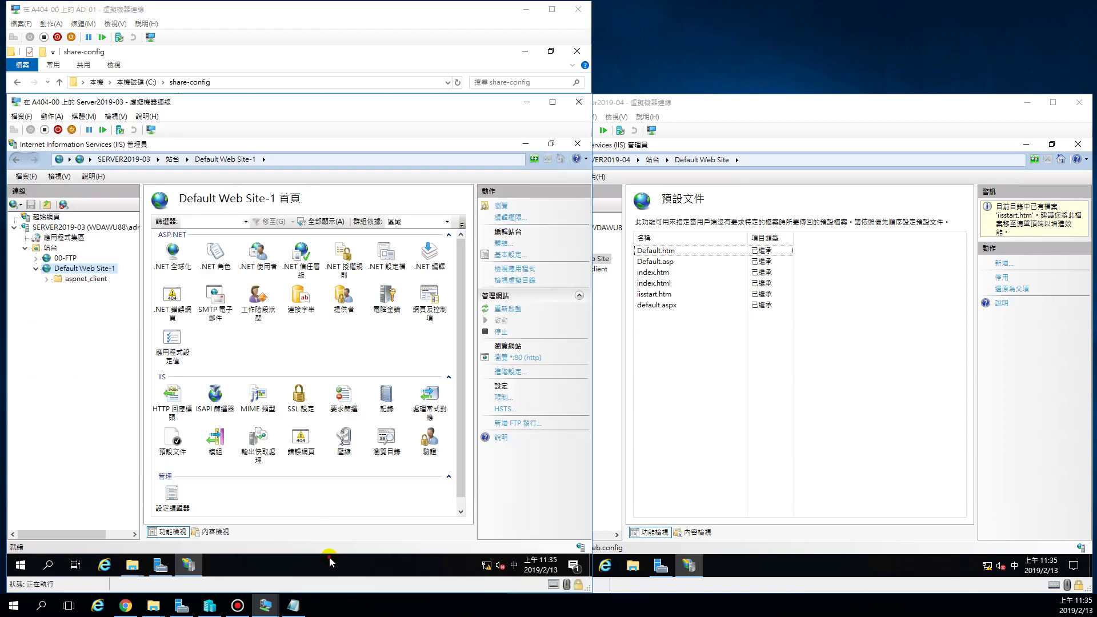
left_click(743, 398)
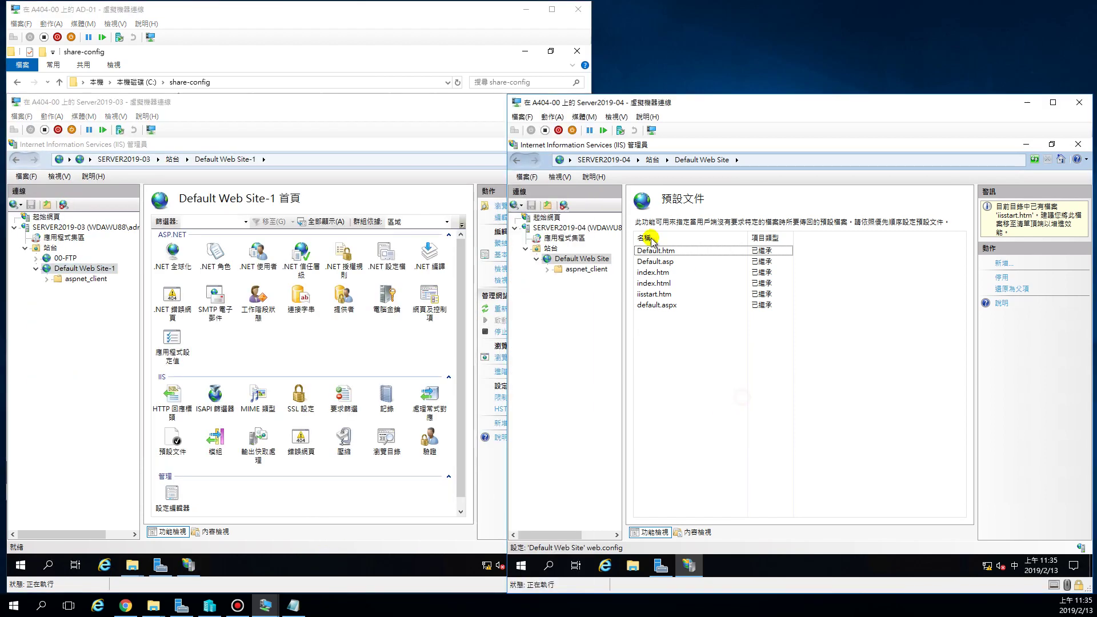
left_click(559, 227)
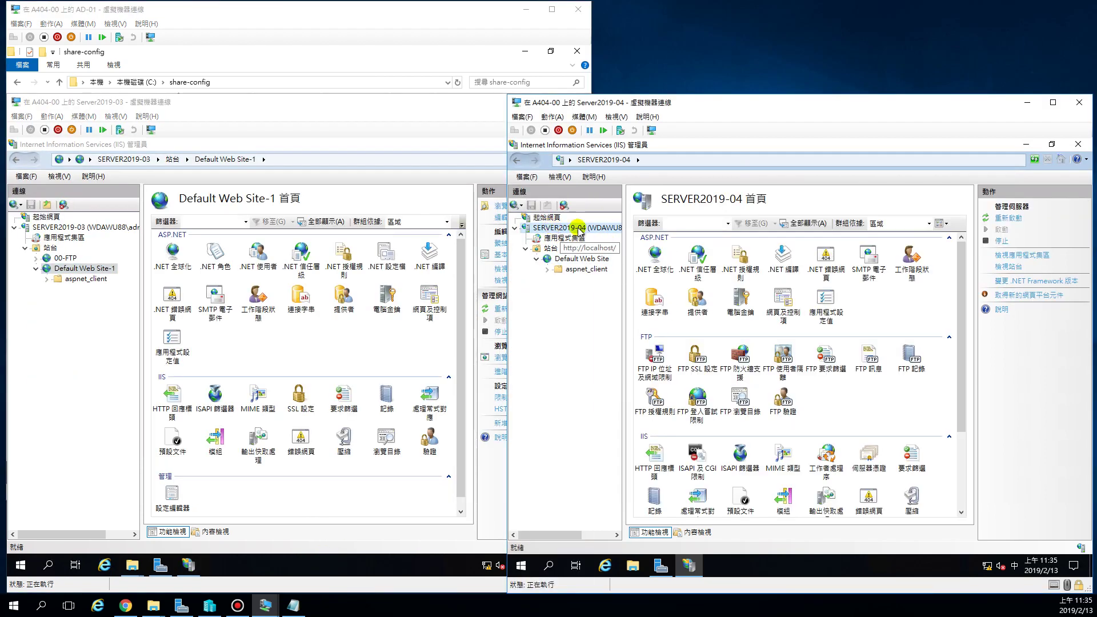
left_click_drag(955, 306, 951, 409)
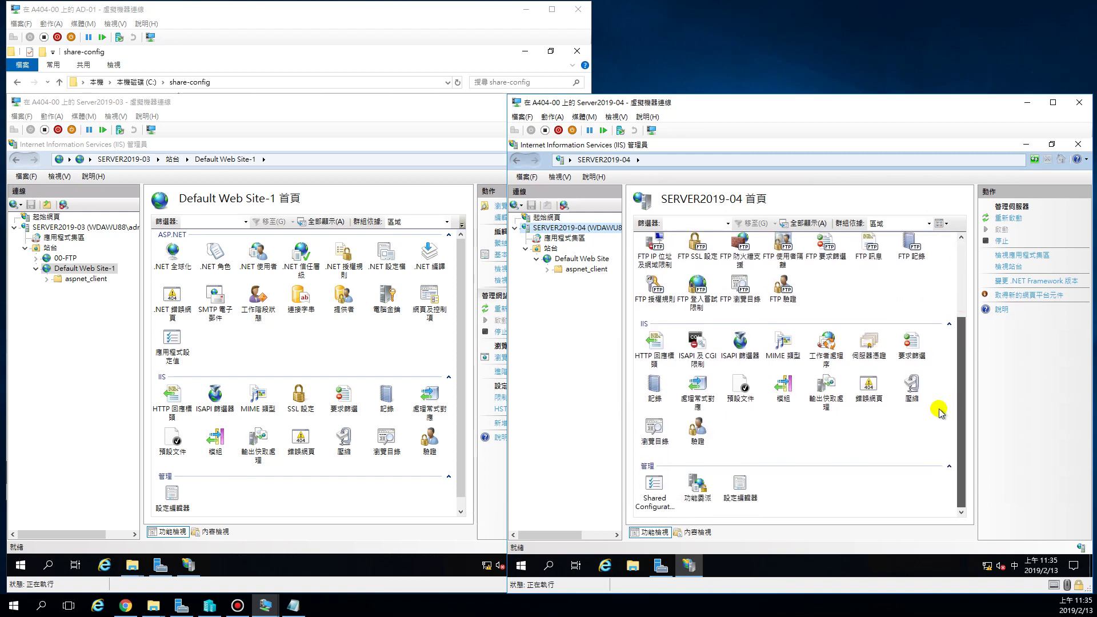
Enable shared configuration with the physical path \\192.168.88.10\share-config.
double_click(655, 497)
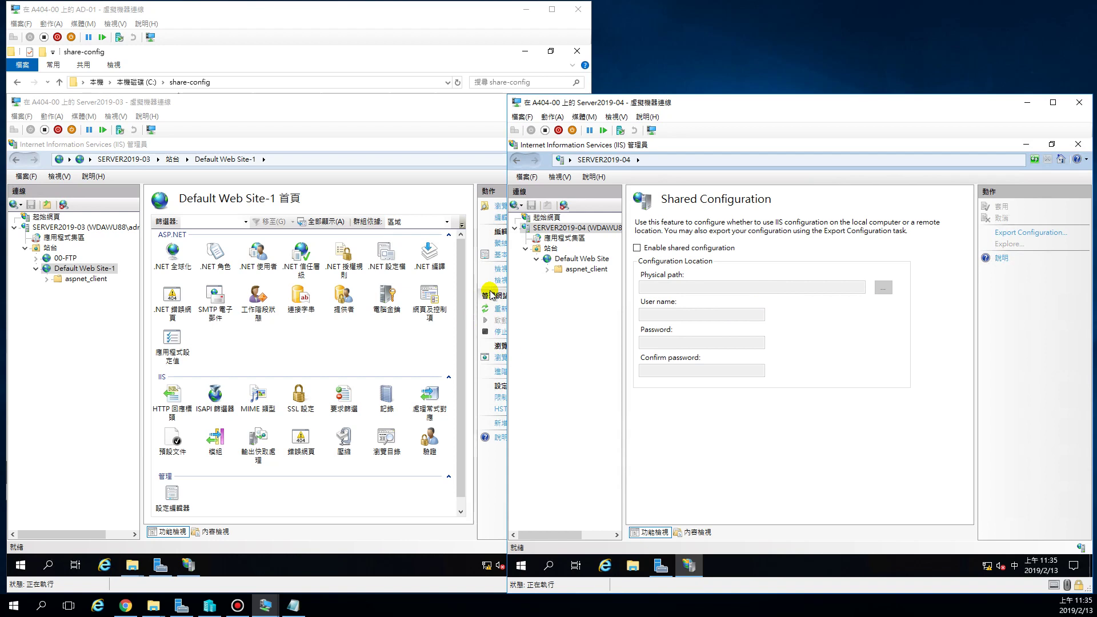
left_click(637, 248)
left_click(718, 289)
type("\\\\")
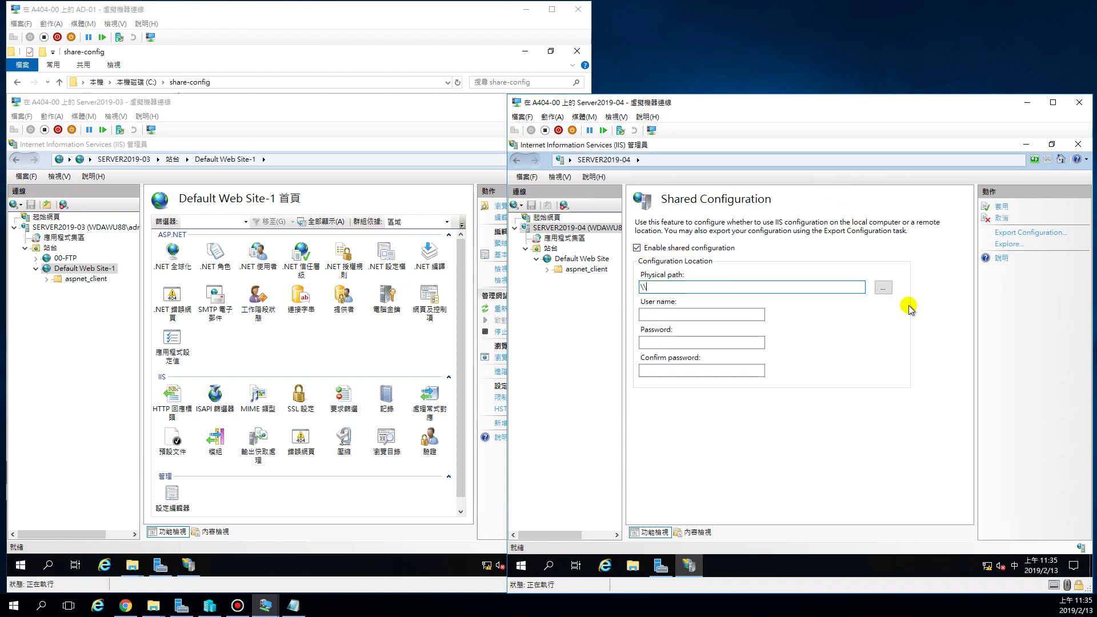
type("192.168.88.10\\")
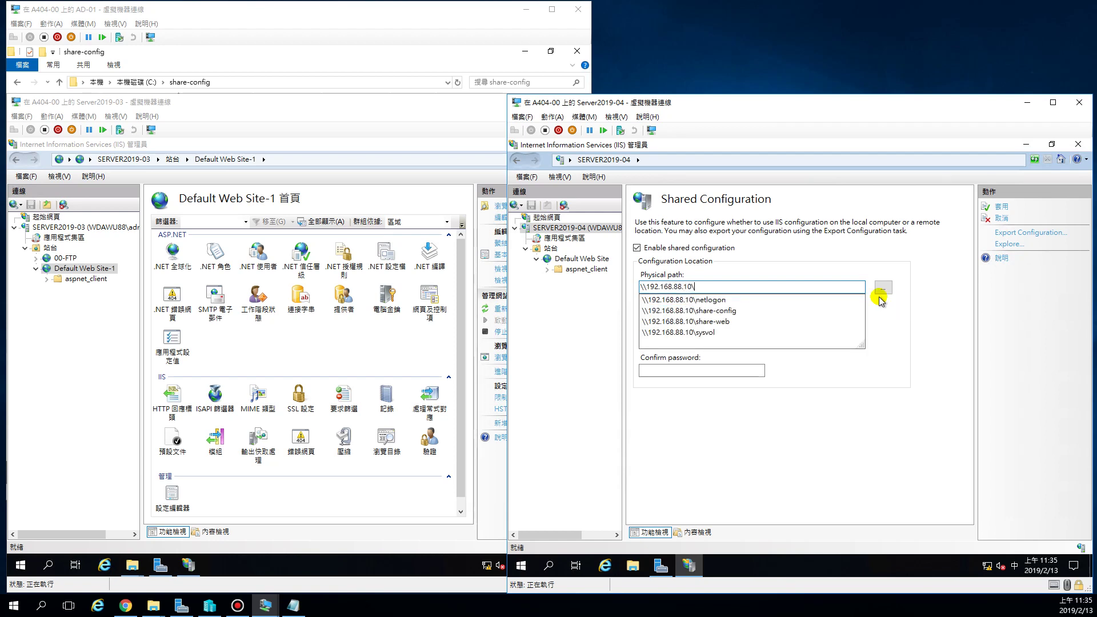
left_click(726, 313)
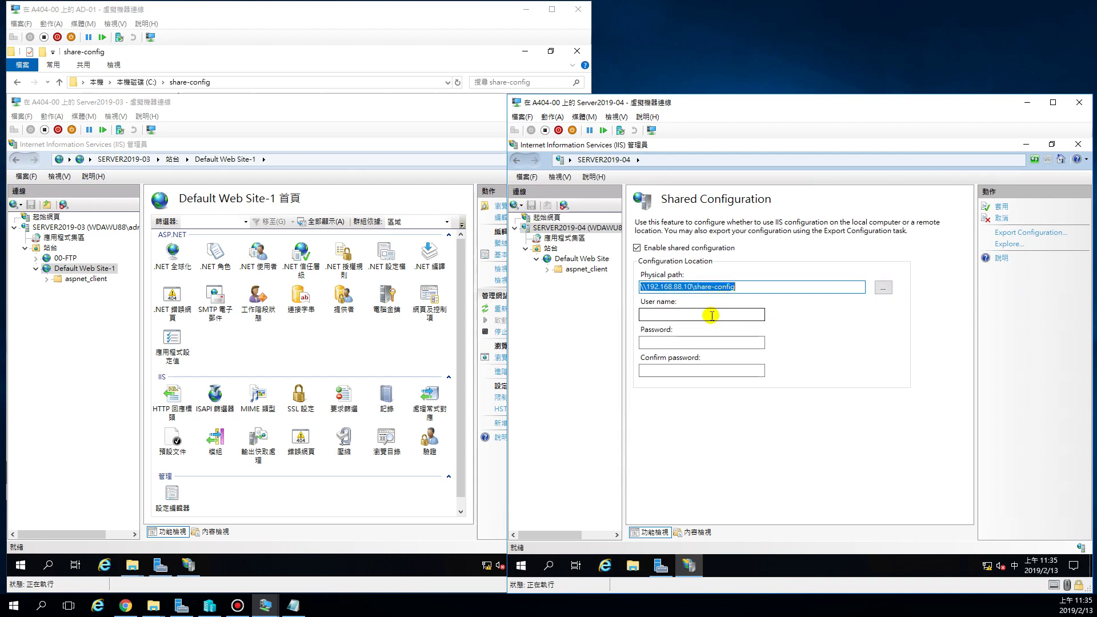
Enter the domain administrator's user name, password and password confirmation.
left_click(710, 314)
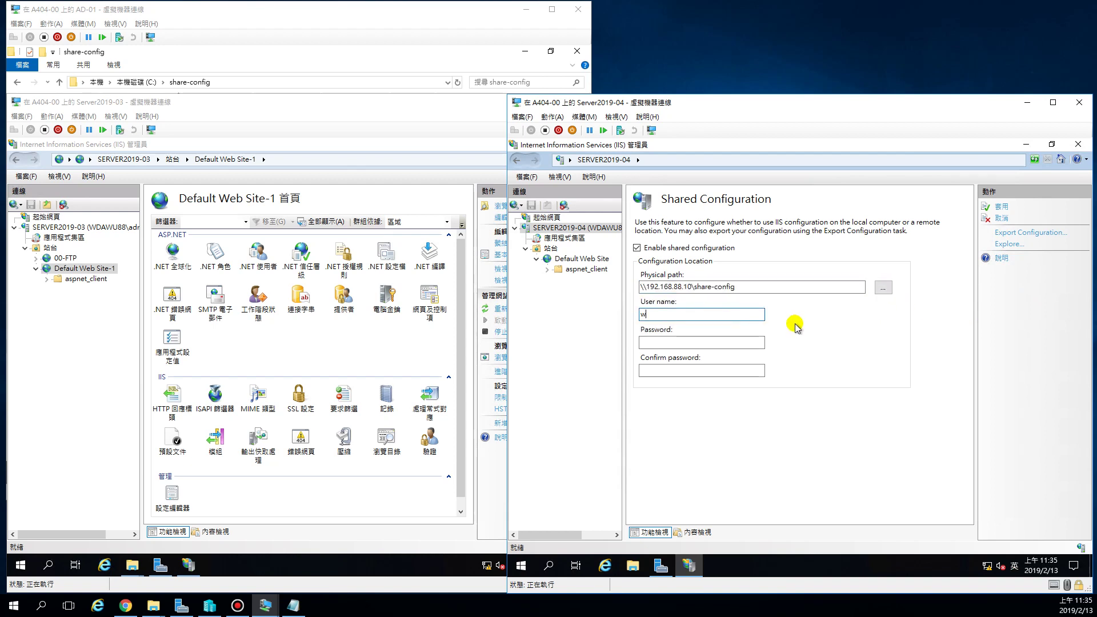
type("wdawu88\\administrator")
key("Tab")
type("•••••")
key("Tab")
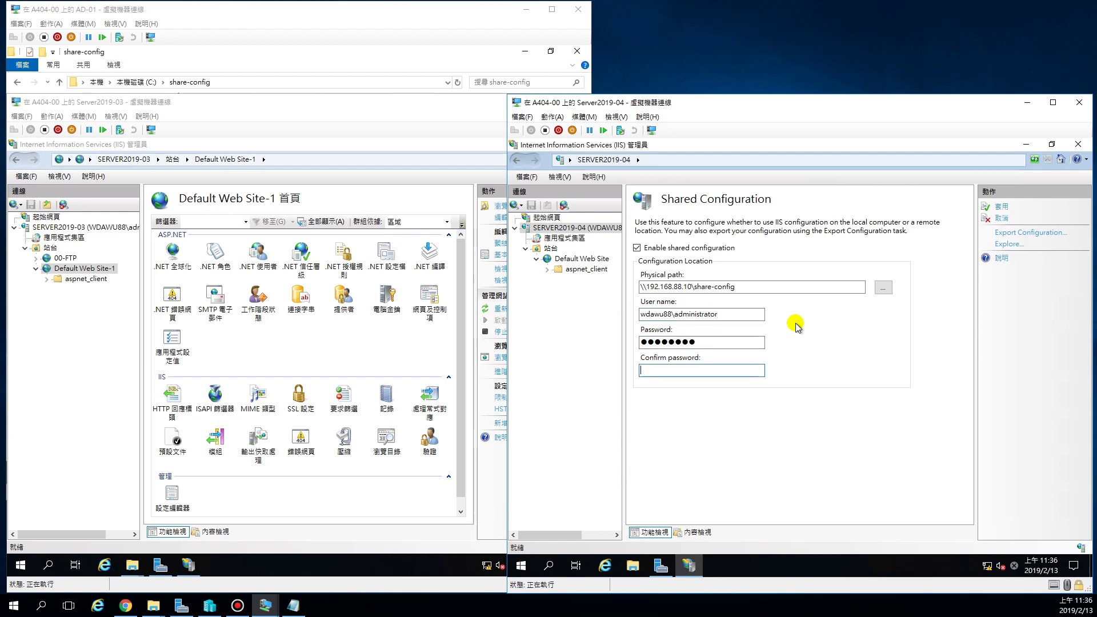
type("••••••••")
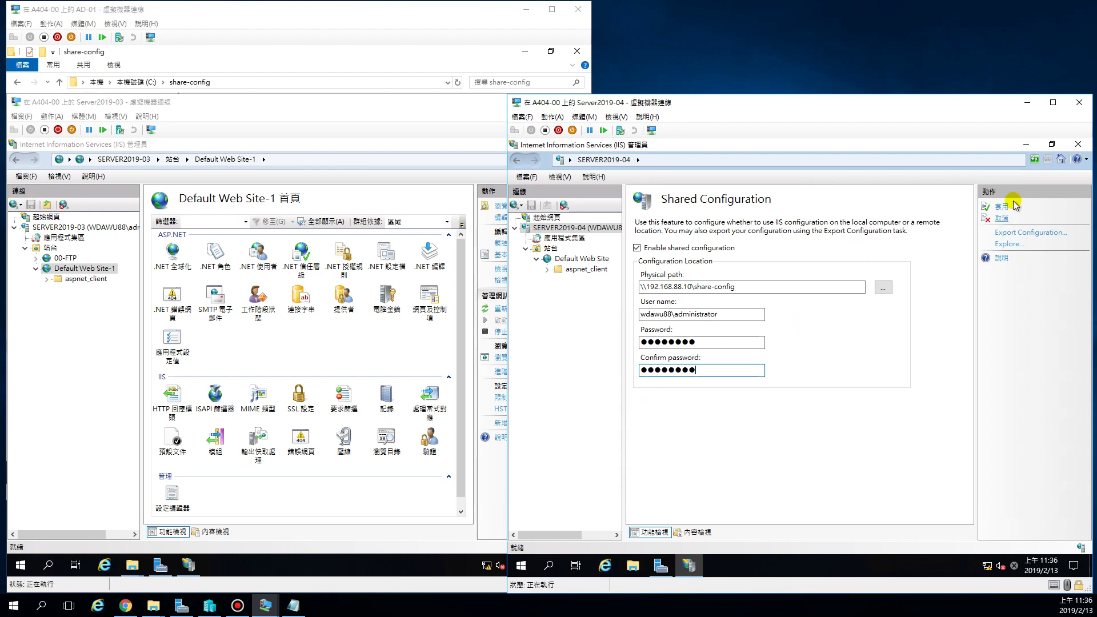
Apply the shared configuration with the encryption key password, accepting the backup and saved notices.
left_click(1003, 206)
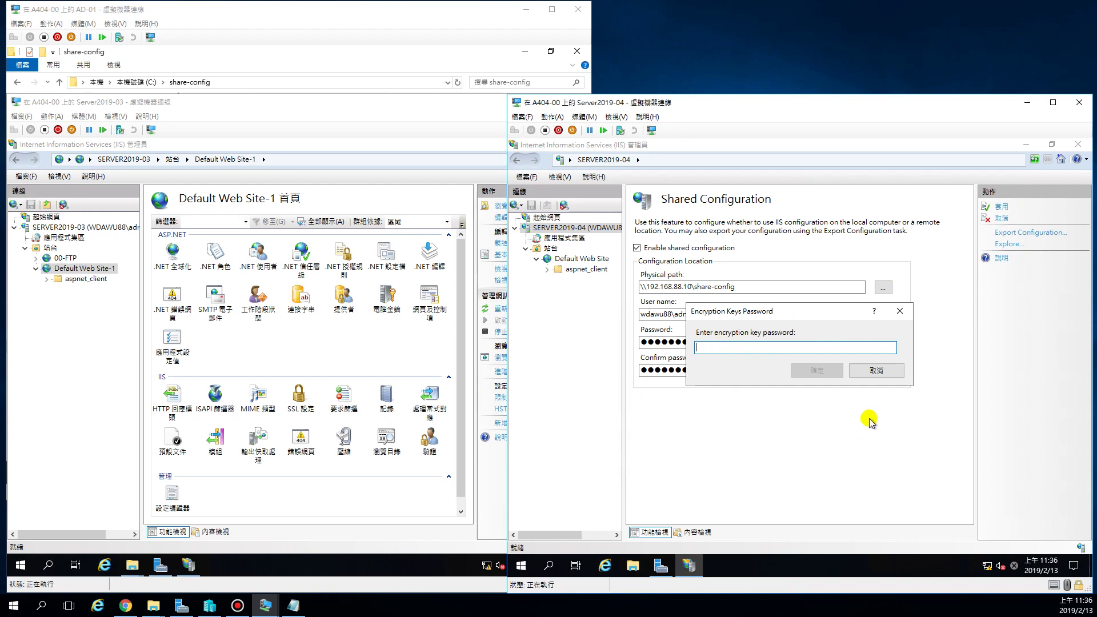
type("••")
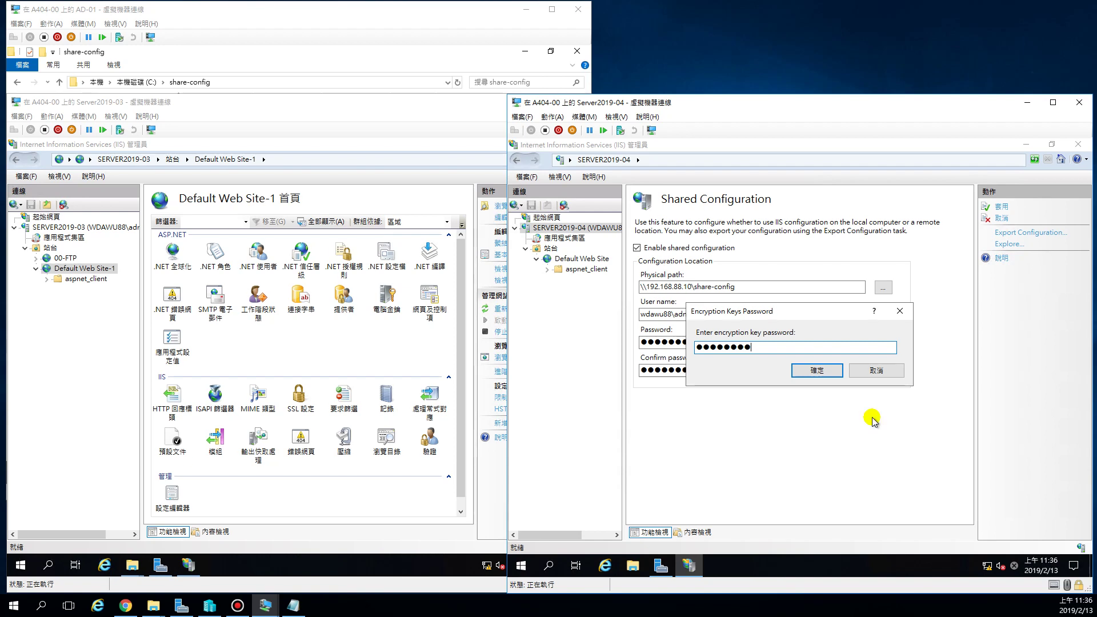
left_click(817, 371)
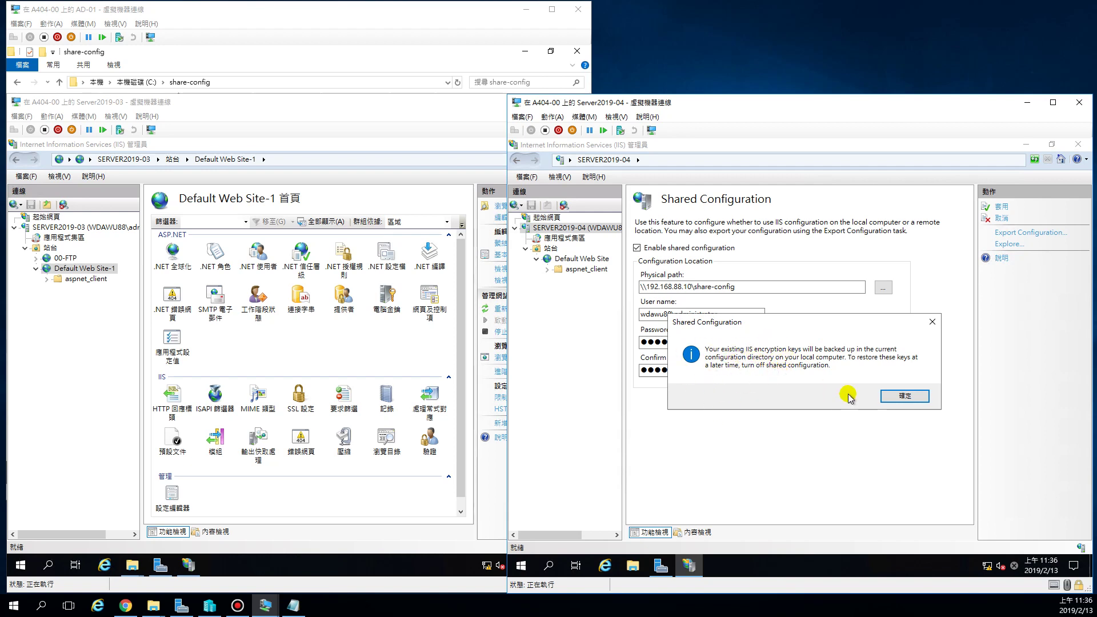
left_click(904, 398)
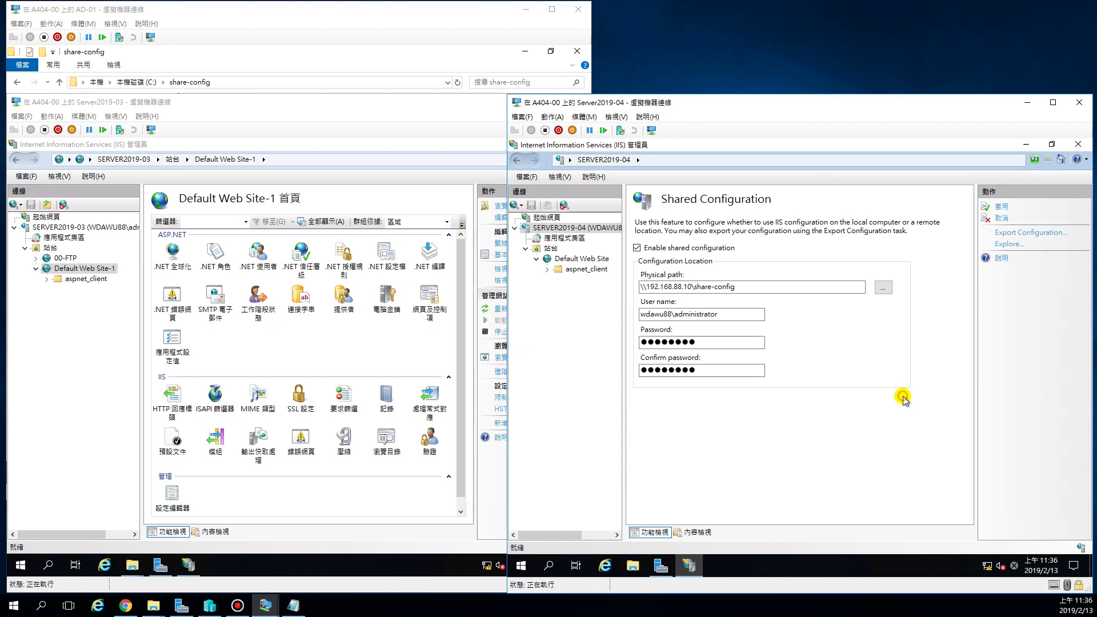
left_click(889, 401)
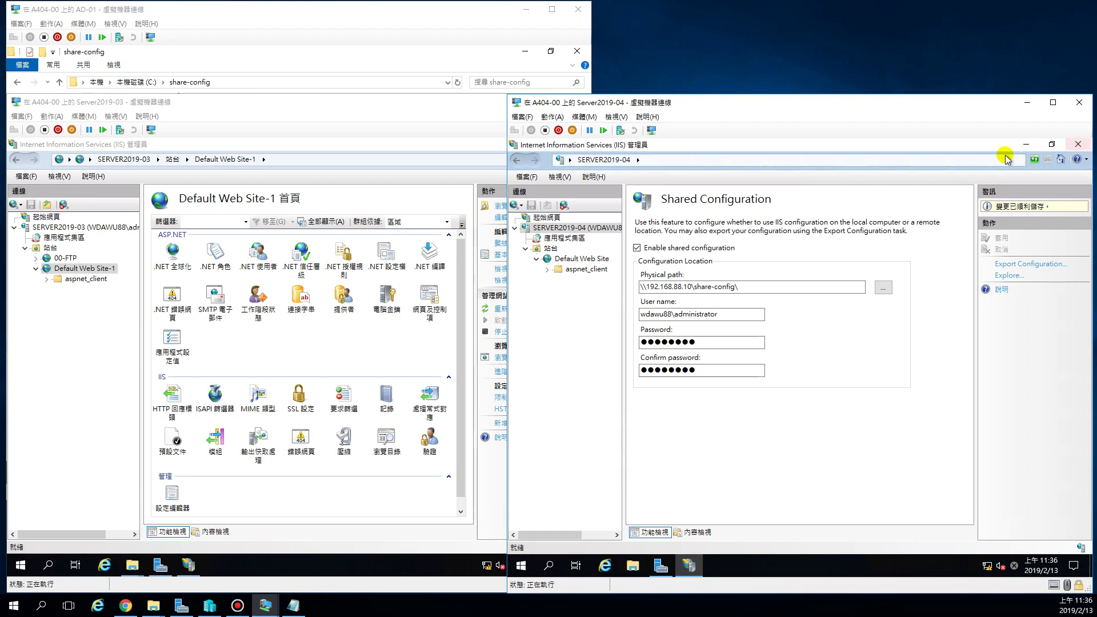
left_click(1079, 147)
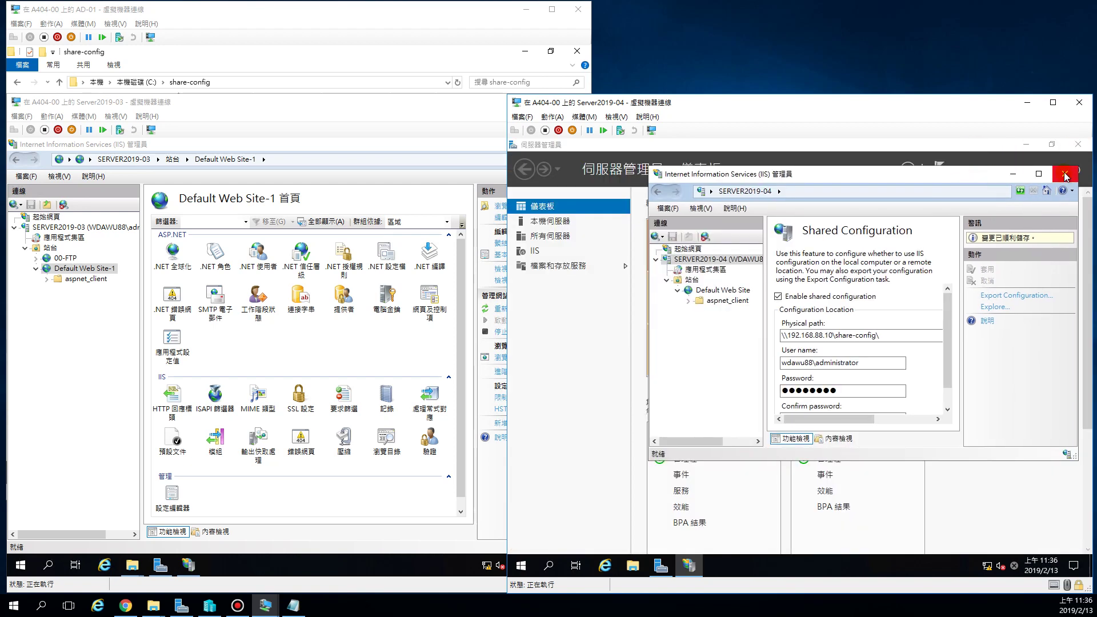
Restart IIS Manager from Server Manager's Tools menu and expand SERVER2019-04's Sites to show 00-FTP and Default Web Site-1.
left_click(1066, 175)
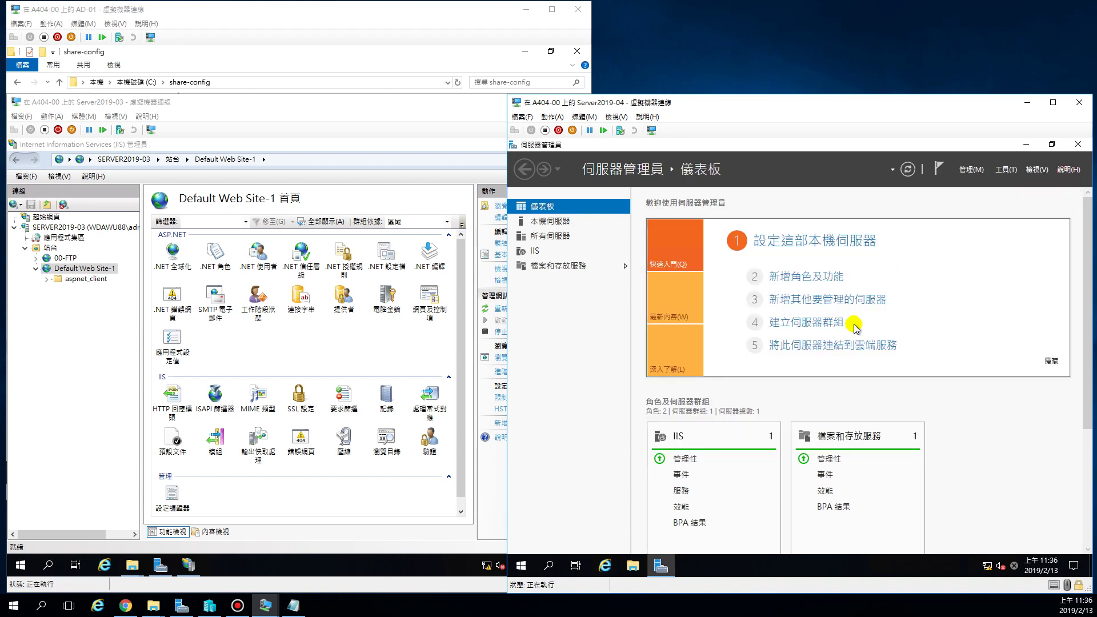
left_click(1004, 171)
left_click(992, 185)
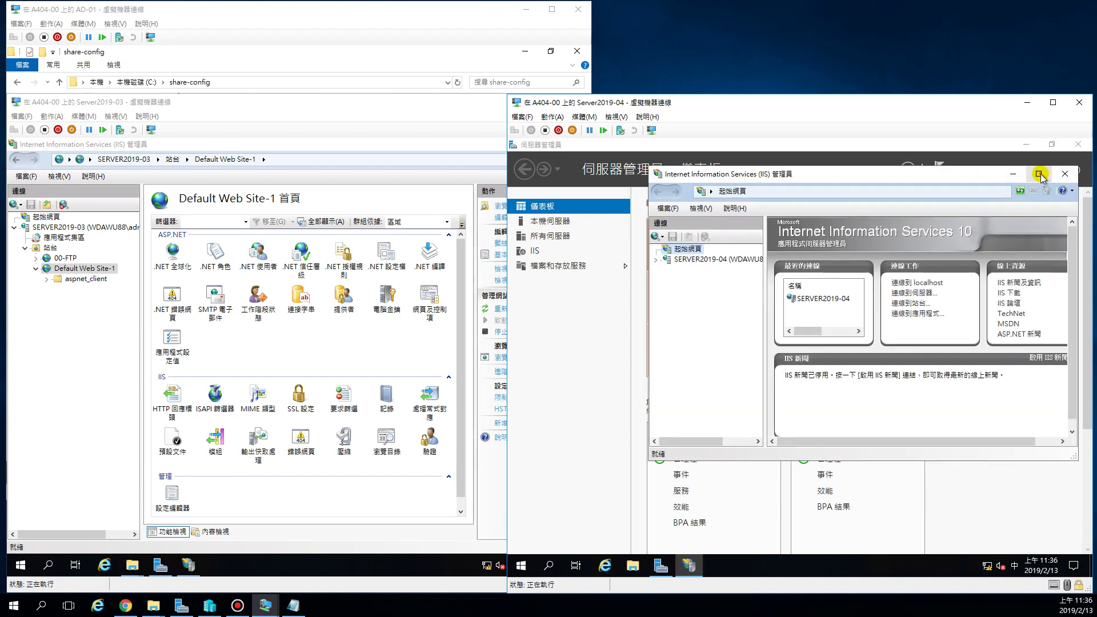
left_click(1039, 174)
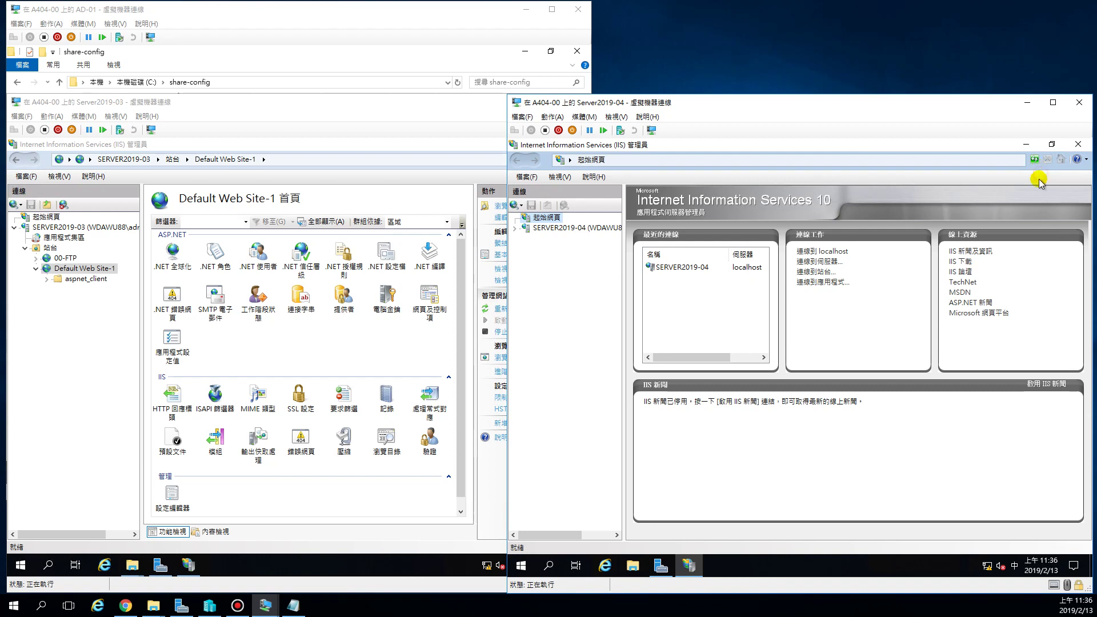
left_click(513, 229)
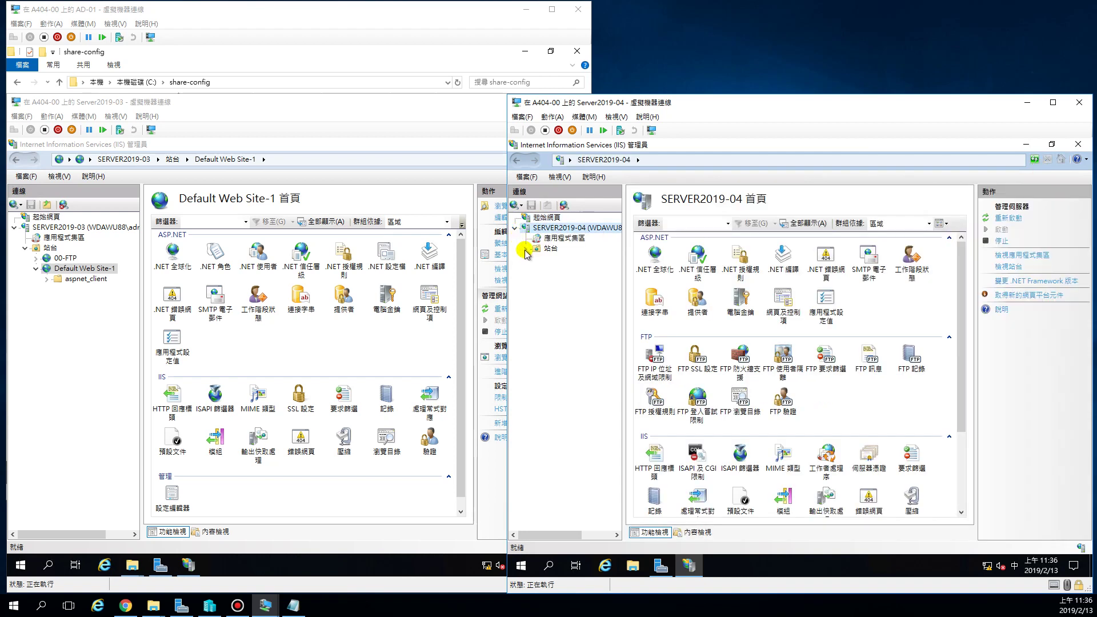
left_click(526, 250)
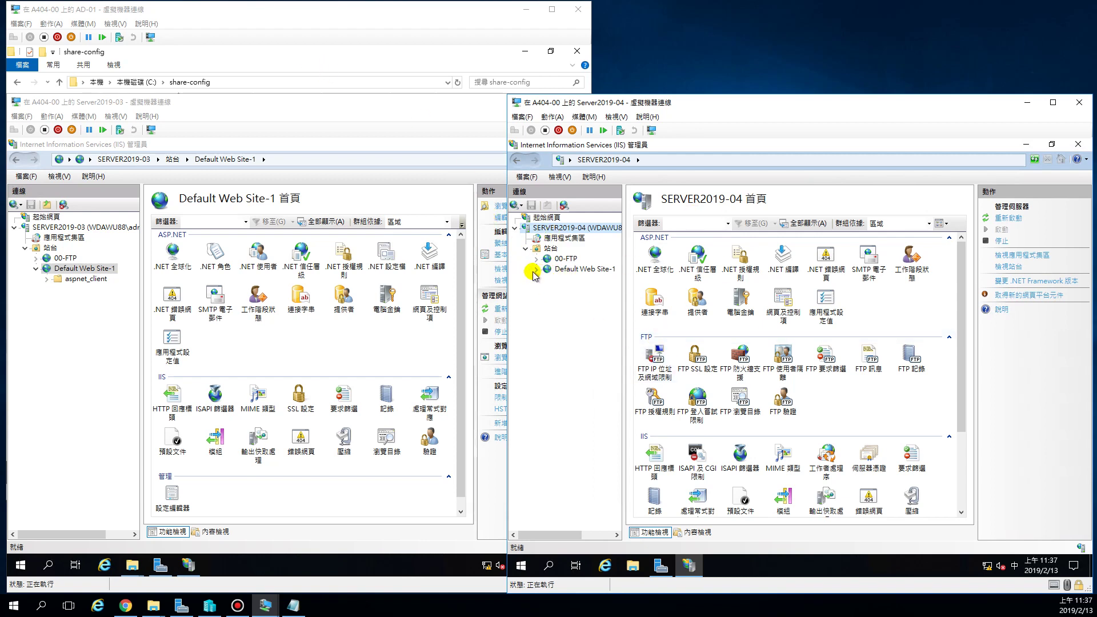
Open the Default Document list on SERVER2019-04 and Server2019-03 to compare their matching entries.
left_click(323, 16)
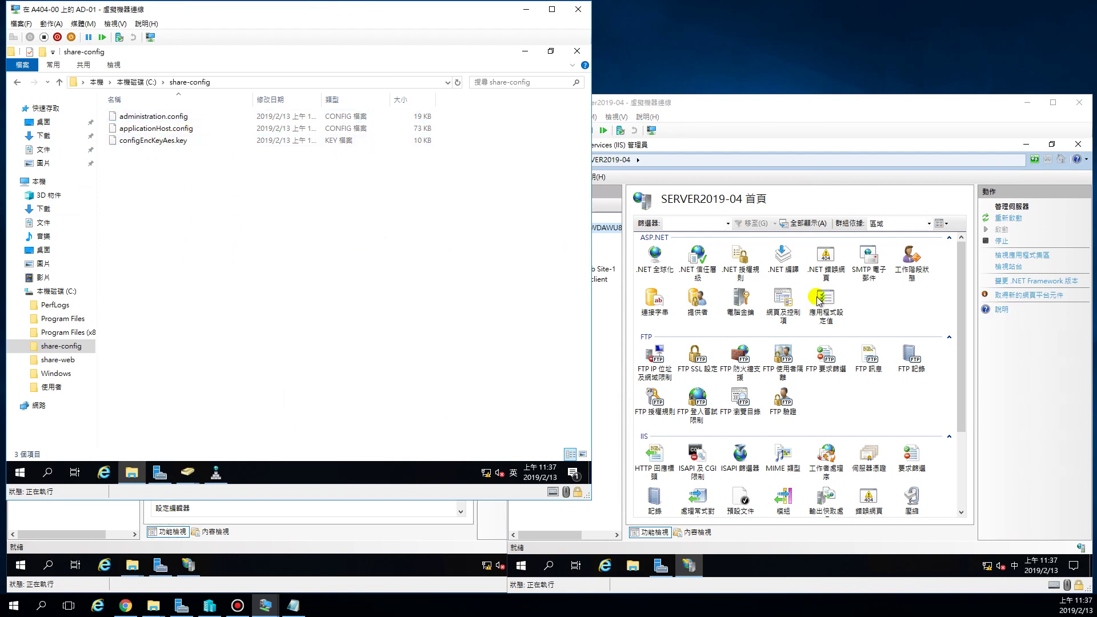
left_click(690, 106)
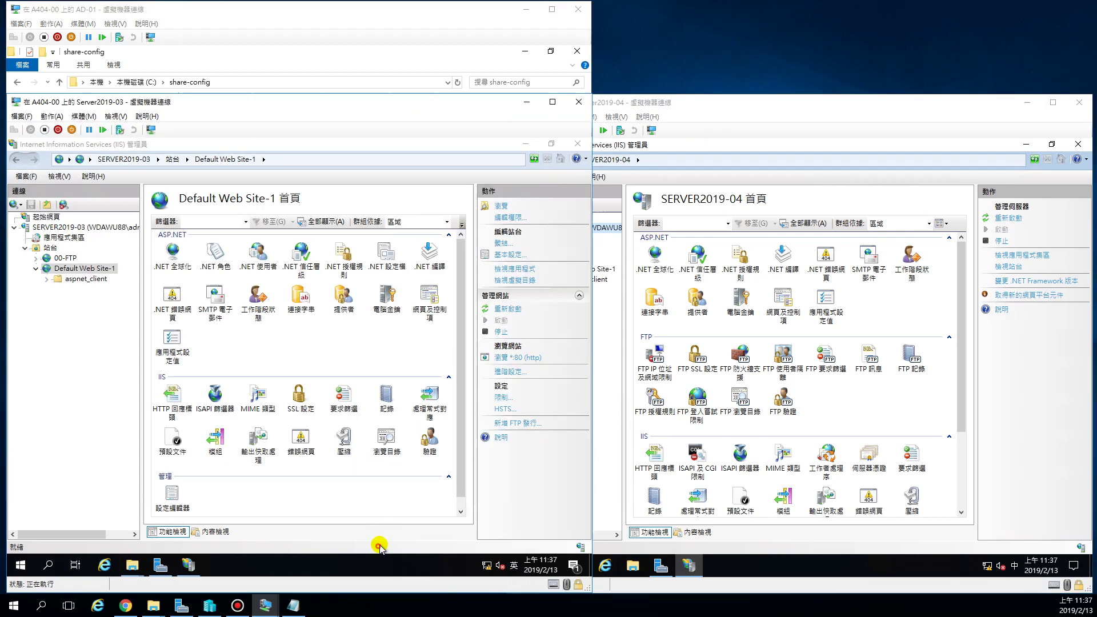
left_click(701, 125)
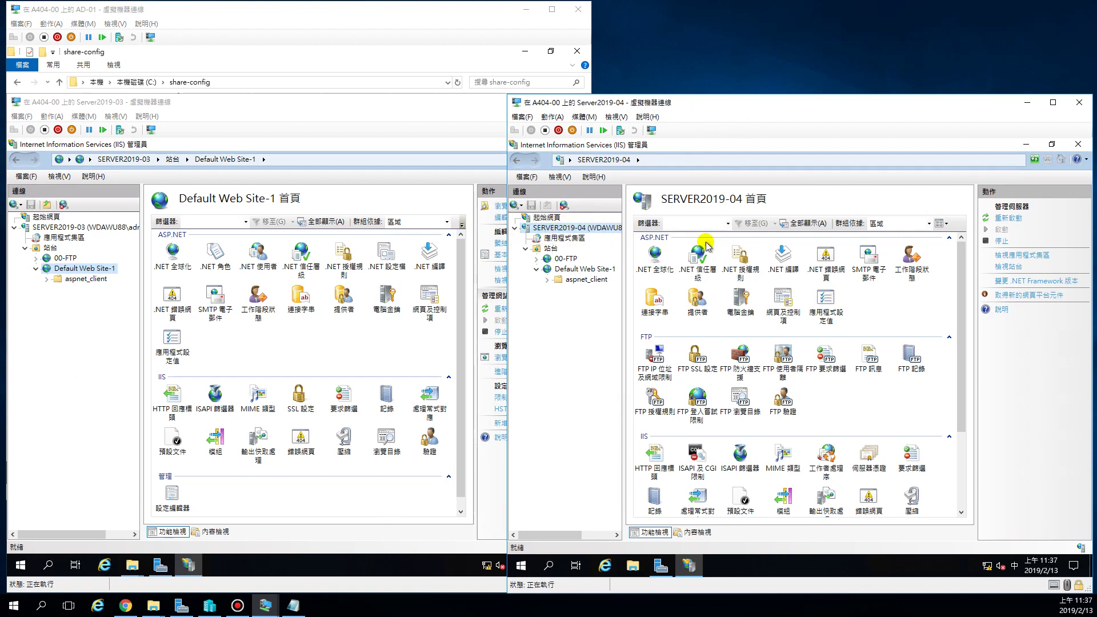
left_click(393, 110)
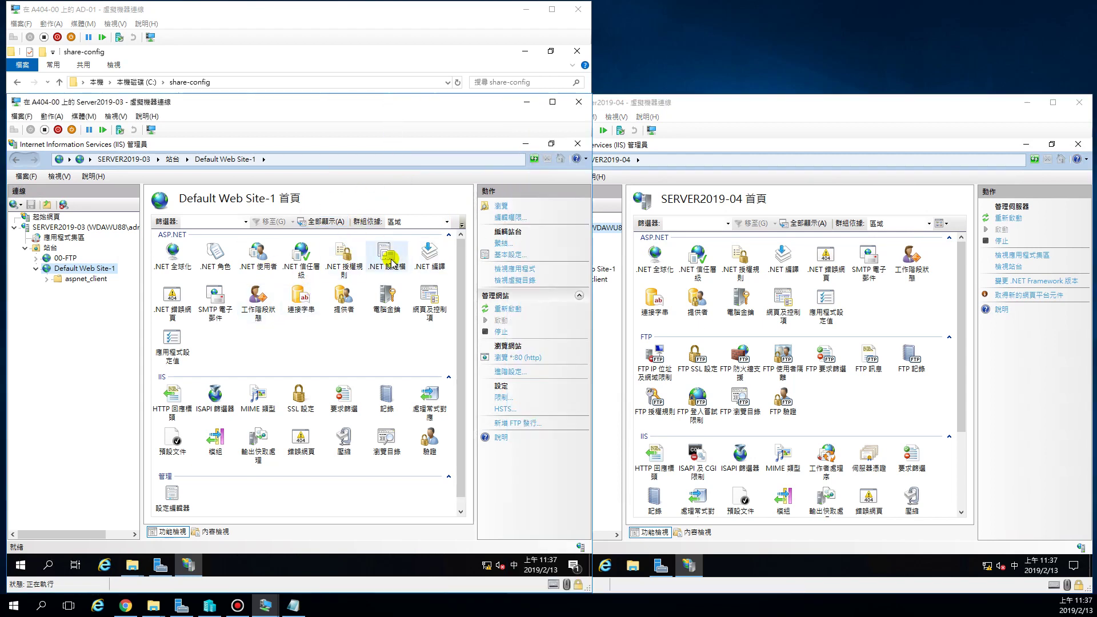
left_click(650, 106)
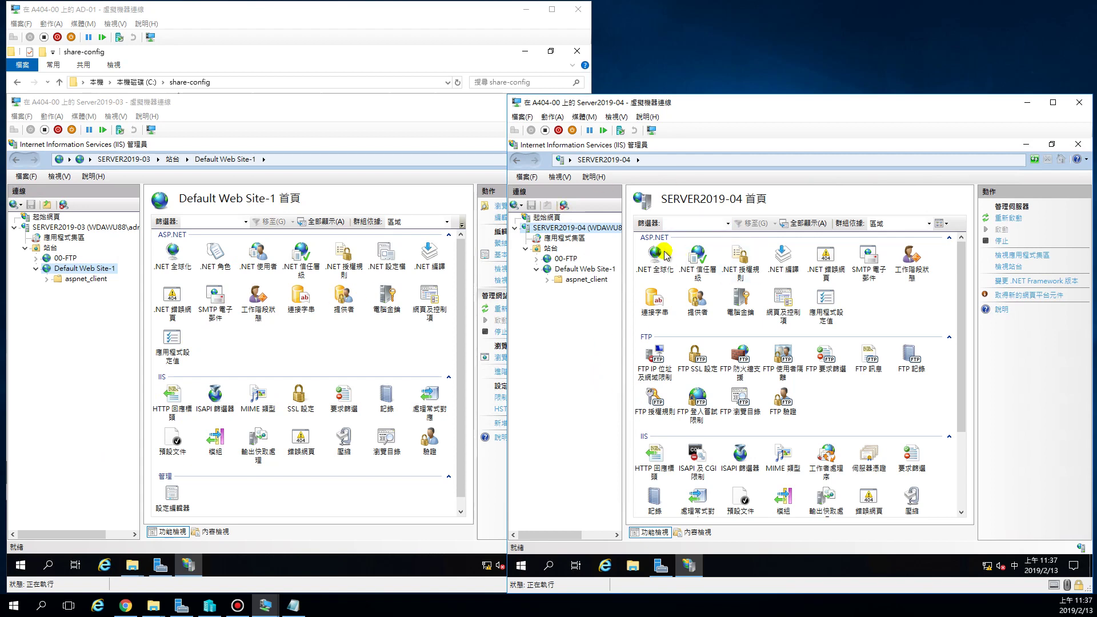
scroll(763, 417, "down", 3)
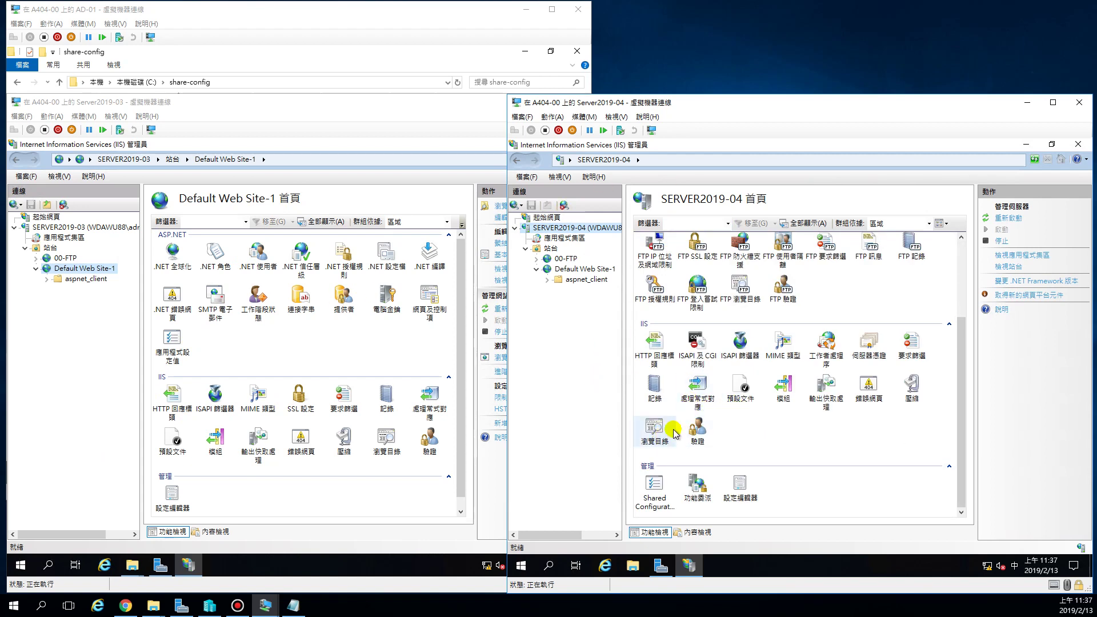
double_click(737, 398)
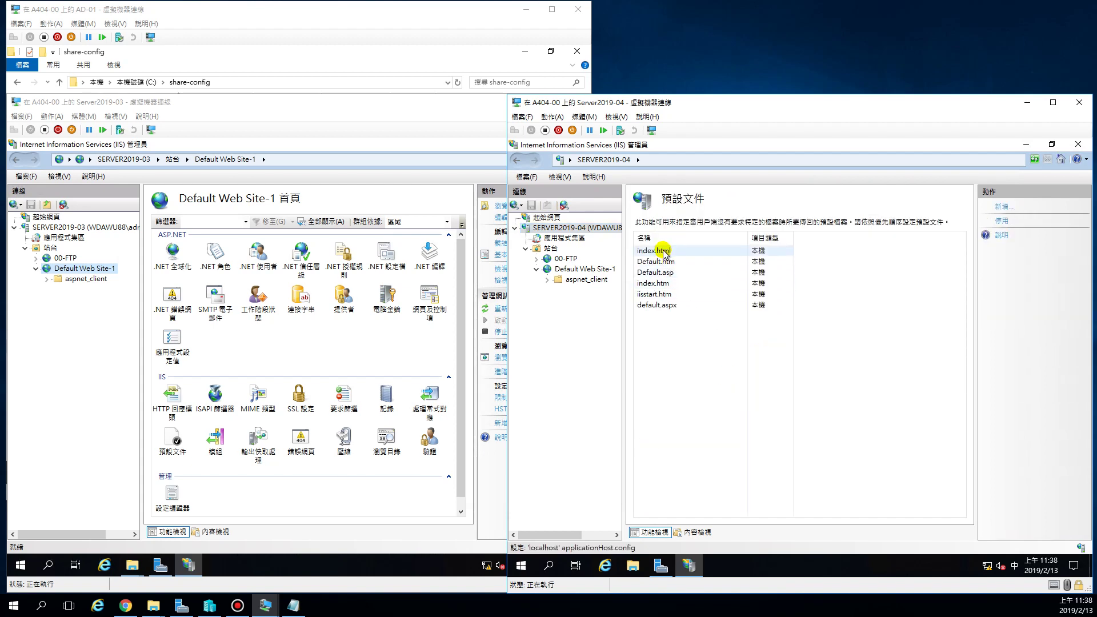
double_click(173, 443)
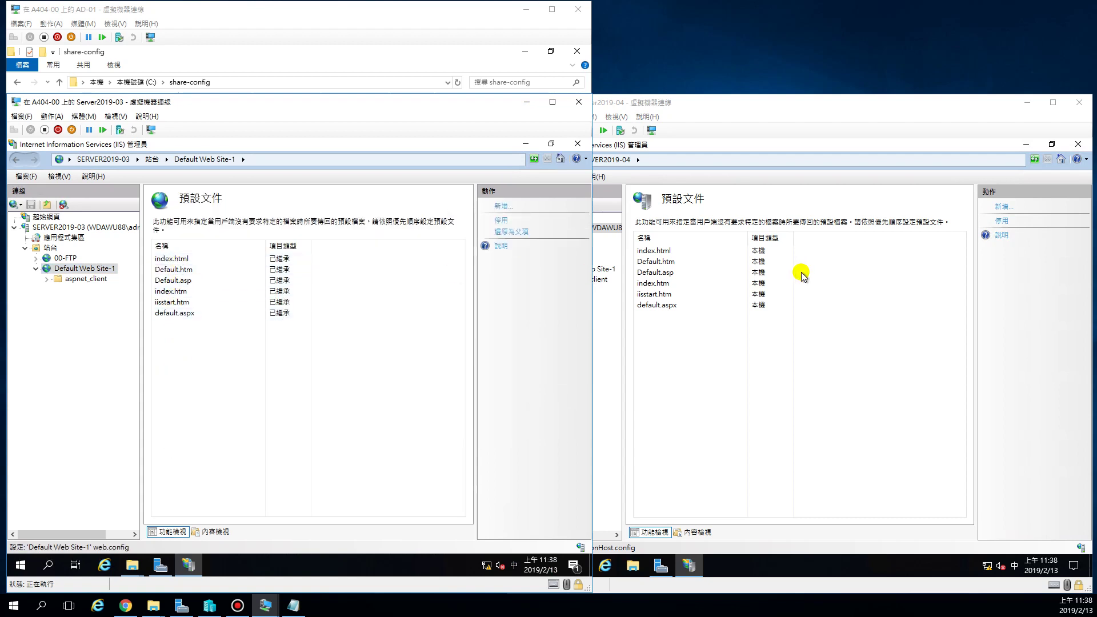
left_click(759, 385)
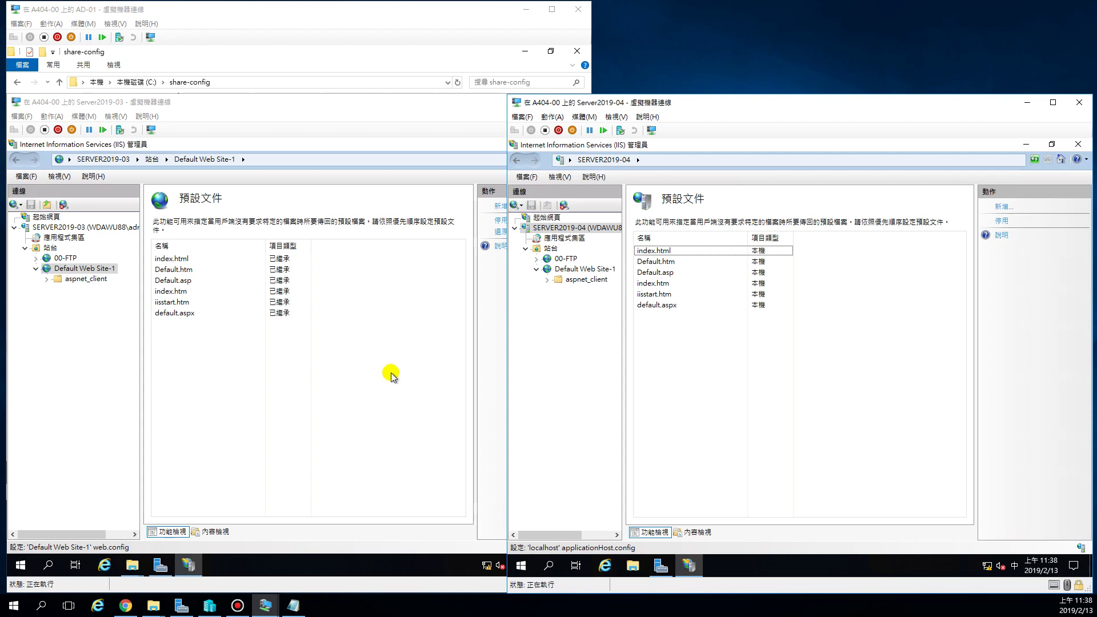